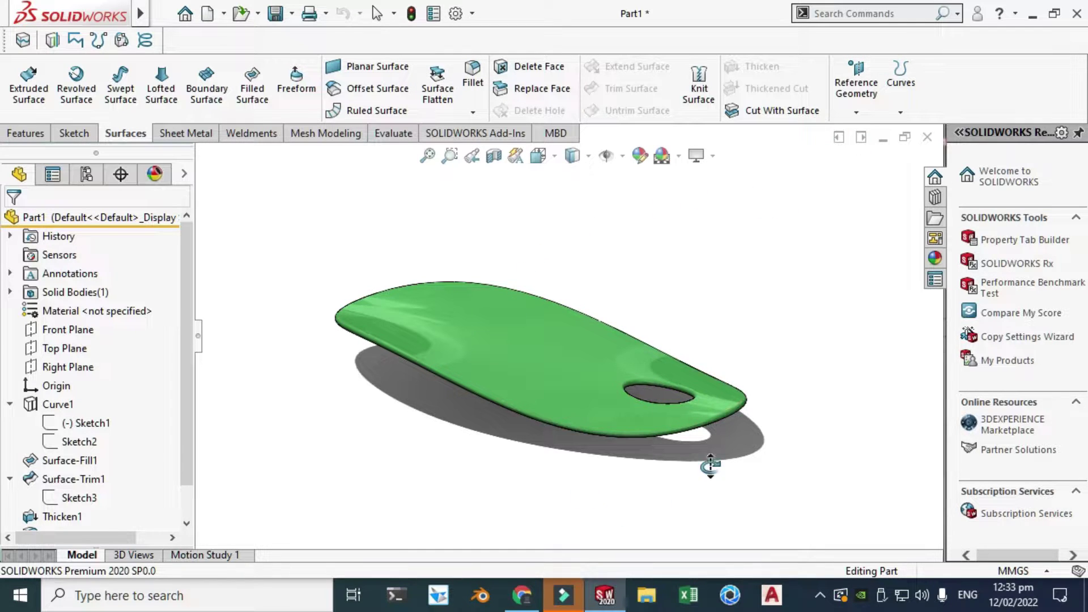
Step: Examine the finished curved plate from several angles, then its projected curve, the two sketches behind it and the filled surface
middle_drag(642, 278, 551, 340)
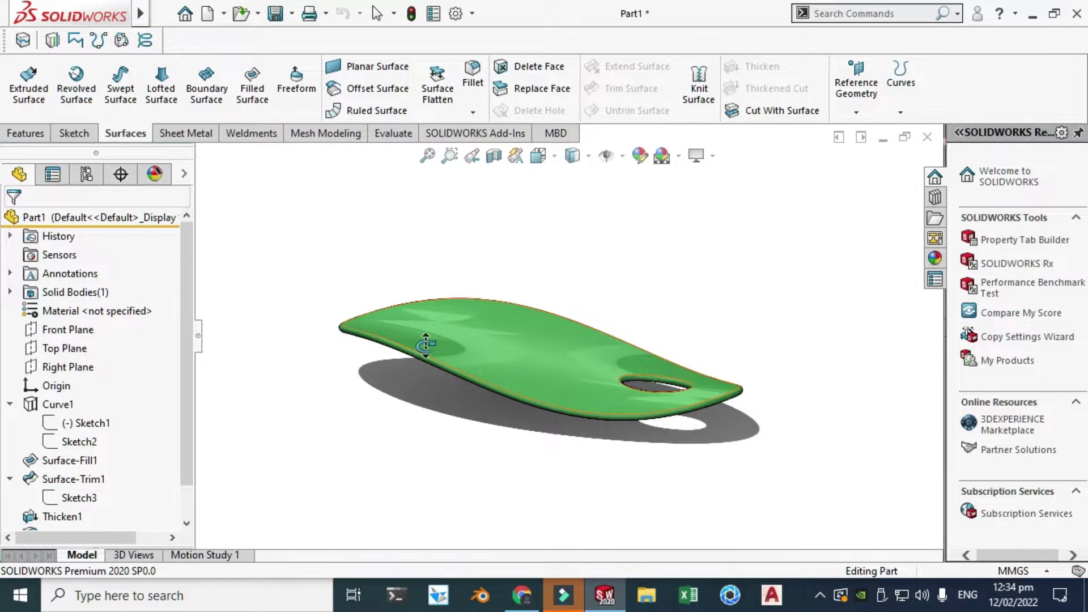
middle_drag(485, 293, 732, 393)
middle_drag(563, 283, 430, 364)
middle_drag(707, 347, 201, 270)
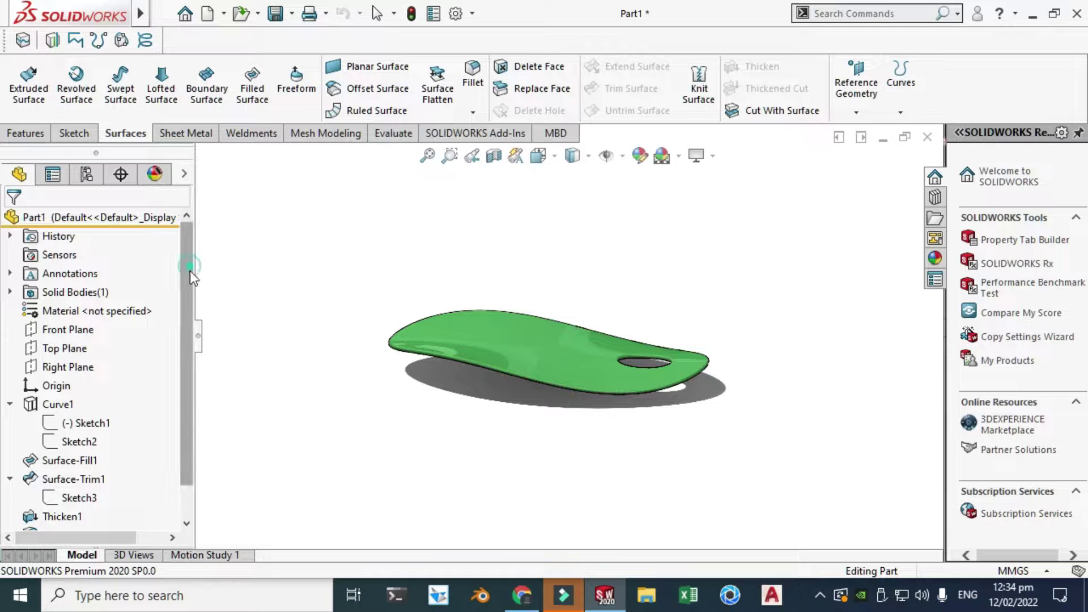
scroll(189, 271, down, 2)
click(41, 369)
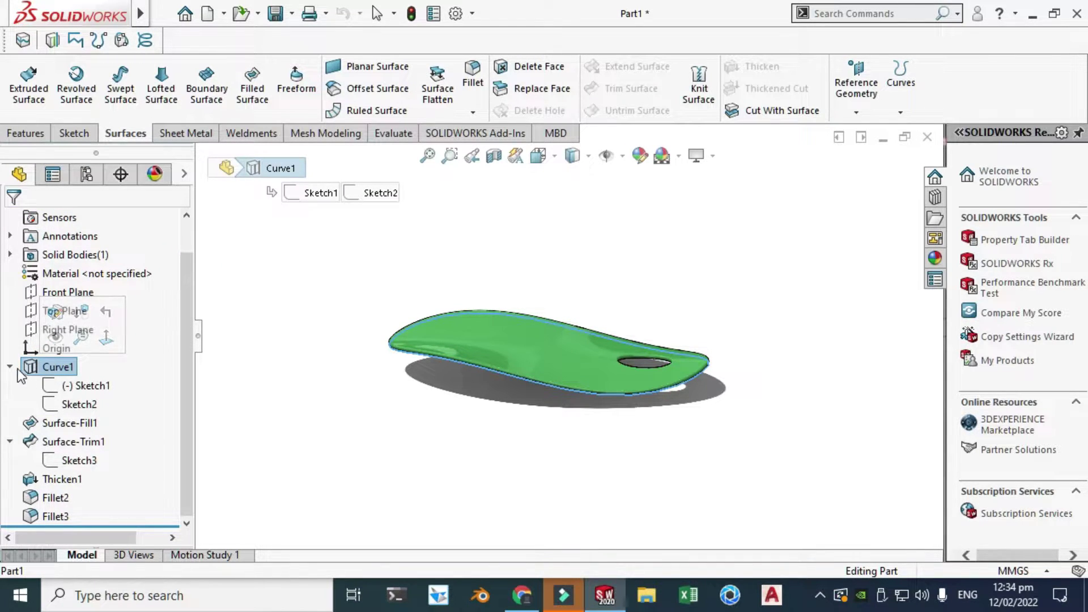
click(80, 386)
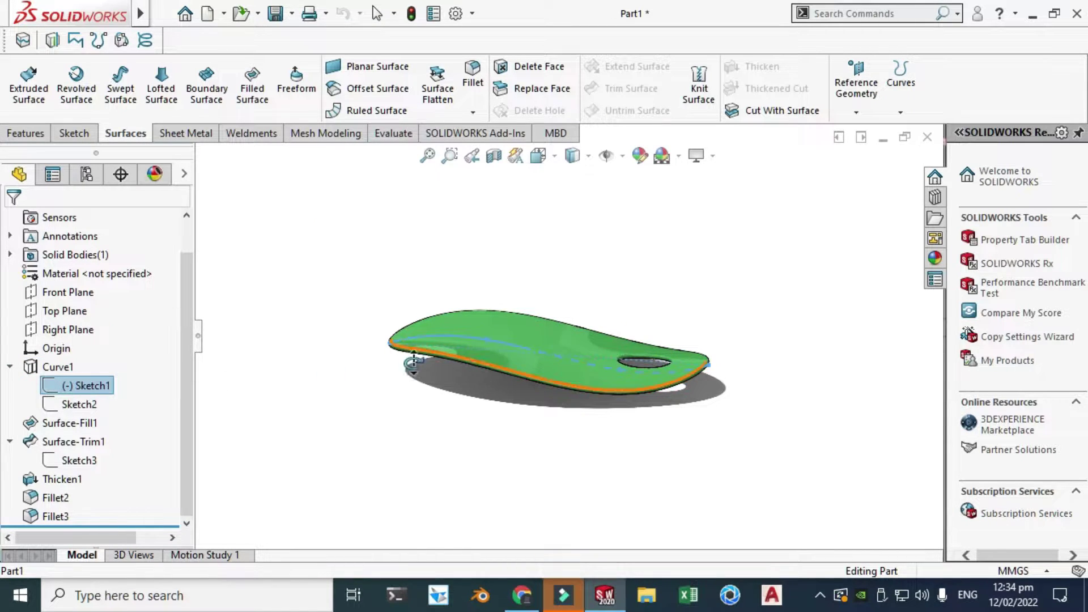
click(63, 407)
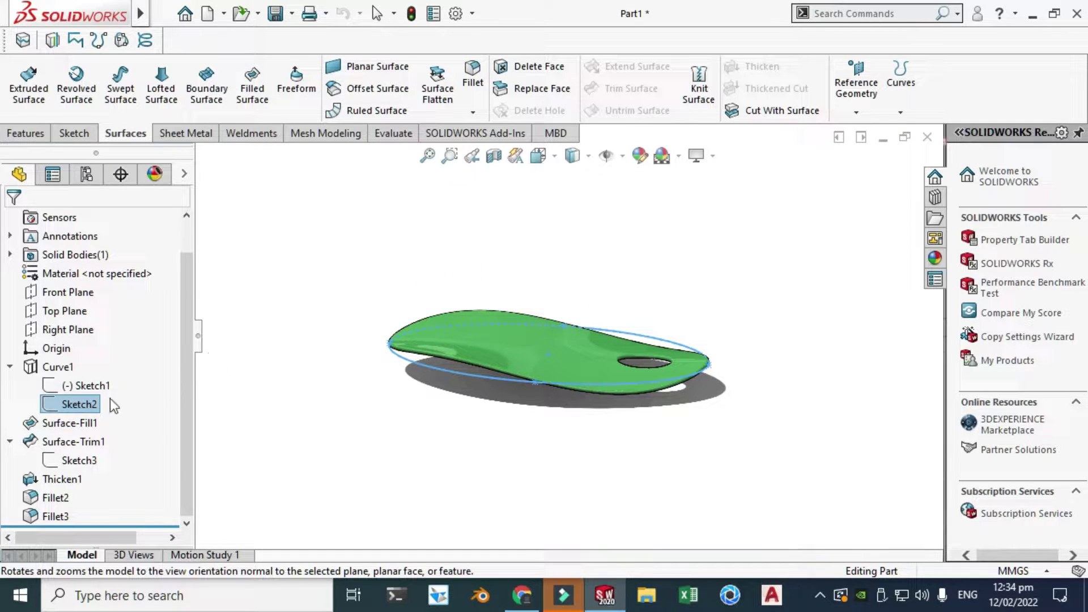
click(78, 423)
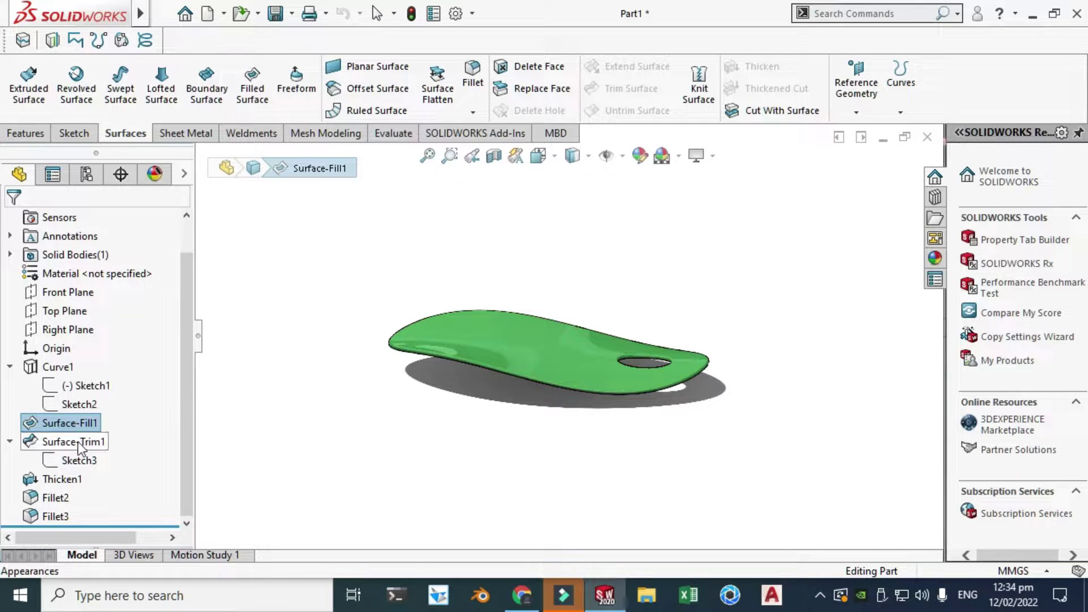
Step: Review the remaining features of the plate: the surface trim and its sketch, the thickening and the two fillets
click(79, 443)
middle_drag(614, 316, 211, 419)
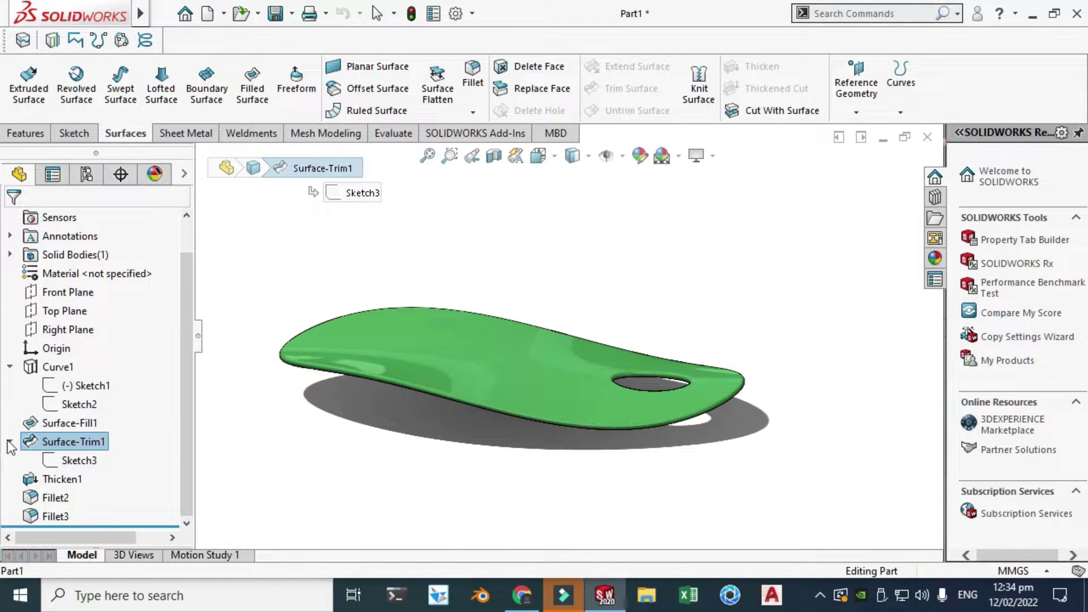
click(79, 460)
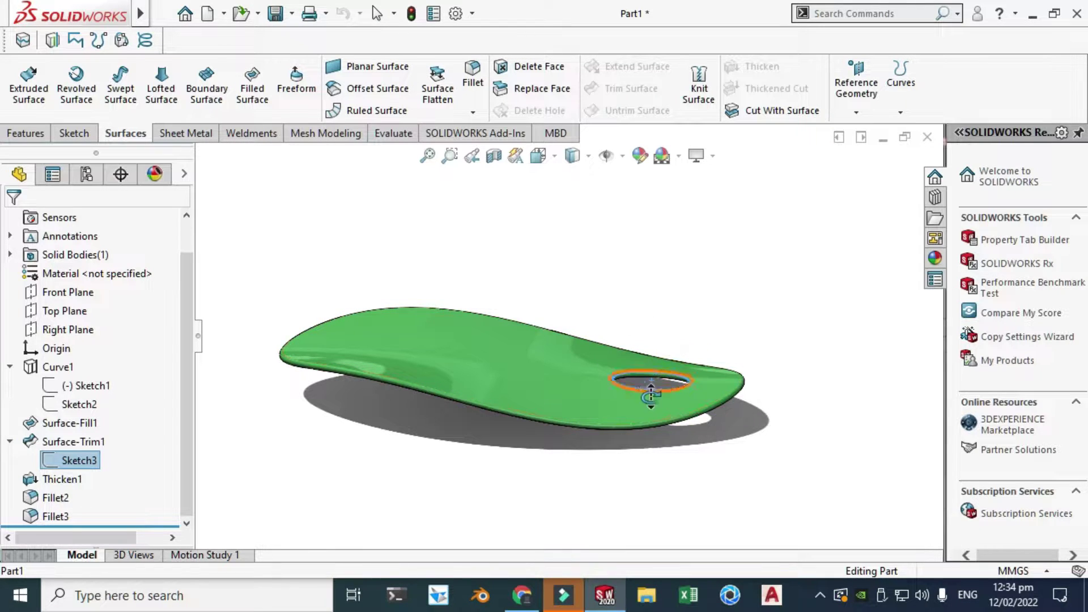
click(76, 482)
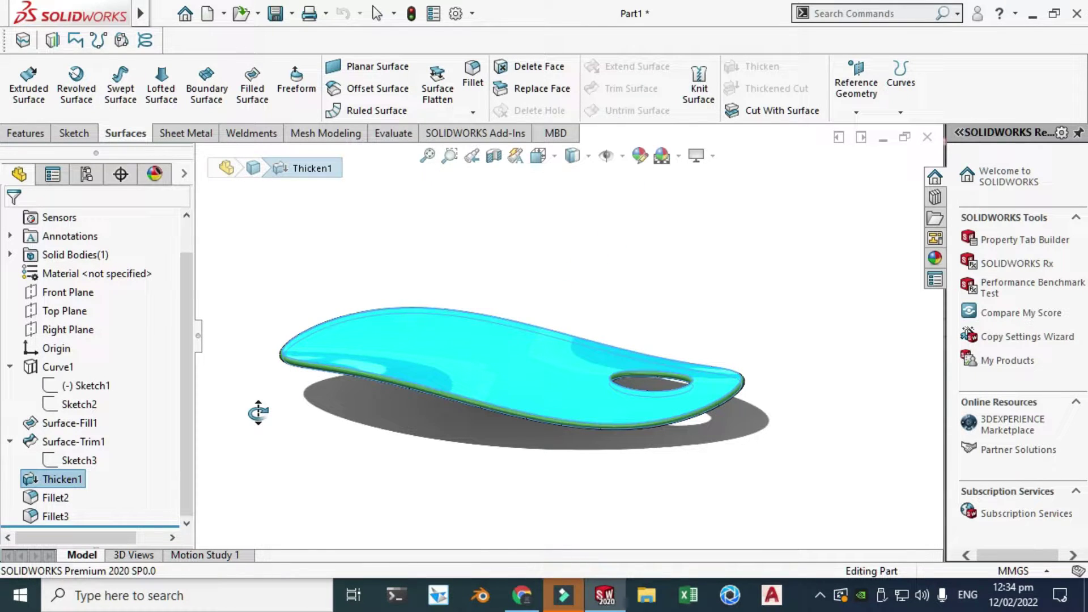
click(56, 497)
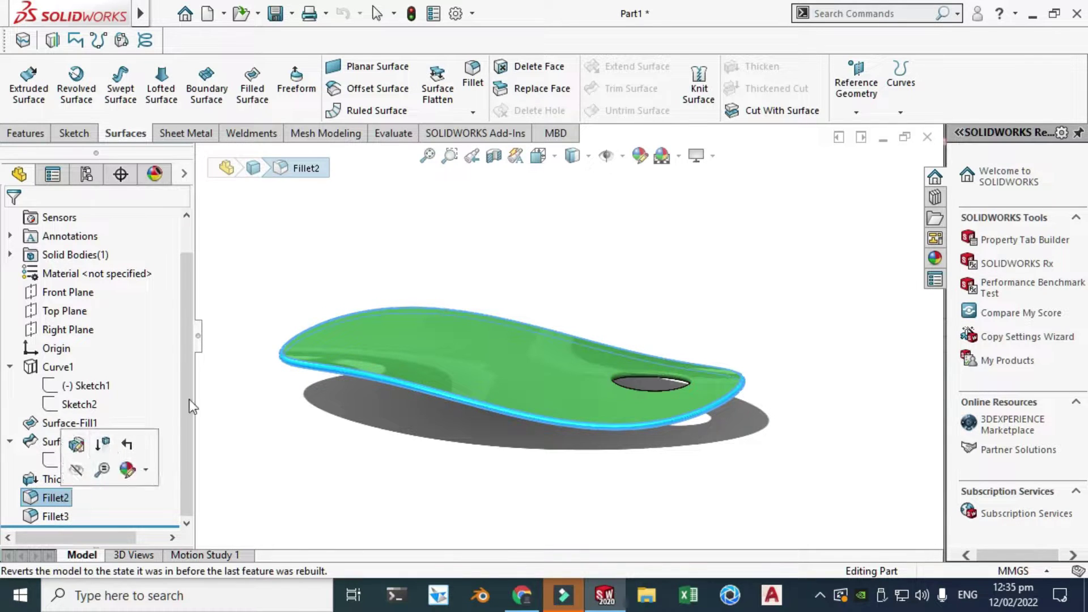
scroll(340, 355, down, 3)
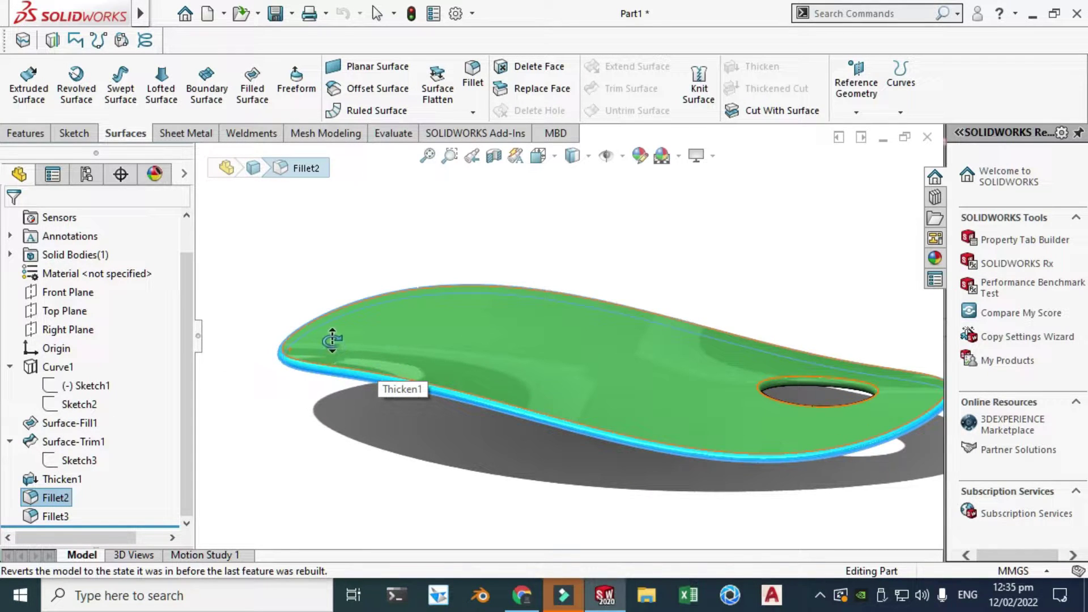
click(55, 516)
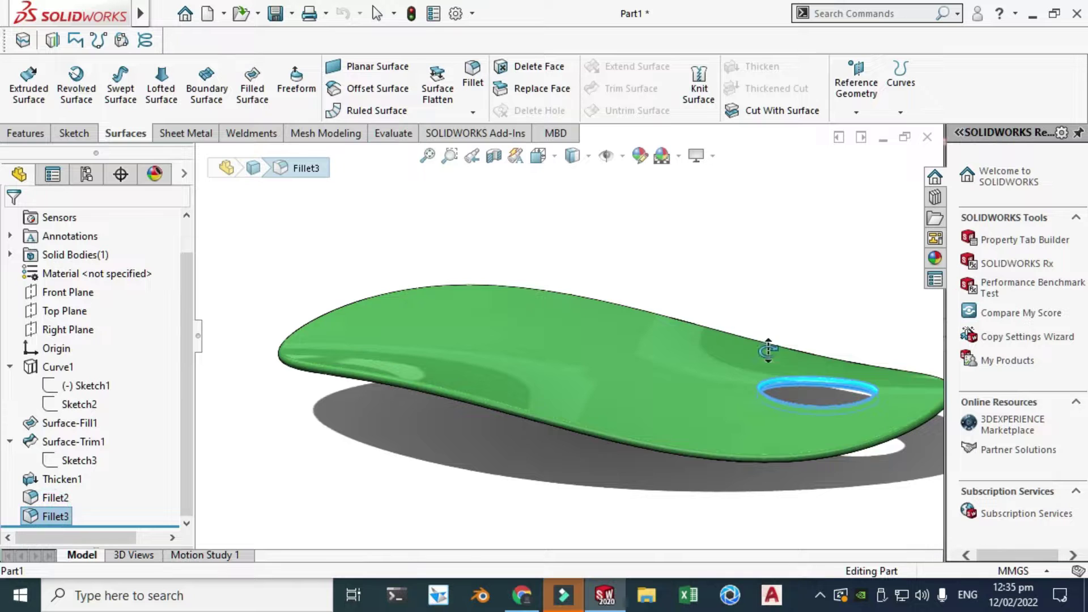
scroll(693, 336, up, 3)
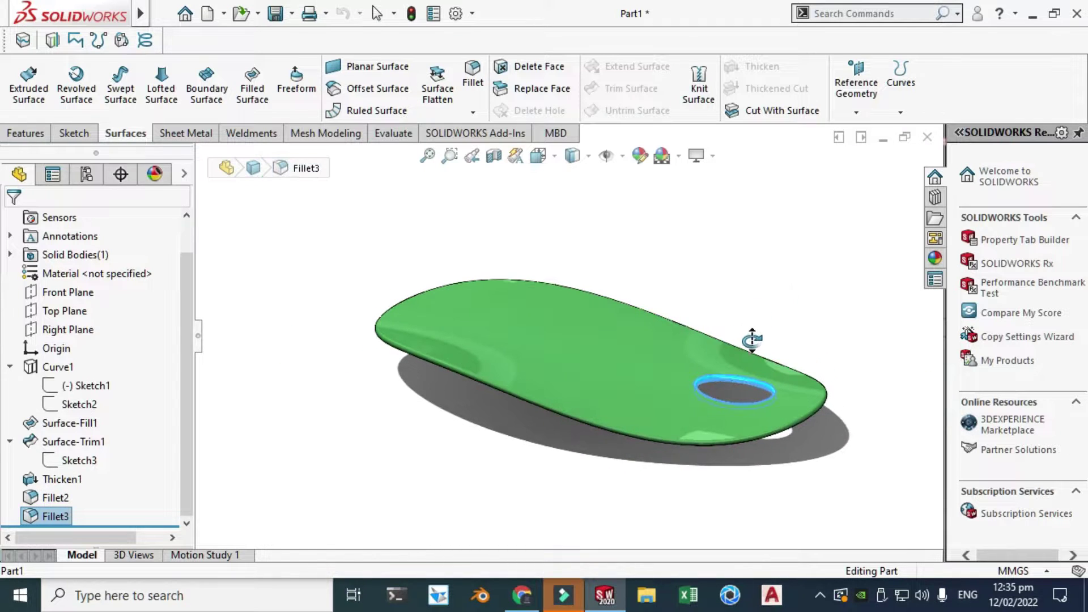
scroll(720, 357, down, 2)
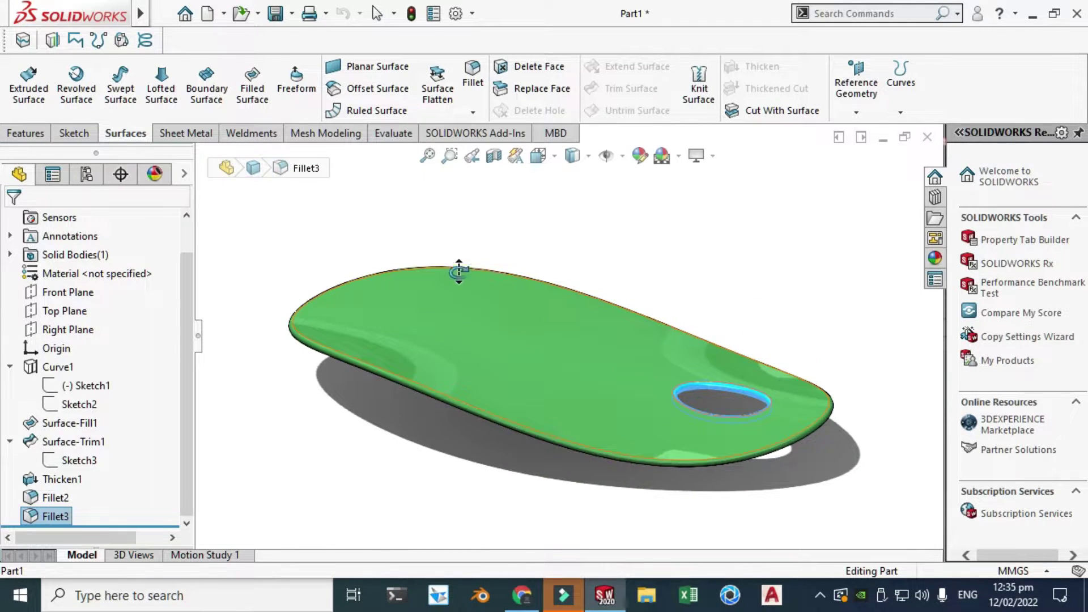
Step: Create a new part document and set its scene background to Plain White
click(225, 15)
click(237, 36)
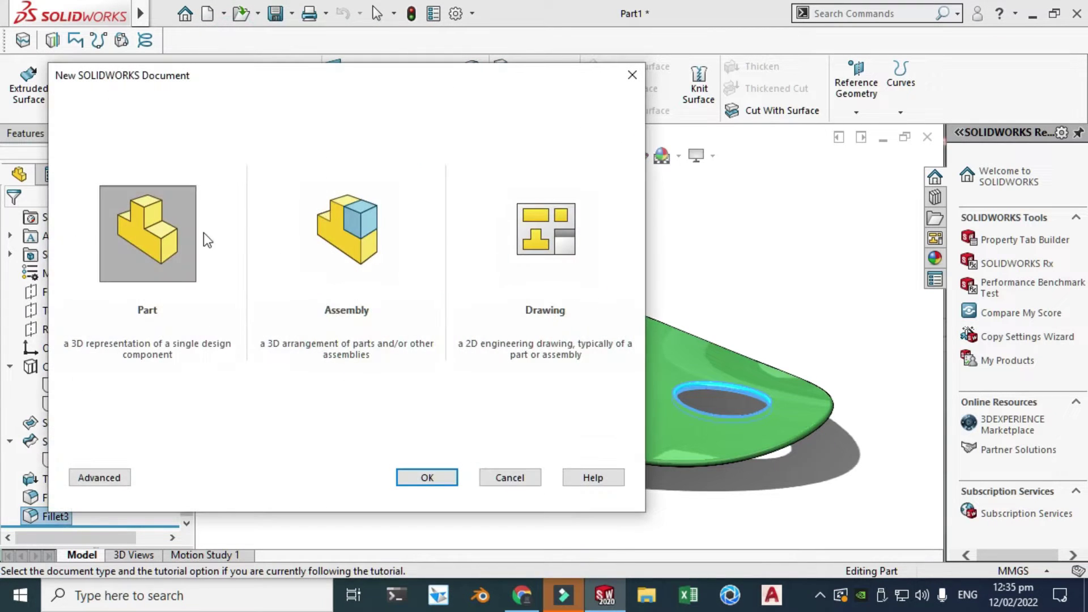
click(406, 476)
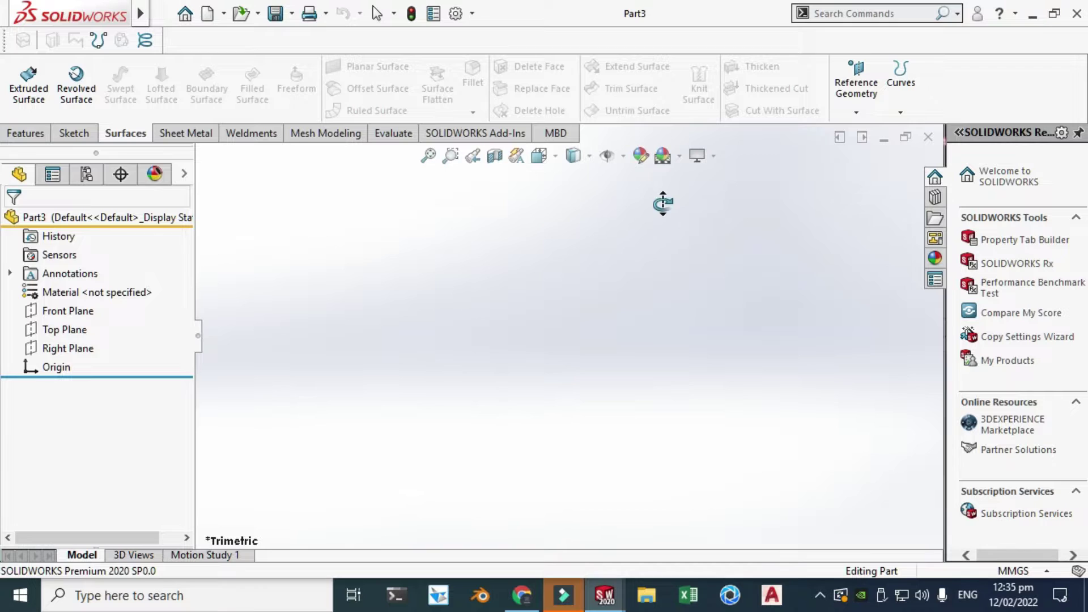
click(684, 164)
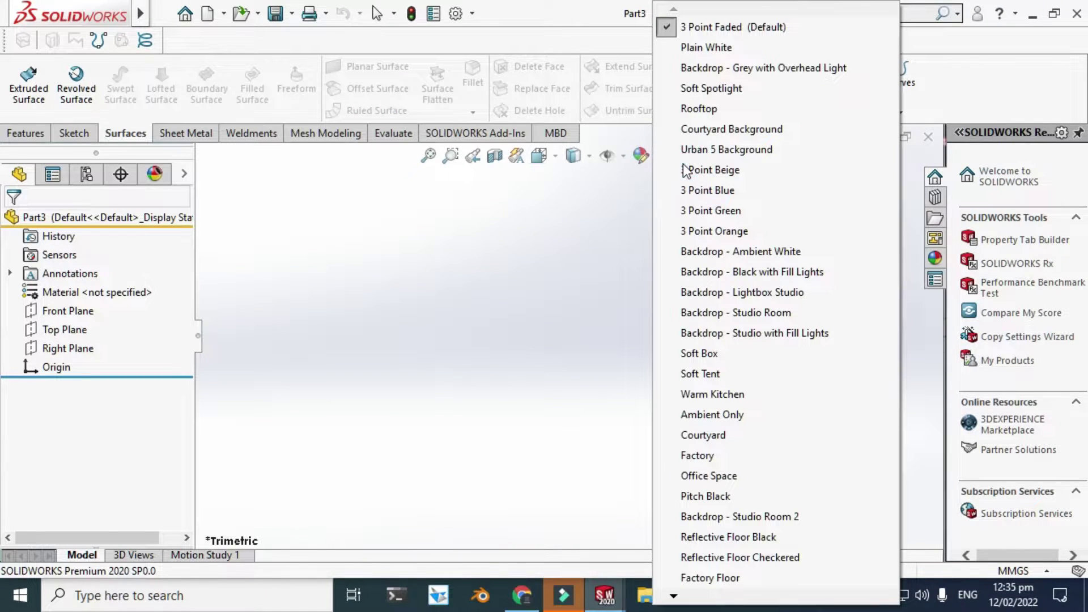
click(709, 47)
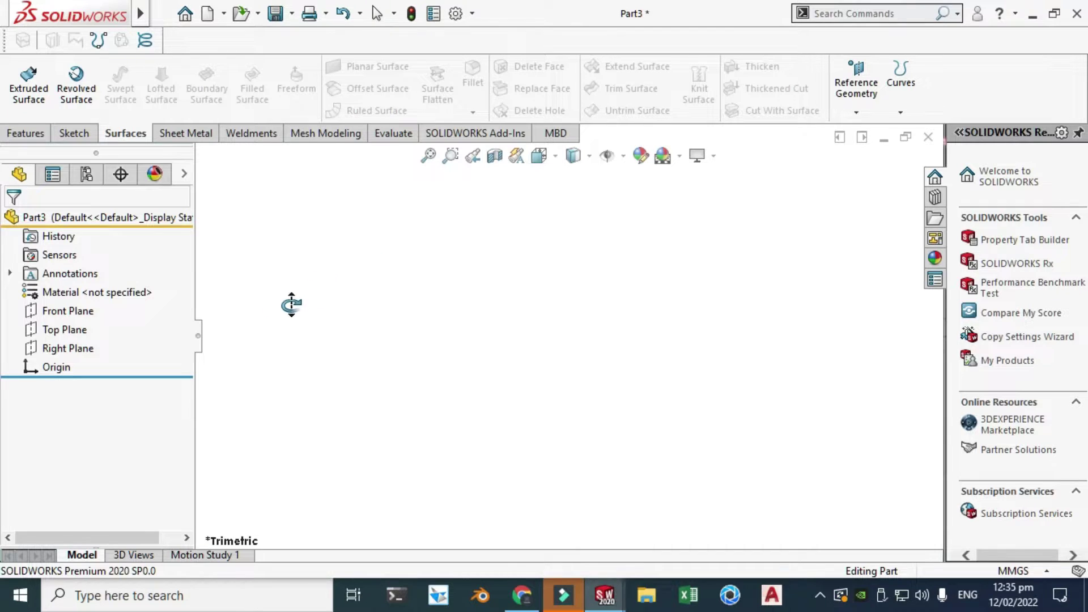
Step: Start a sketch on the Front Plane
click(82, 317)
click(95, 287)
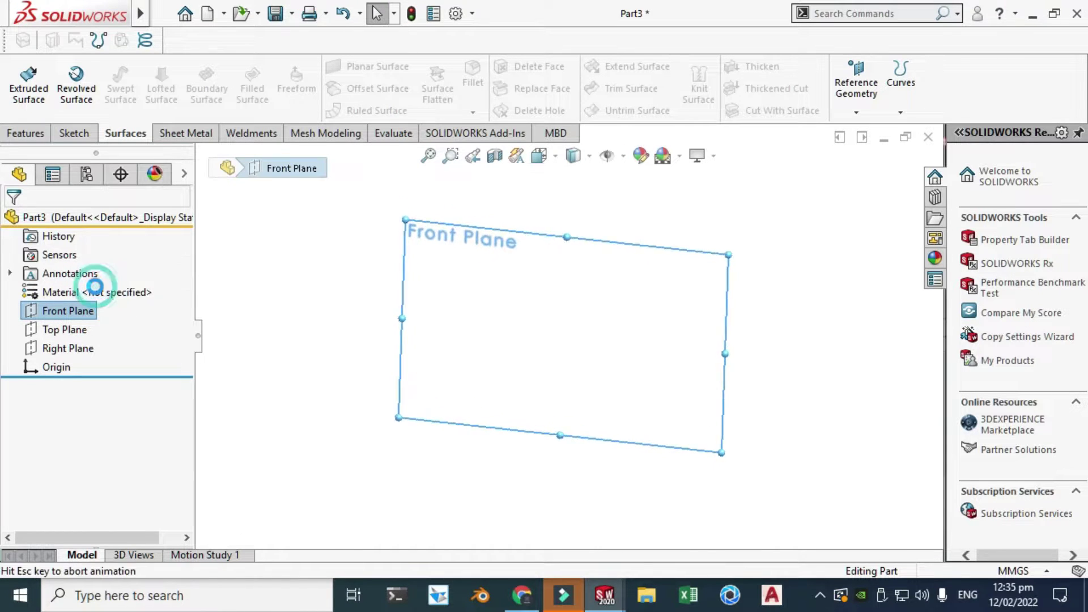
scroll(801, 353, down, 4)
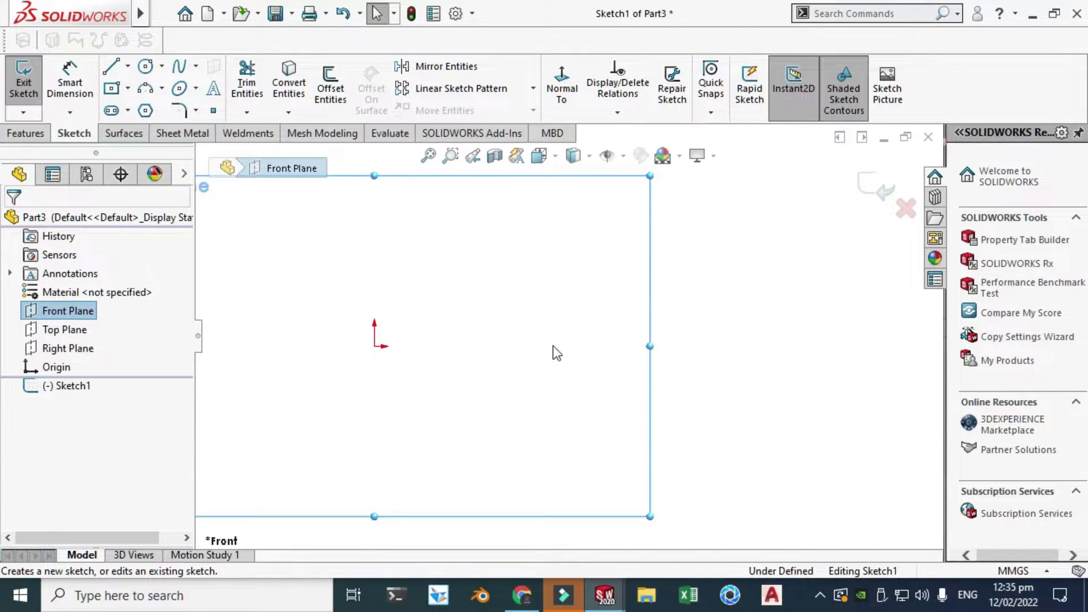
click(196, 66)
click(209, 89)
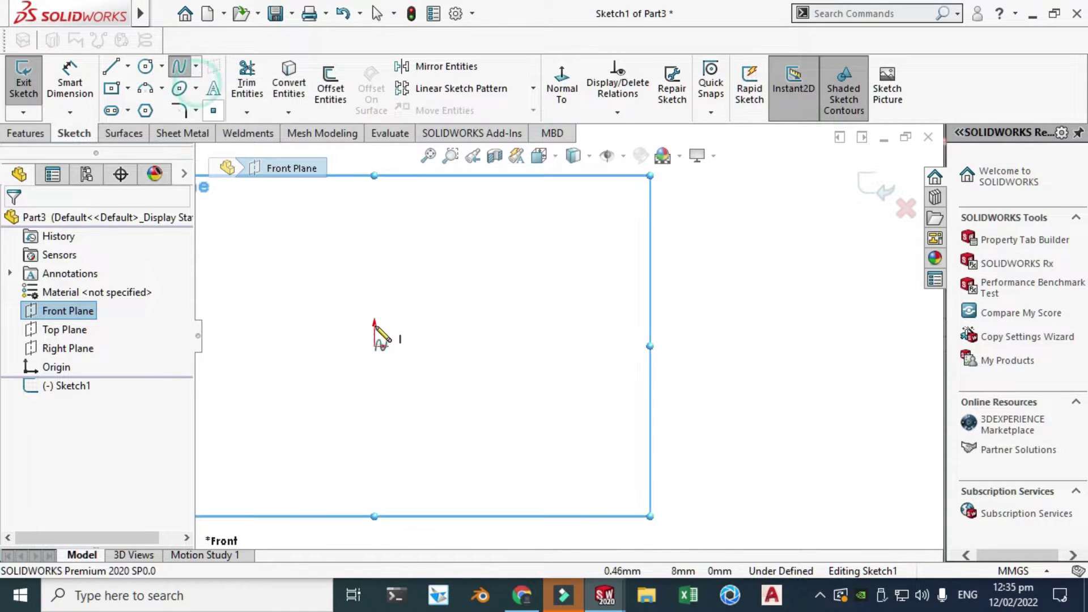
key(Escape)
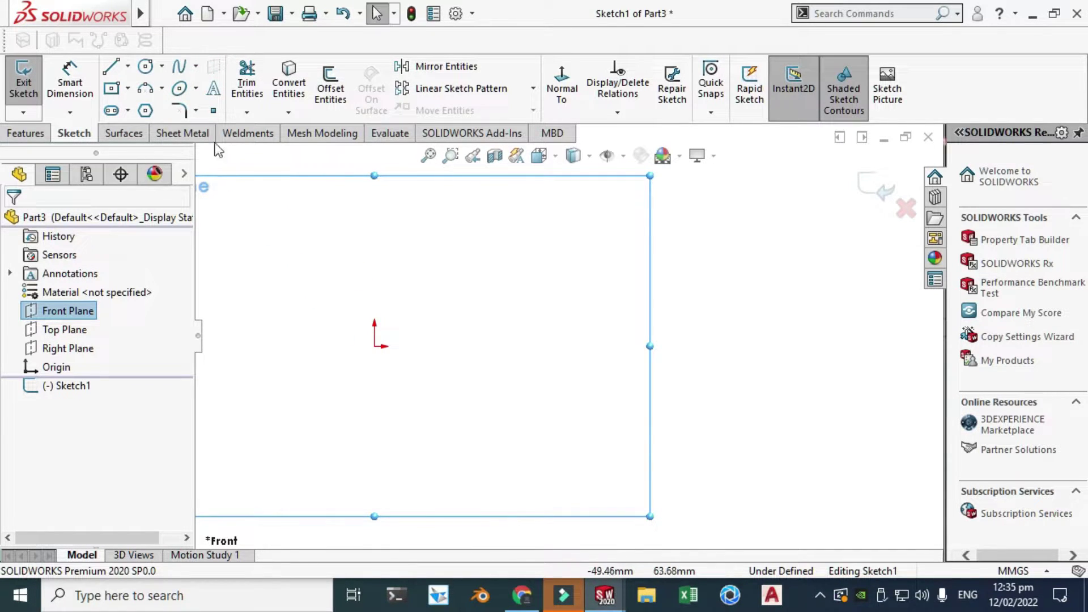
Step: Sketch a horizontal construction centerline about 115 mm long, running to the right from the origin
click(128, 66)
click(149, 107)
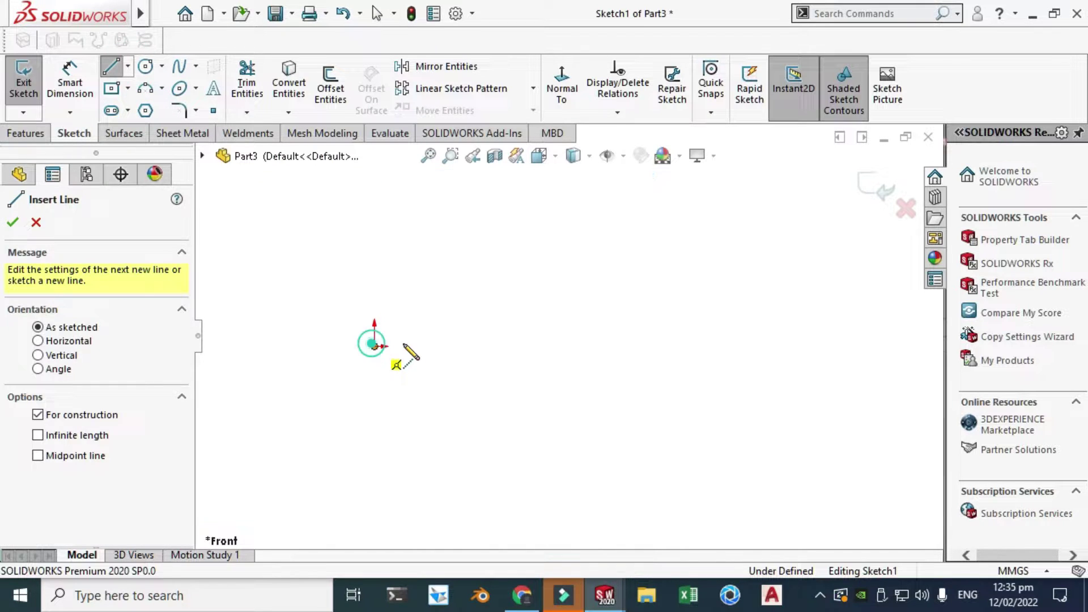
click(374, 345)
click(732, 346)
key(Escape)
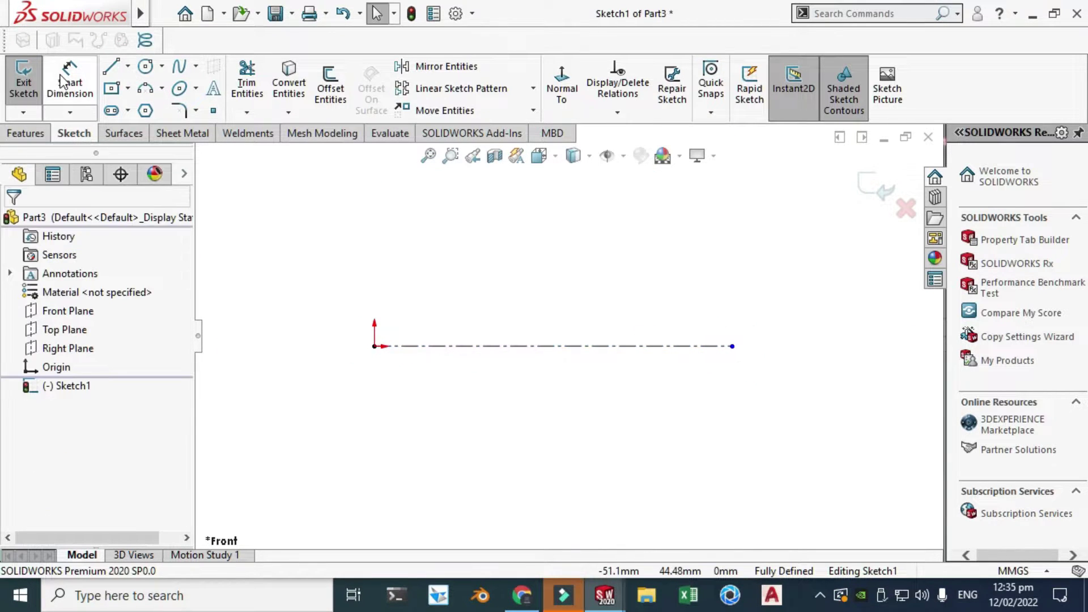
Step: Dimension the centerline's length and set it to 150 mm
click(66, 85)
click(453, 346)
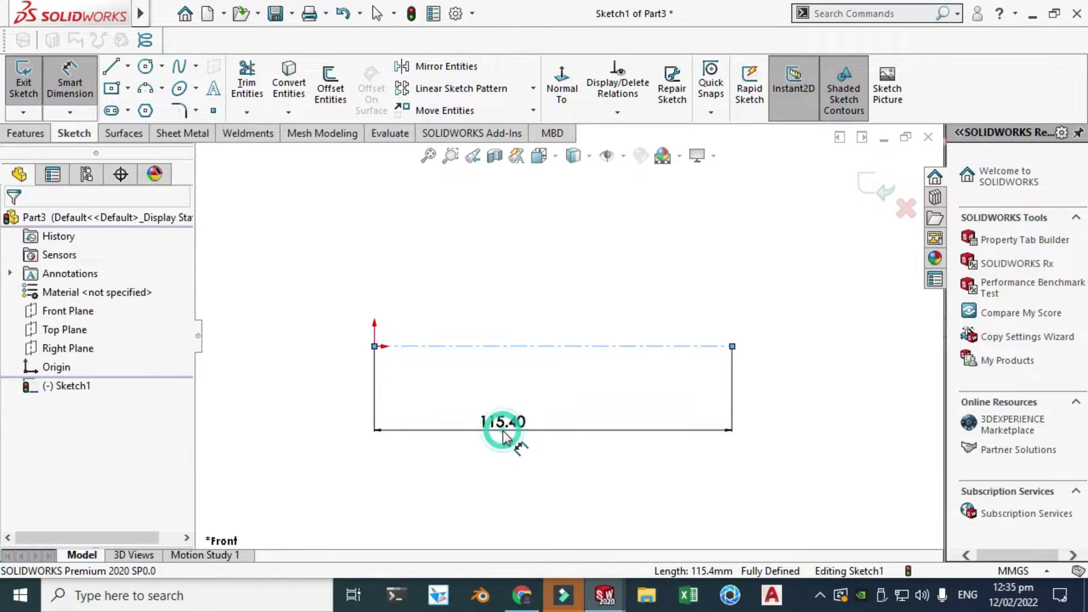
click(503, 436)
text(150)
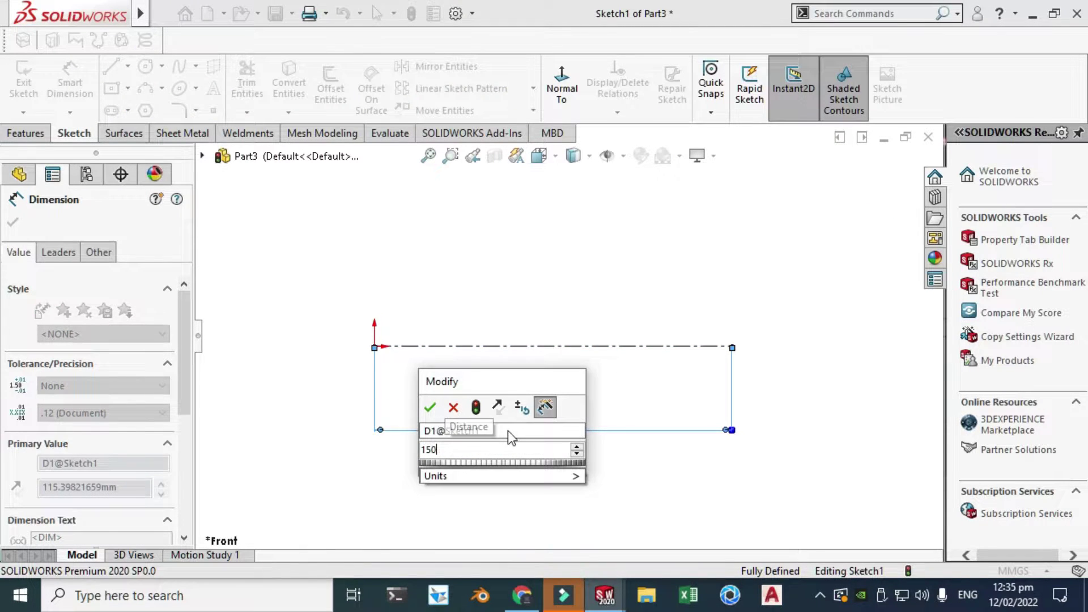
key(Return)
key(Escape)
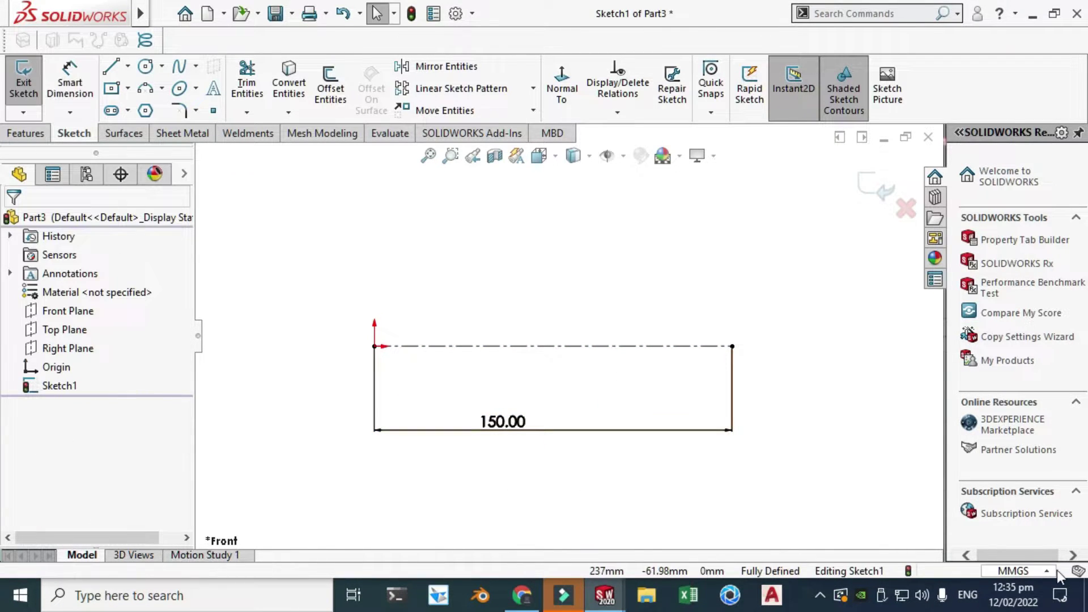
click(1035, 569)
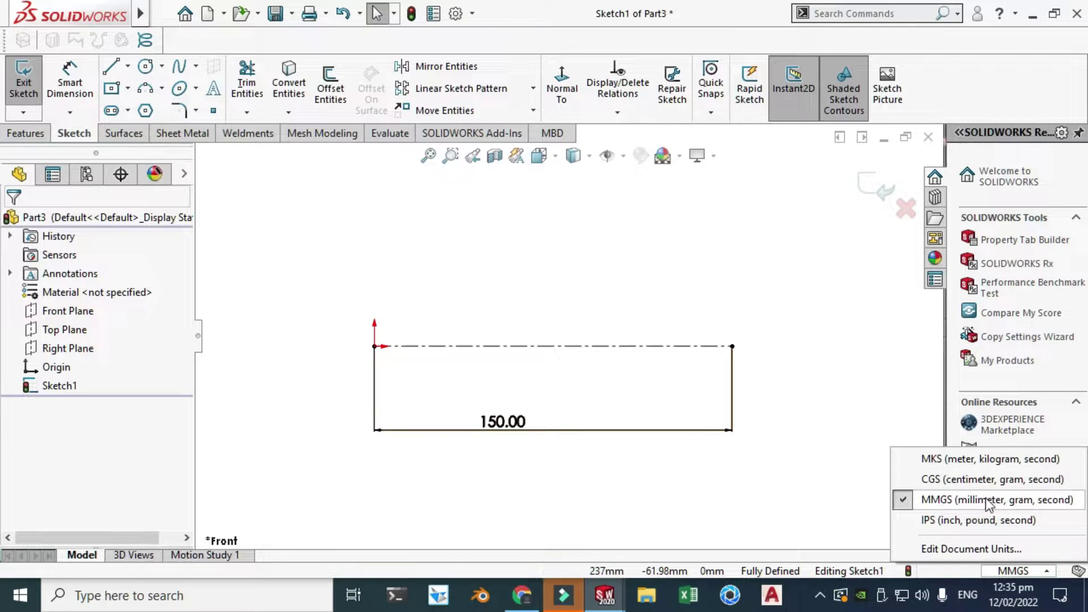
click(834, 379)
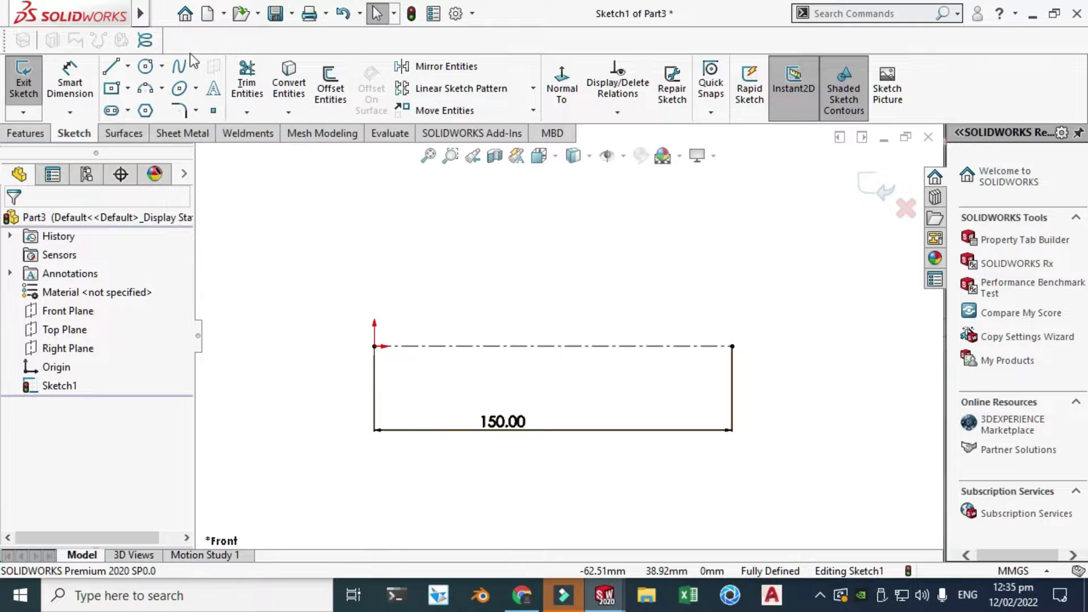
Step: Draw an S-shaped spline from the origin to the centerline's far end, with one inner point above the centerline and one below it
click(197, 66)
click(199, 89)
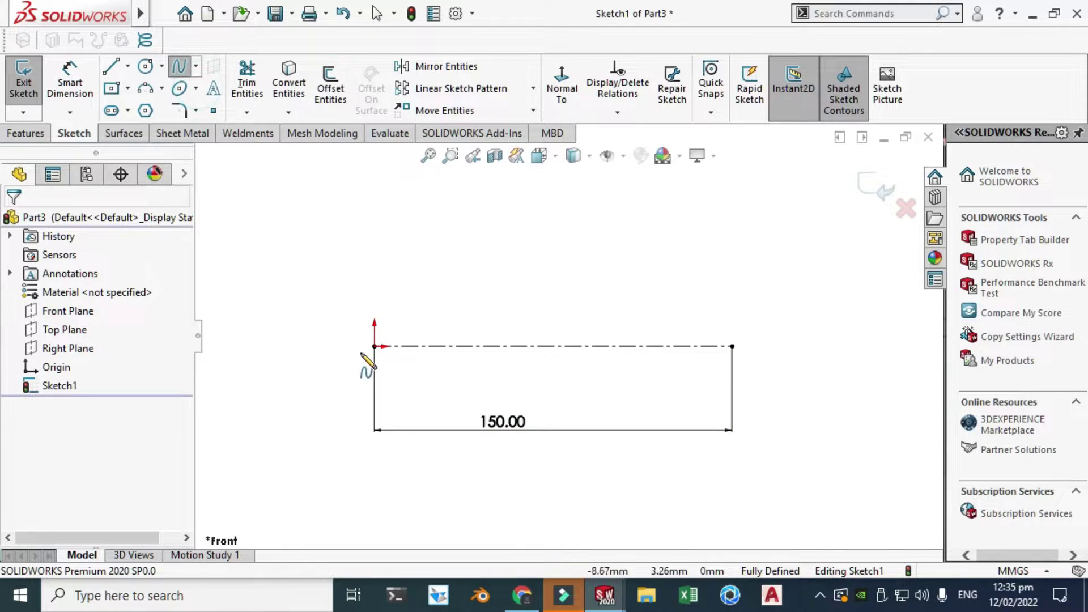
click(374, 346)
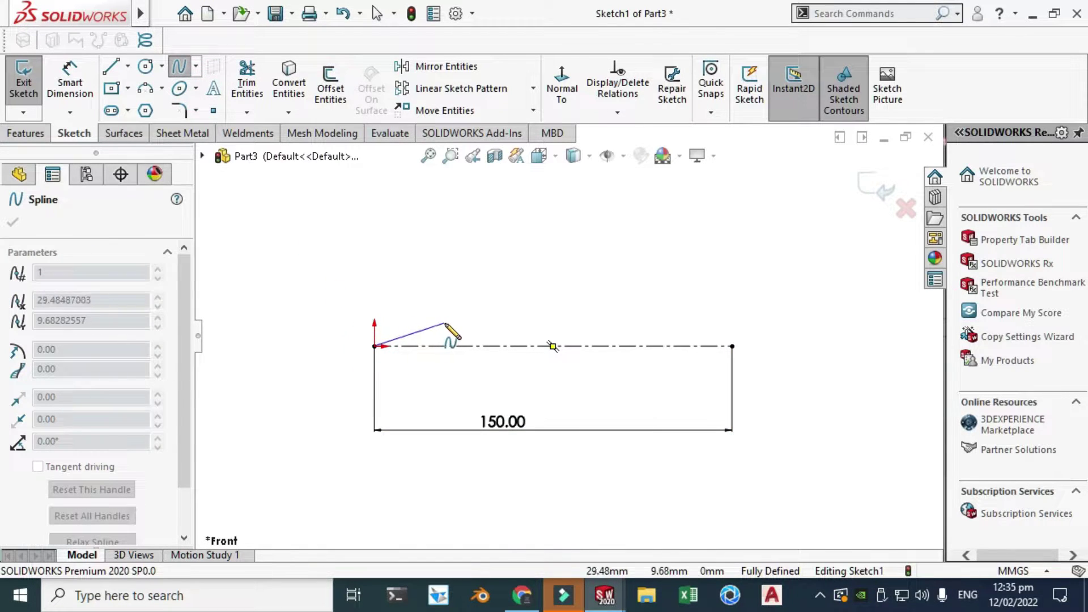
click(445, 323)
click(604, 357)
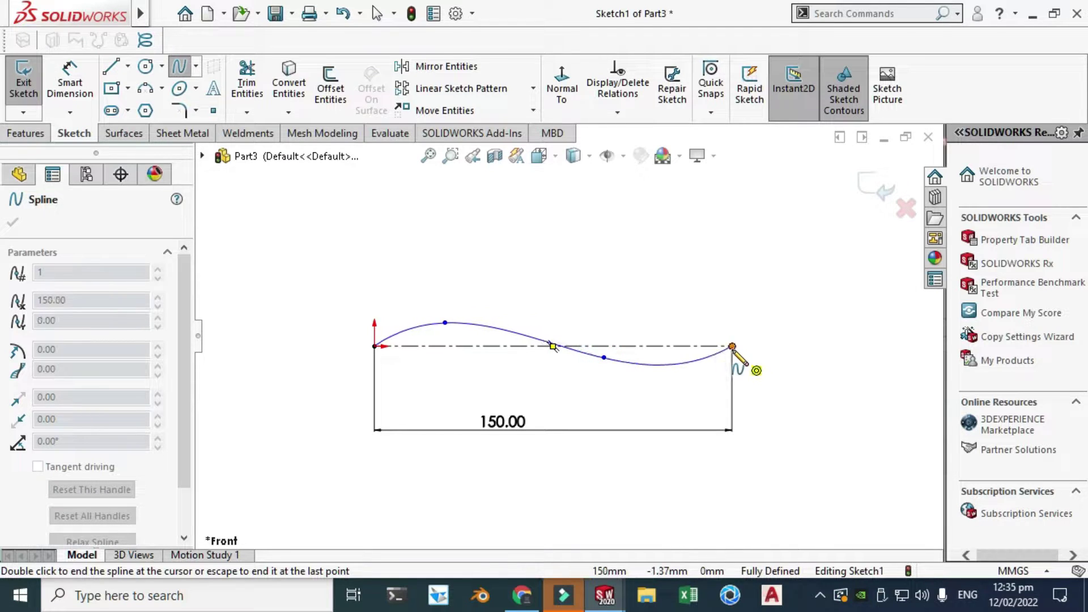
double_click(732, 345)
scroll(613, 286, down, 2)
scroll(587, 277, up, 1)
scroll(554, 282, up, 1)
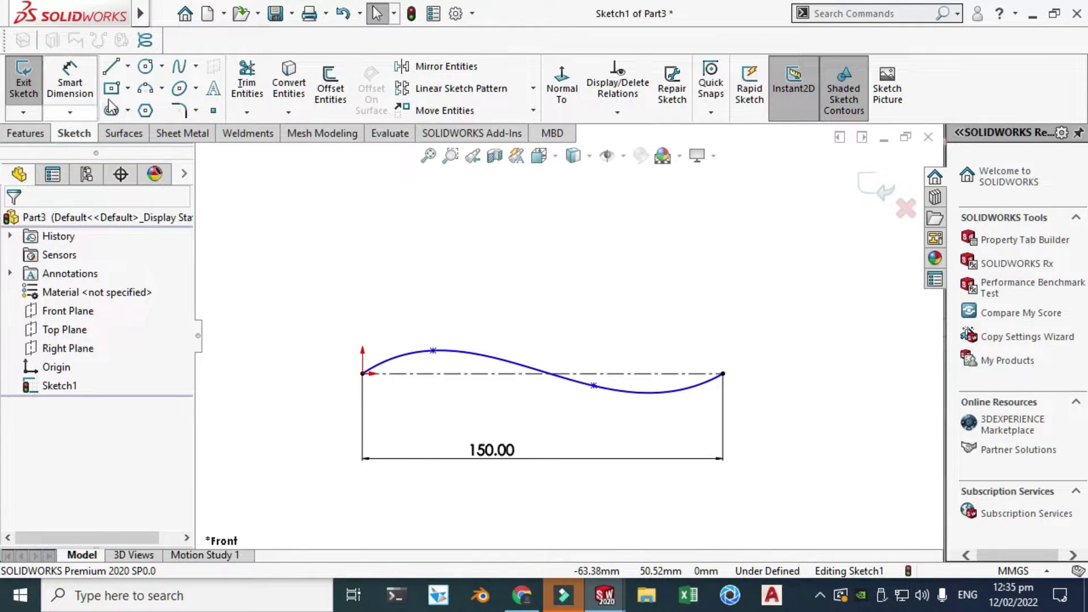
Step: Place a sketch point on the spline between its two inner points, about 71 mm from the origin
click(214, 109)
scroll(575, 371, down, 2)
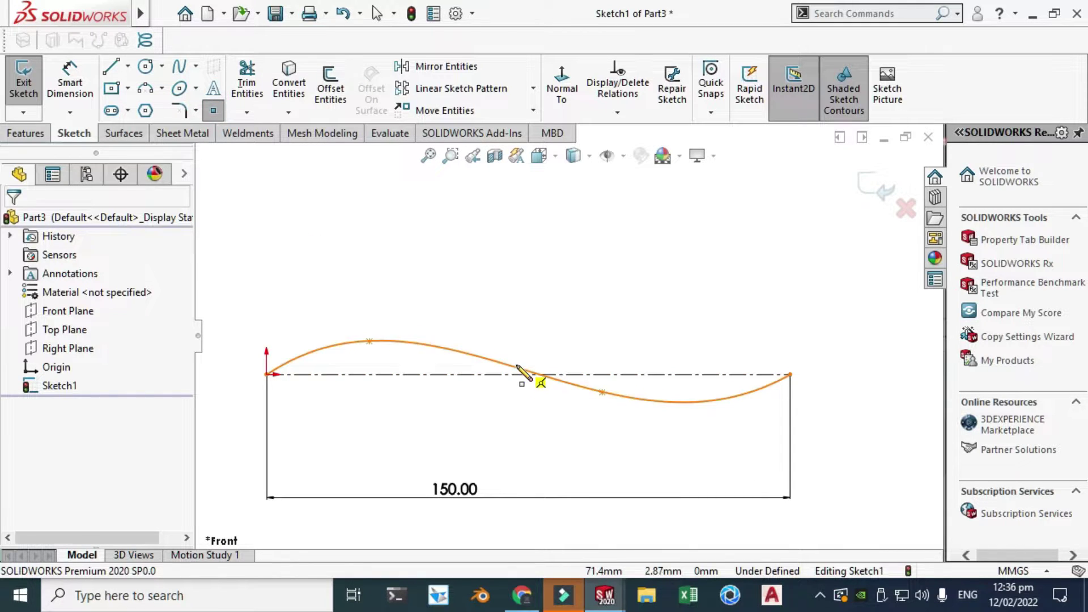
click(516, 365)
key(Escape)
scroll(541, 330, down, 1)
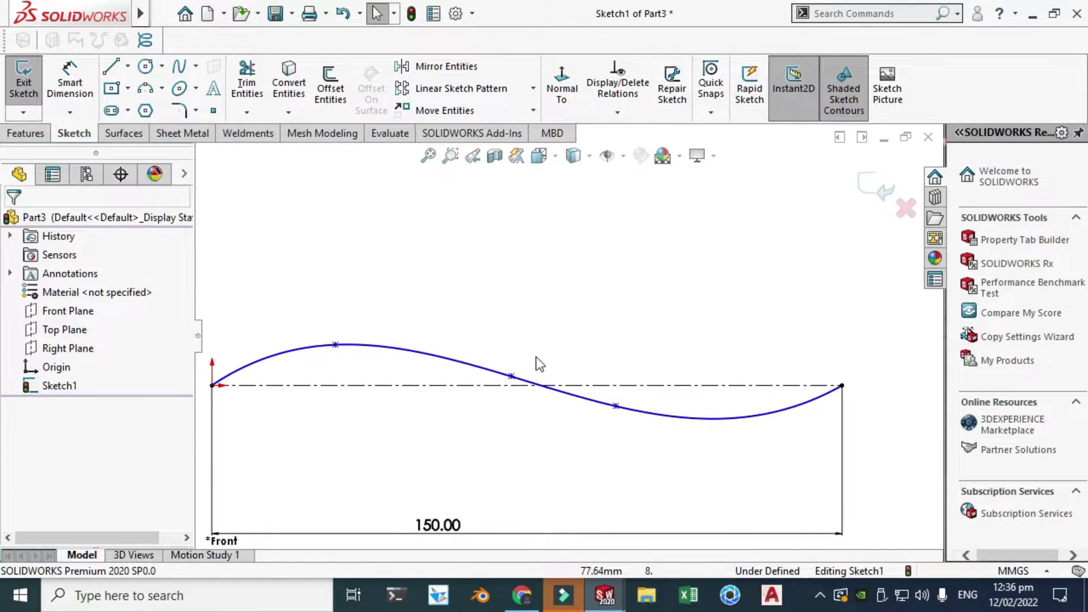
Step: Make the spline's middle sketch point coincident with the horizontal centerline and exit the sketch
click(503, 381)
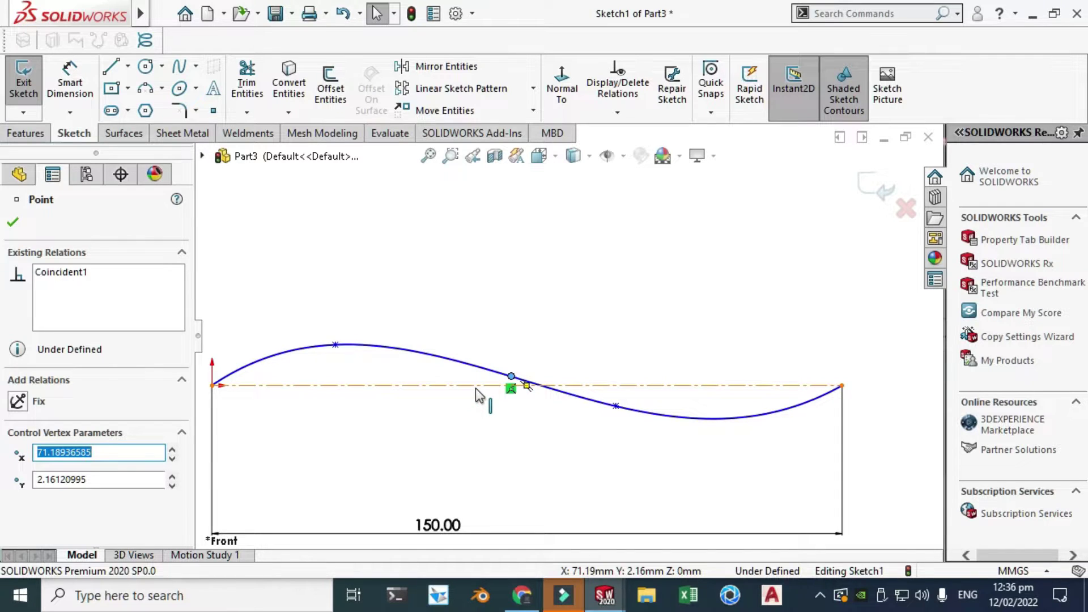
click(475, 387)
ctrl+click(511, 376)
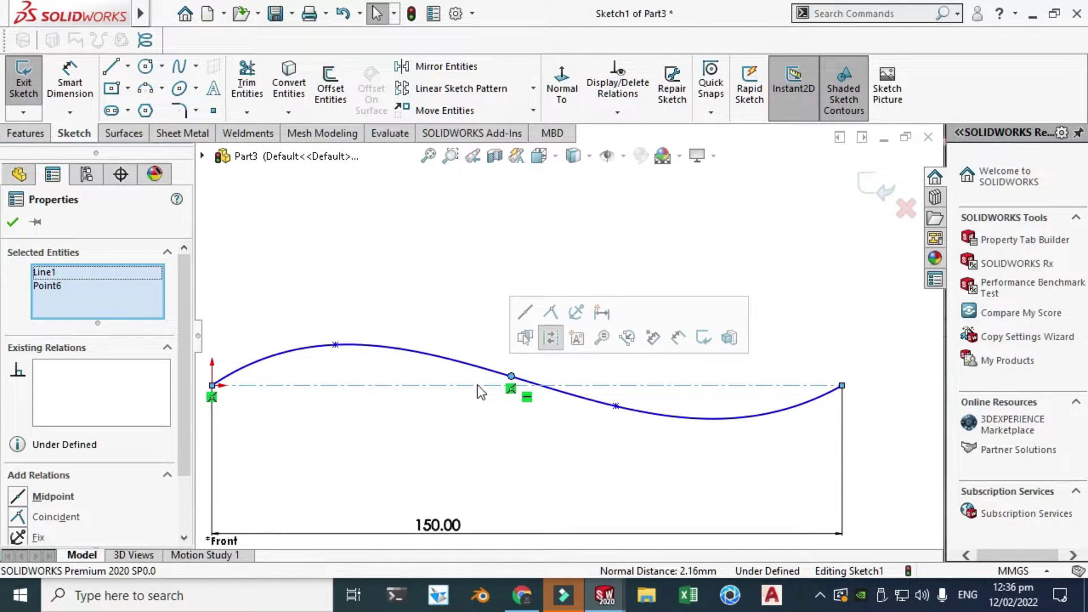
click(554, 311)
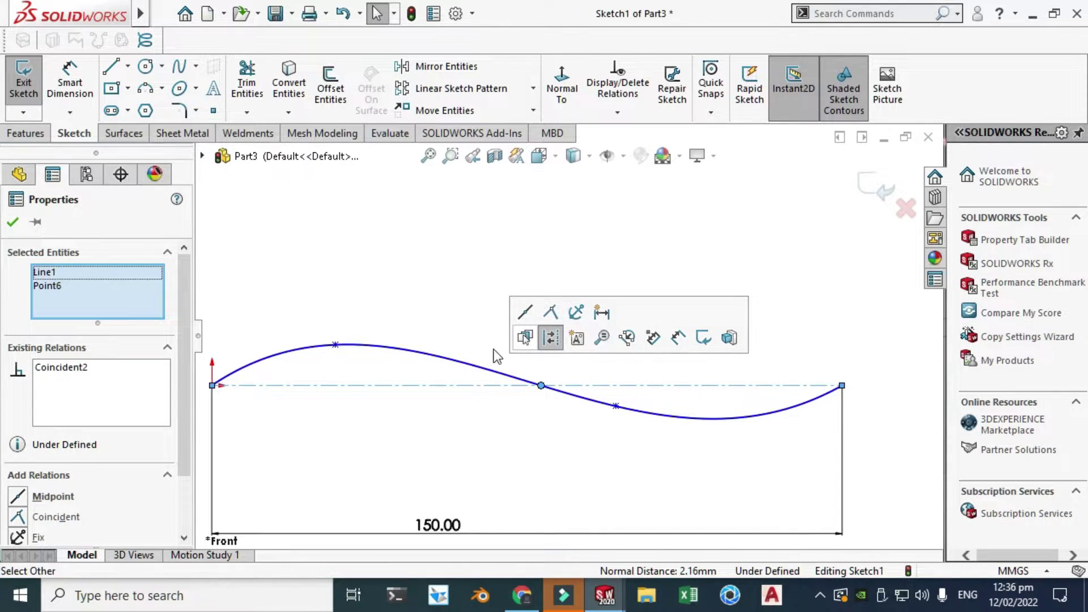
click(460, 314)
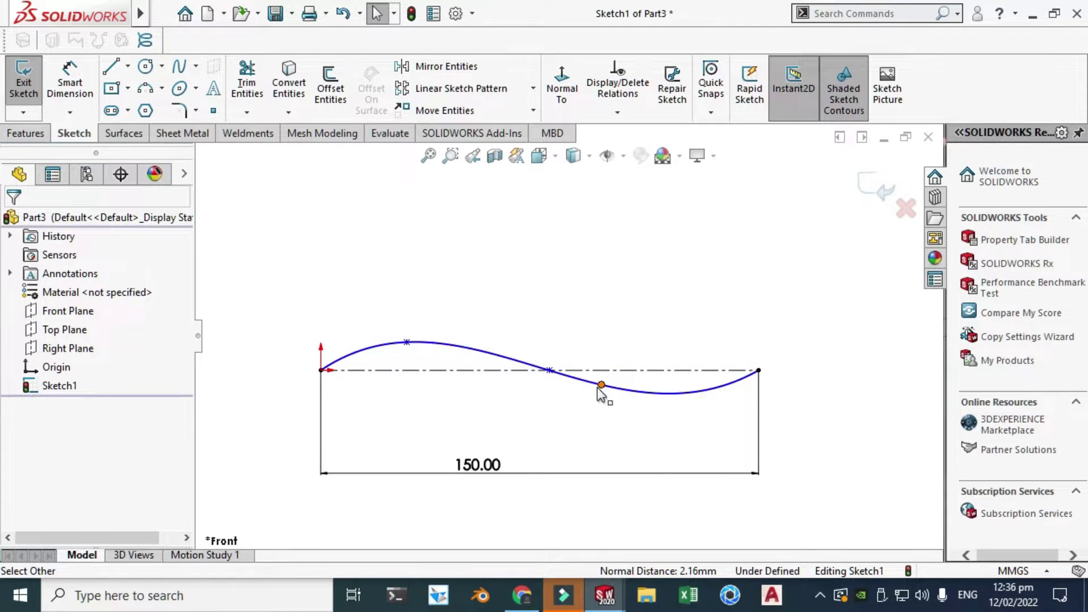
scroll(567, 340, up, 3)
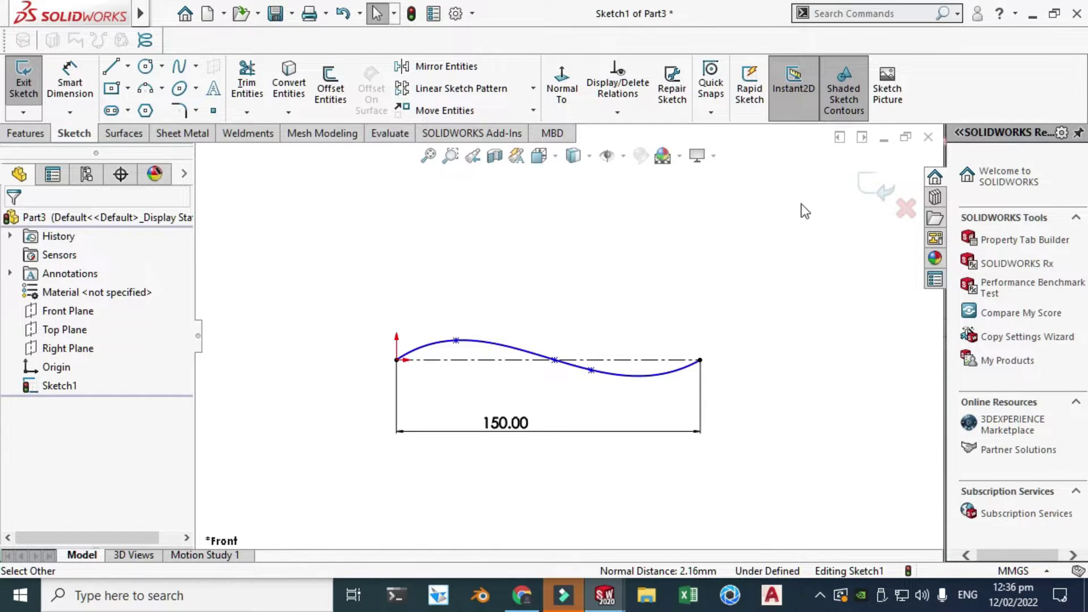
click(876, 188)
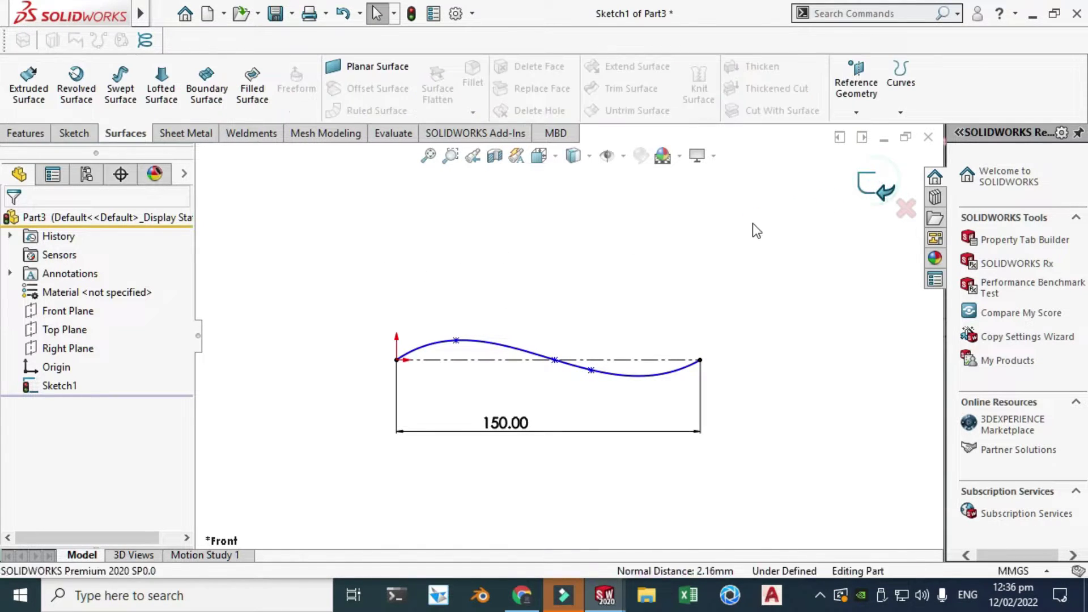
Step: Start a new sketch on the Top Plane, viewed from the top
right_click(753, 225)
click(783, 284)
mouse_move(748, 295)
mouse_down()
mouse_move(692, 328)
mouse_move(646, 299)
mouse_move(717, 312)
mouse_up()
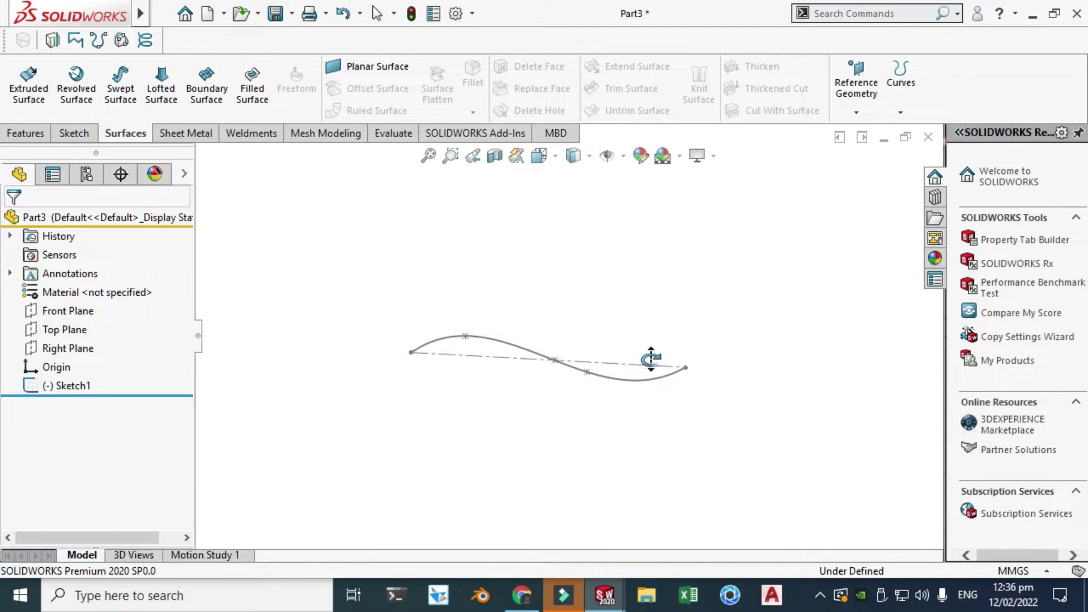
mouse_move(590, 310)
mouse_down()
mouse_move(522, 277)
mouse_move(595, 358)
mouse_move(508, 261)
mouse_up()
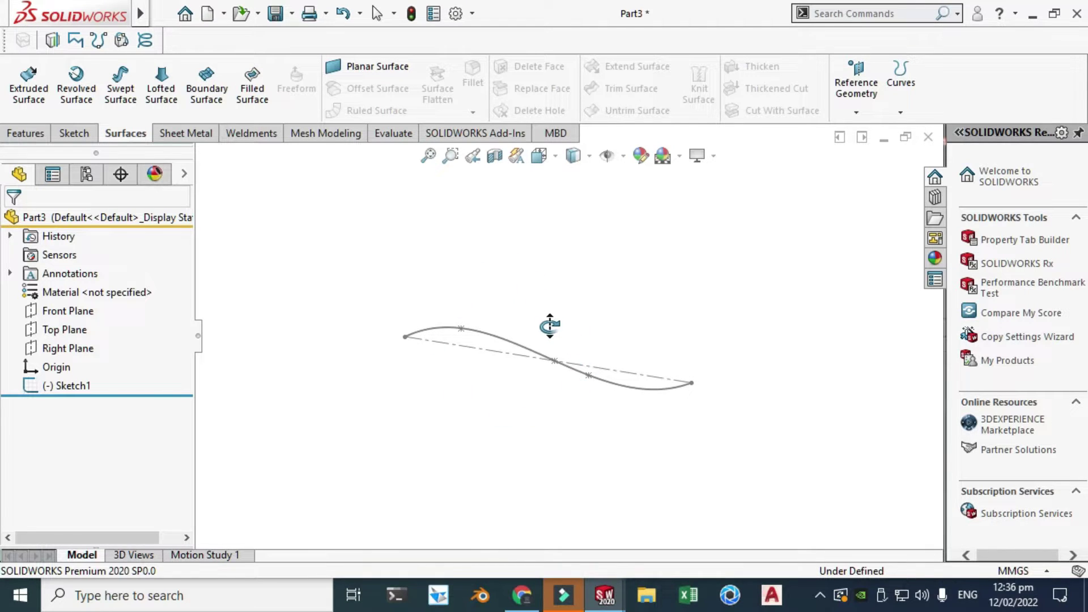
drag(550, 326, 547, 324)
click(539, 156)
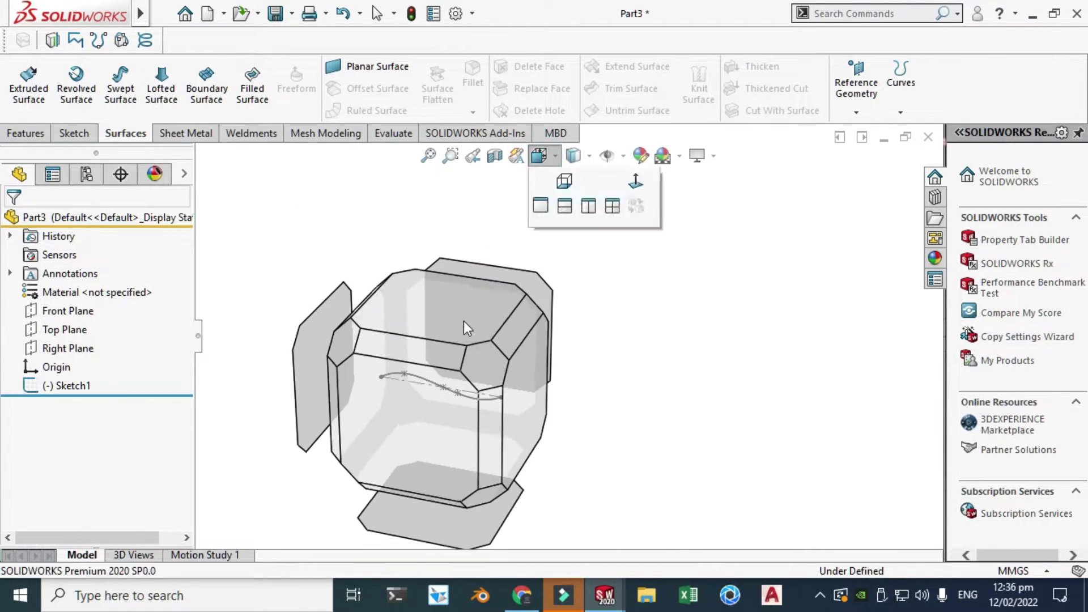
click(437, 298)
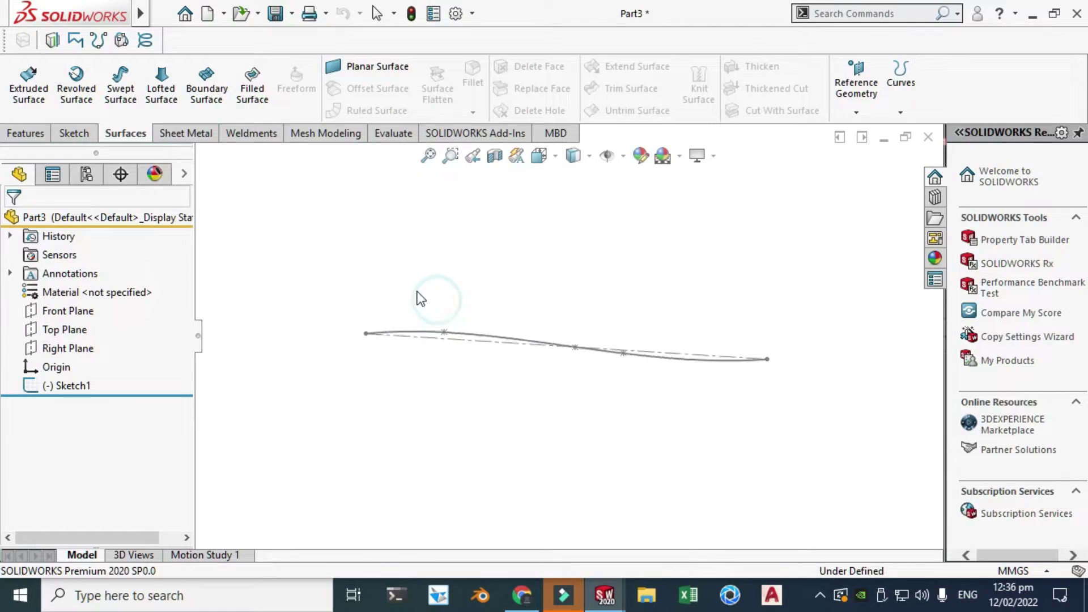
click(69, 132)
click(23, 111)
click(28, 129)
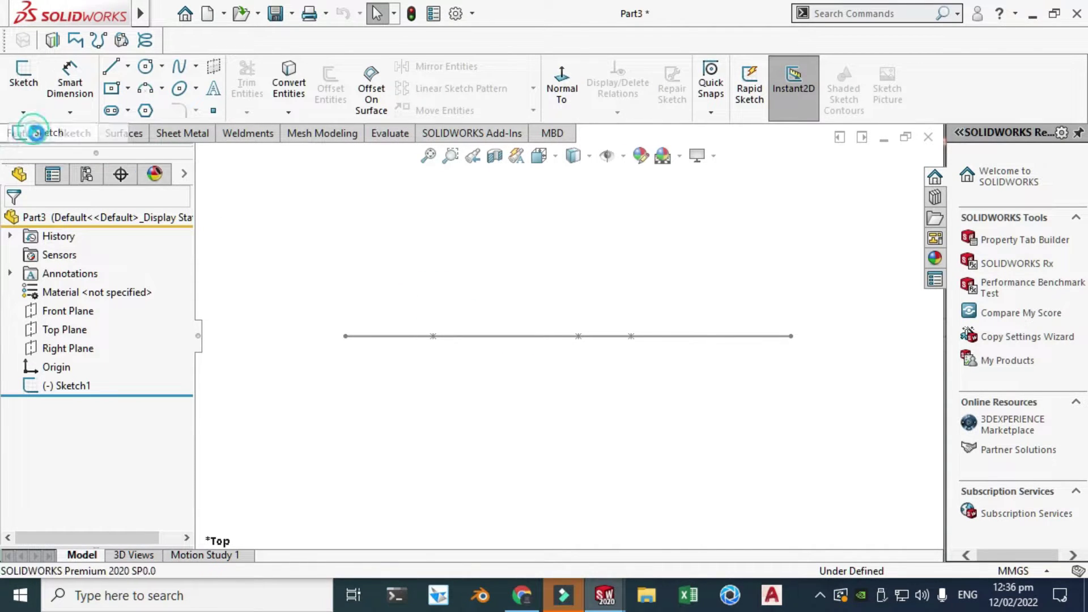
click(203, 157)
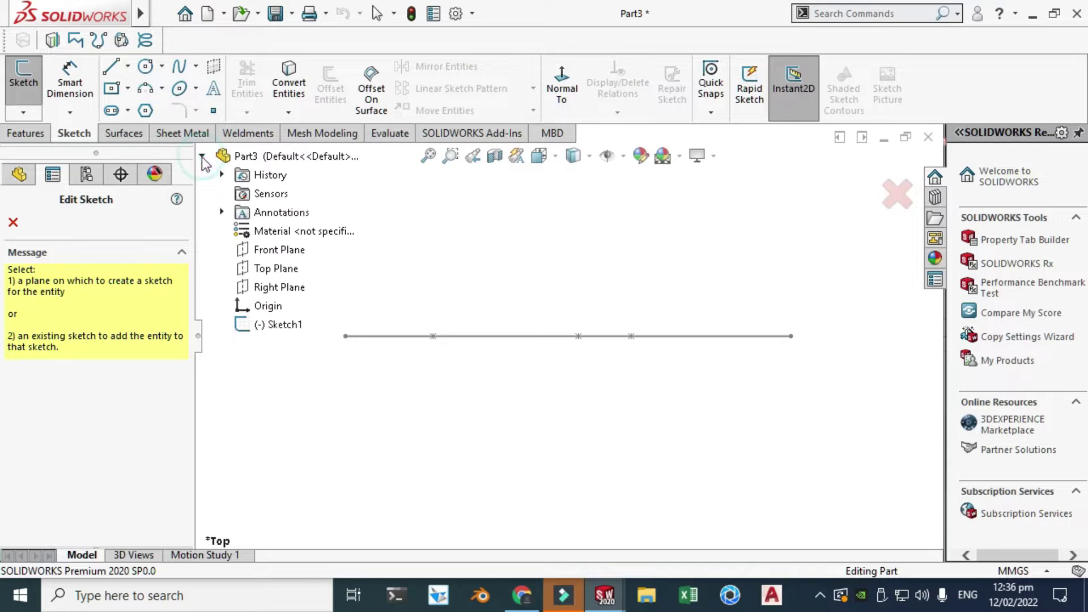
click(274, 267)
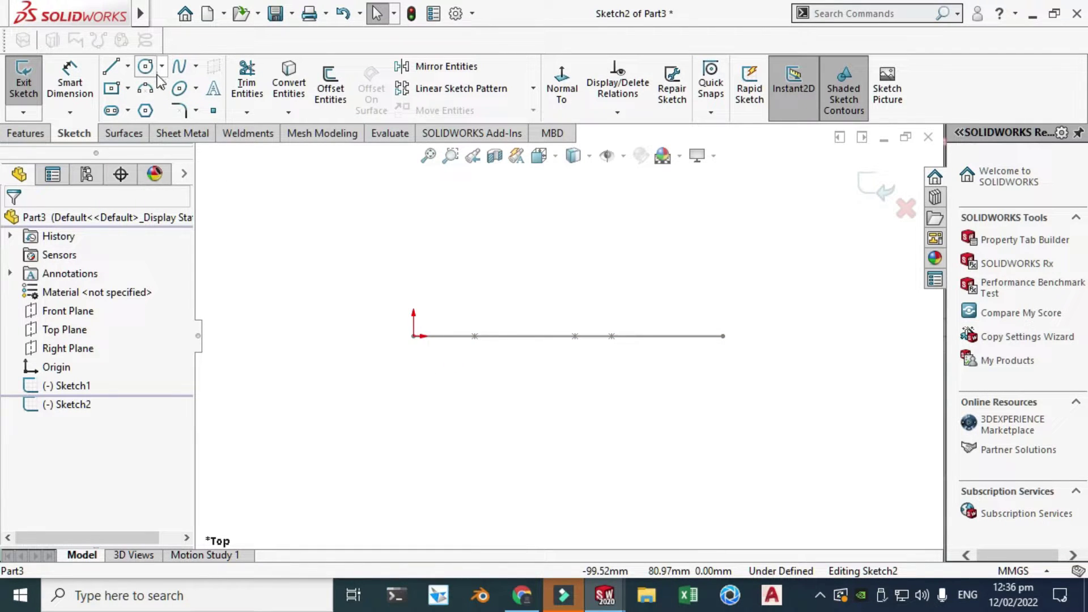
Step: Draw a wide horizontal ellipse around the origin with a major radius of about 138 mm, its center slightly up and right of the origin
click(197, 91)
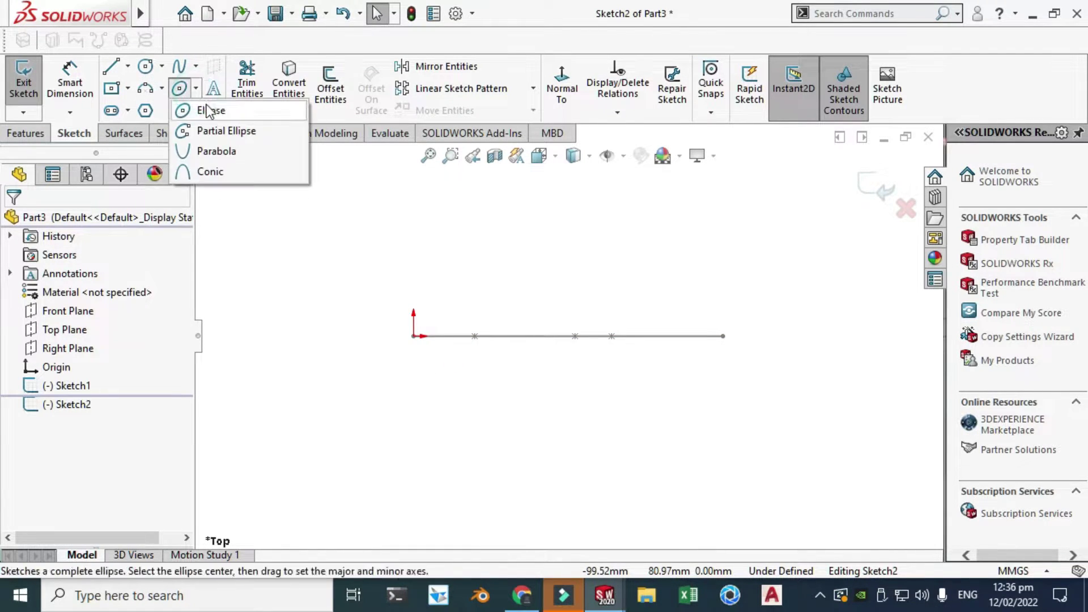
click(211, 112)
click(433, 309)
click(718, 308)
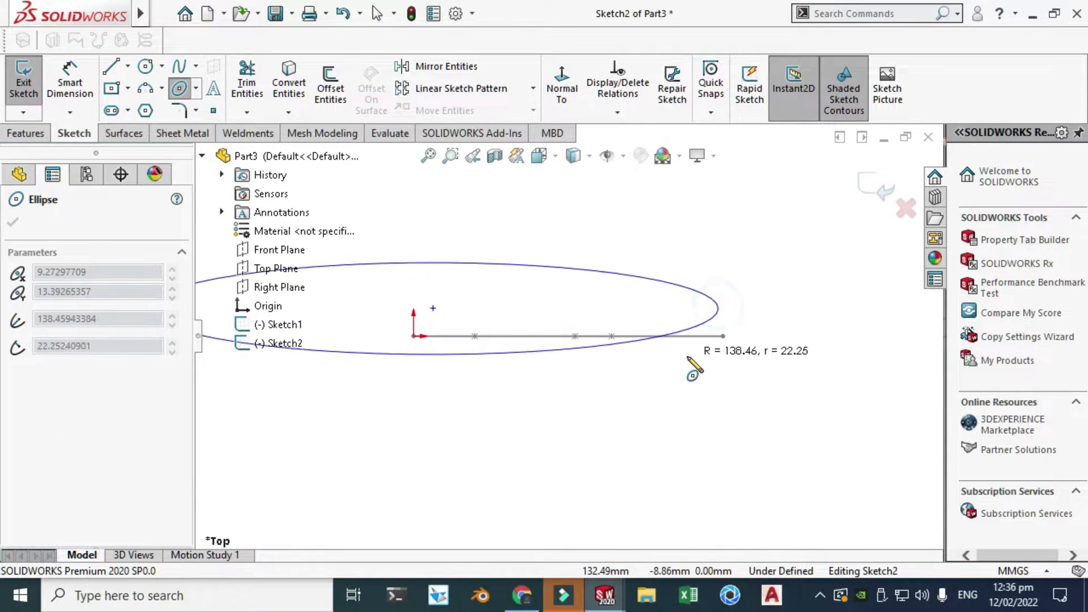
click(690, 376)
scroll(566, 348, up, 3)
key(Escape)
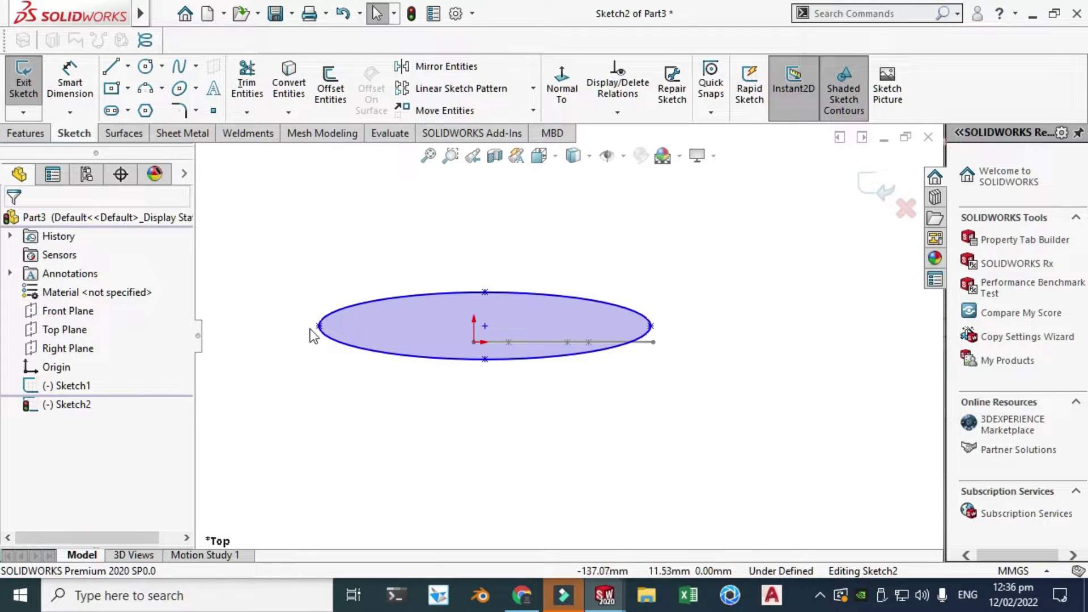
Step: Shorten and tilt the ellipse freehand by moving the endpoints of its major axis
drag(315, 332, 663, 335)
scroll(527, 309, down, 2)
key(ctrl+z)
click(501, 347)
scroll(639, 272, up, 2)
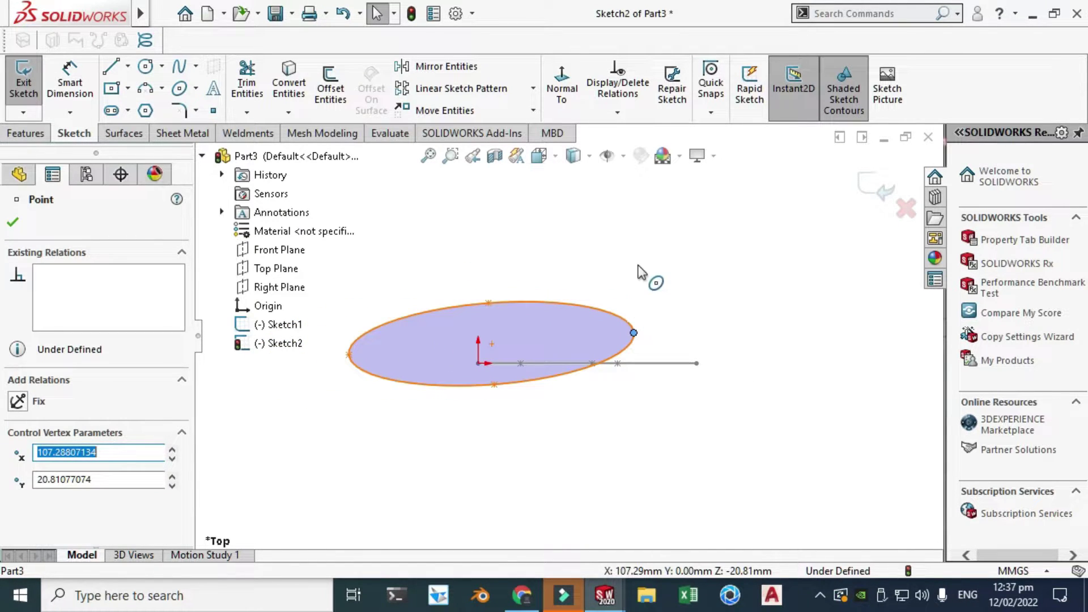
click(647, 241)
Step: Make the left endpoint of the ellipse's major axis coincident with the origin
right_click(648, 240)
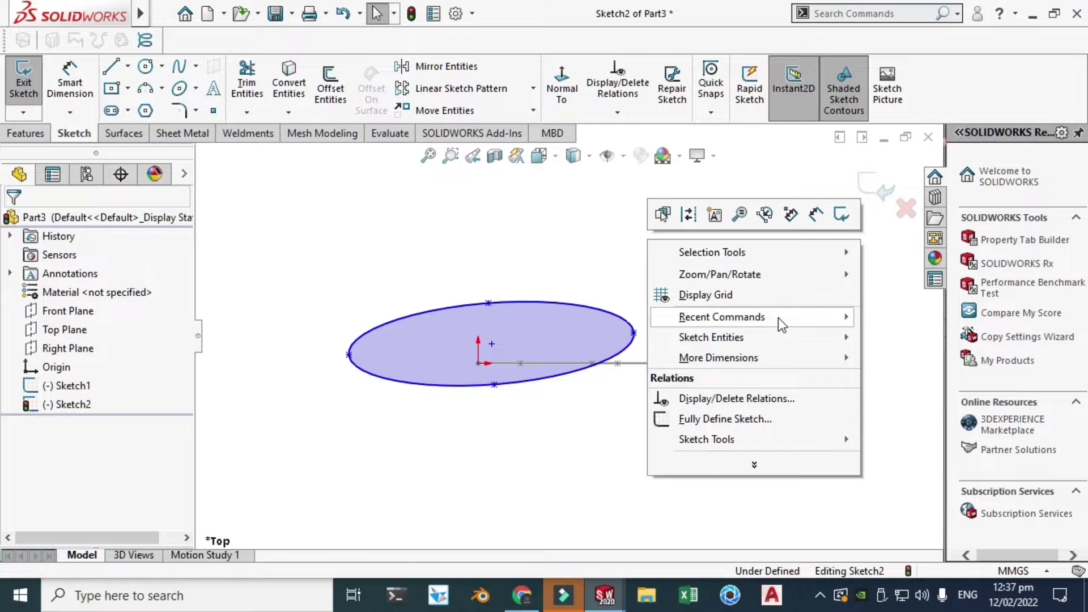
click(806, 274)
click(915, 336)
mouse_move(461, 413)
mouse_down()
mouse_move(485, 320)
mouse_move(479, 283)
mouse_move(523, 379)
mouse_move(355, 418)
mouse_up()
key(Escape)
mouse_move(354, 418)
middle_down()
mouse_move(268, 408)
mouse_move(358, 375)
middle_up()
click(306, 398)
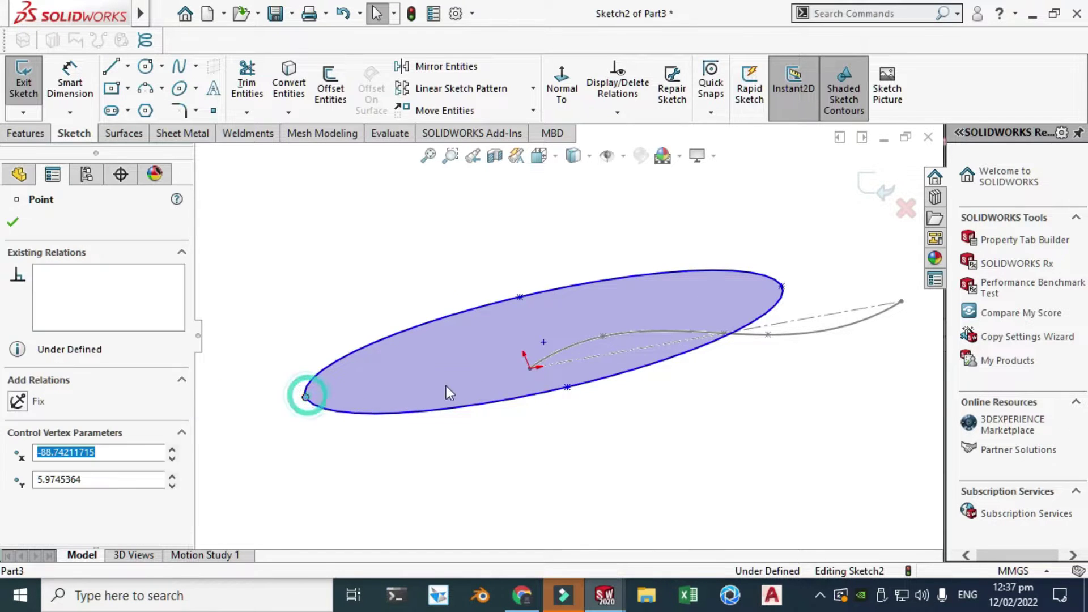
ctrl+click(528, 370)
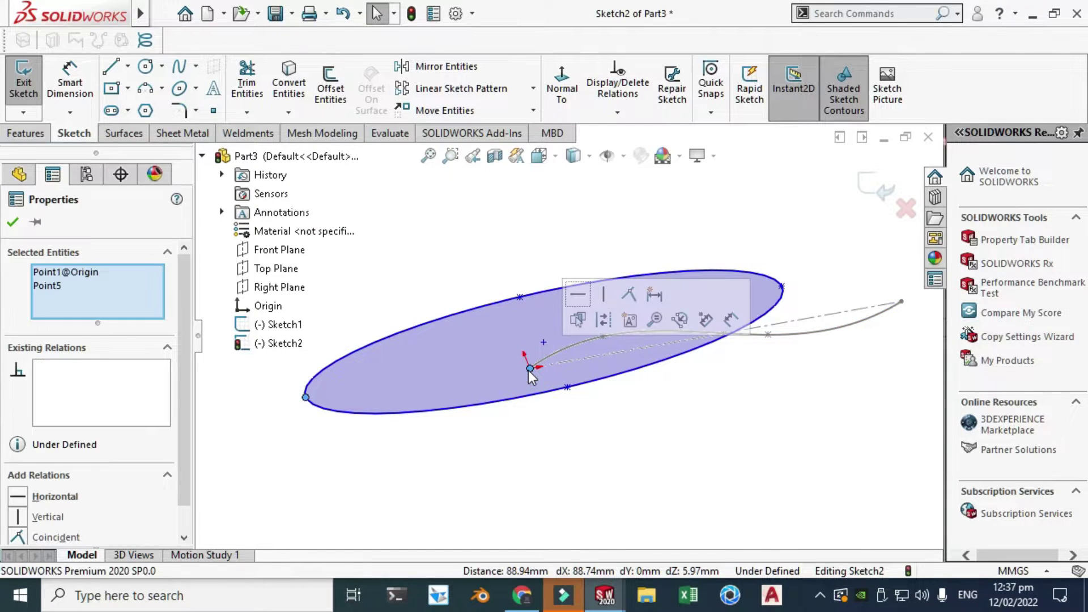
click(626, 295)
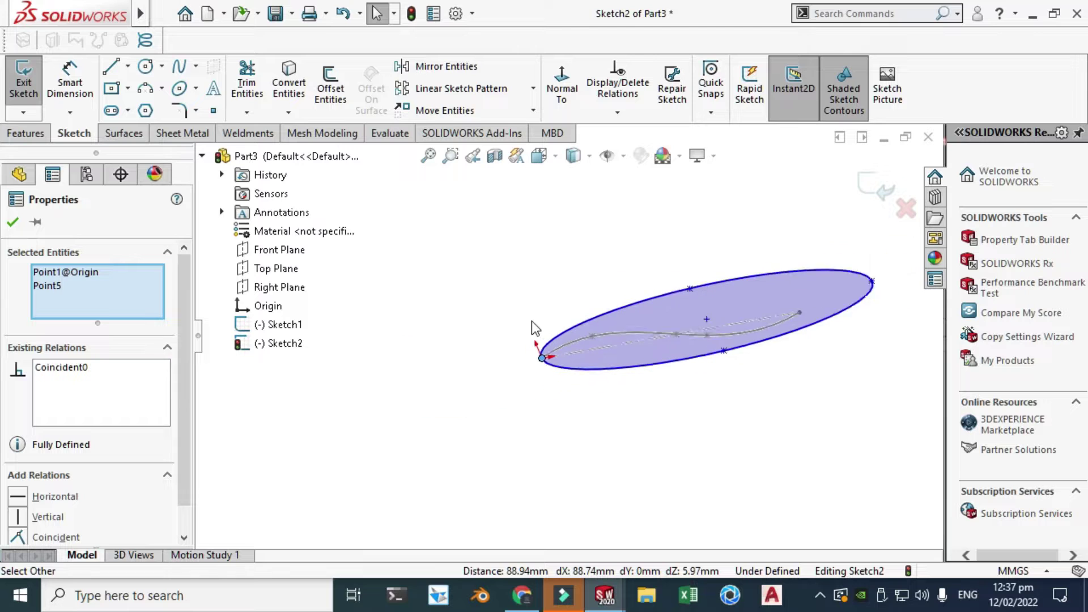
Step: Make the ellipse's other major-axis endpoint coincident with the far end of the spline profile
key(f)
click(810, 273)
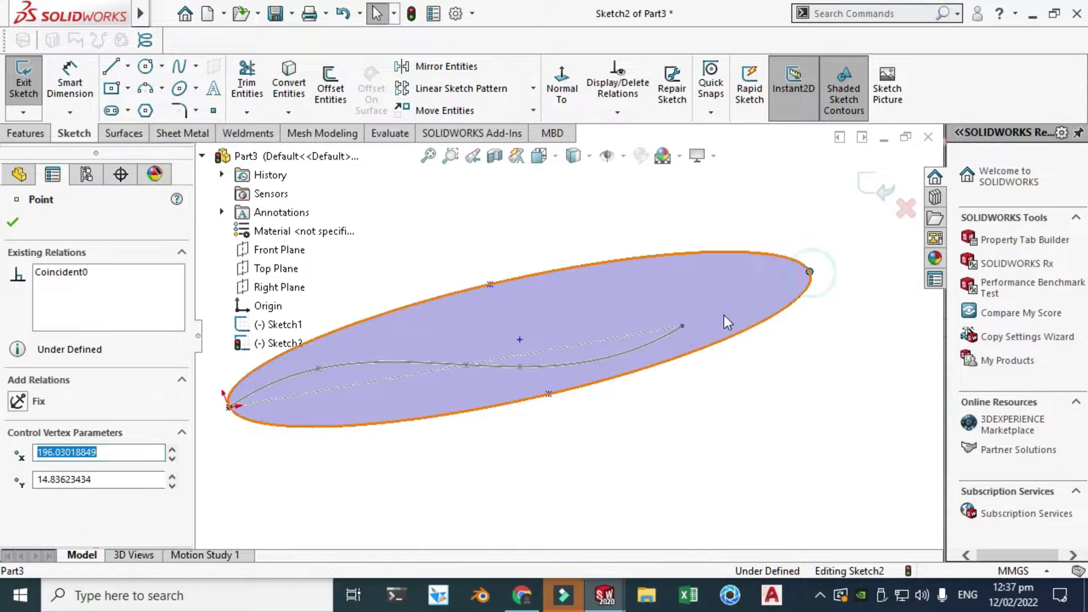
ctrl+click(682, 326)
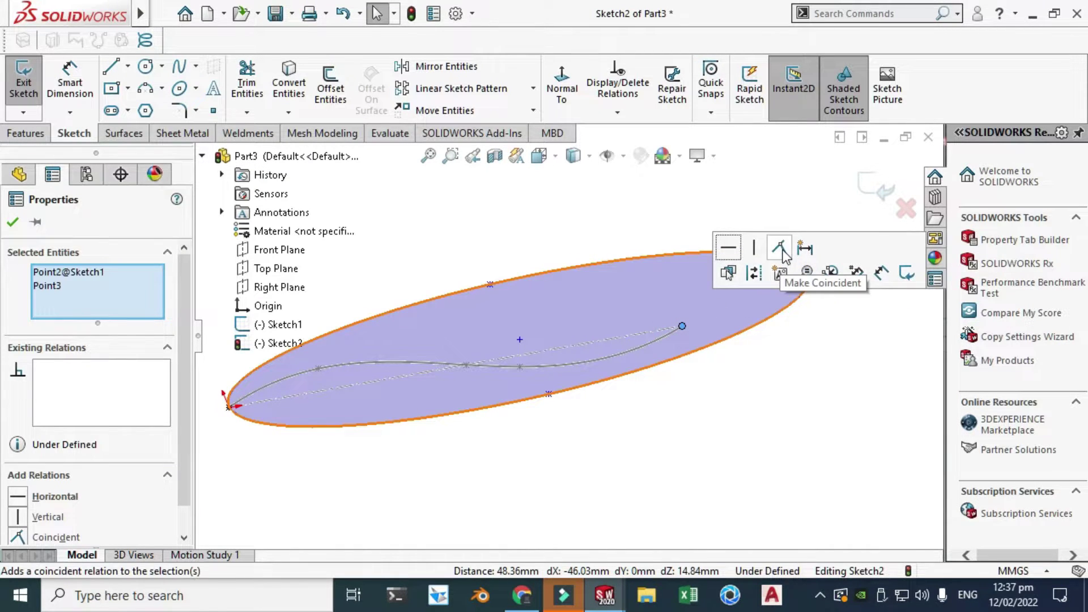
click(754, 274)
key(f)
click(650, 281)
Step: Dimension the ellipse's minor axis between its two extreme points, set it to 70 mm, and exit the sketch
right_click(660, 220)
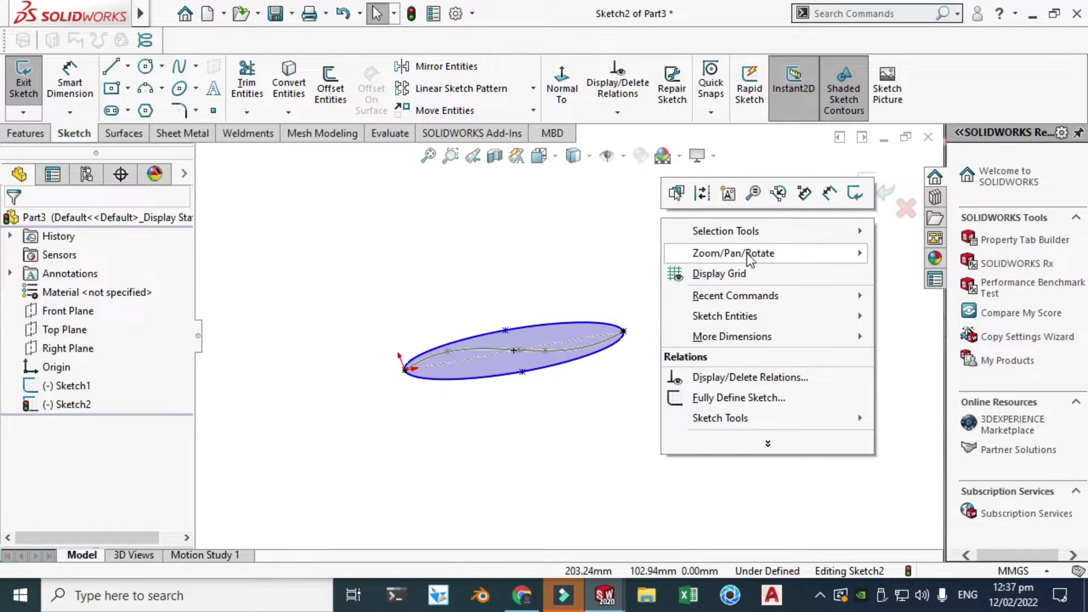
mouse_move(753, 252)
click(920, 311)
mouse_move(613, 380)
mouse_down()
mouse_move(482, 289)
mouse_move(453, 353)
mouse_move(476, 340)
mouse_move(539, 250)
mouse_up()
click(539, 155)
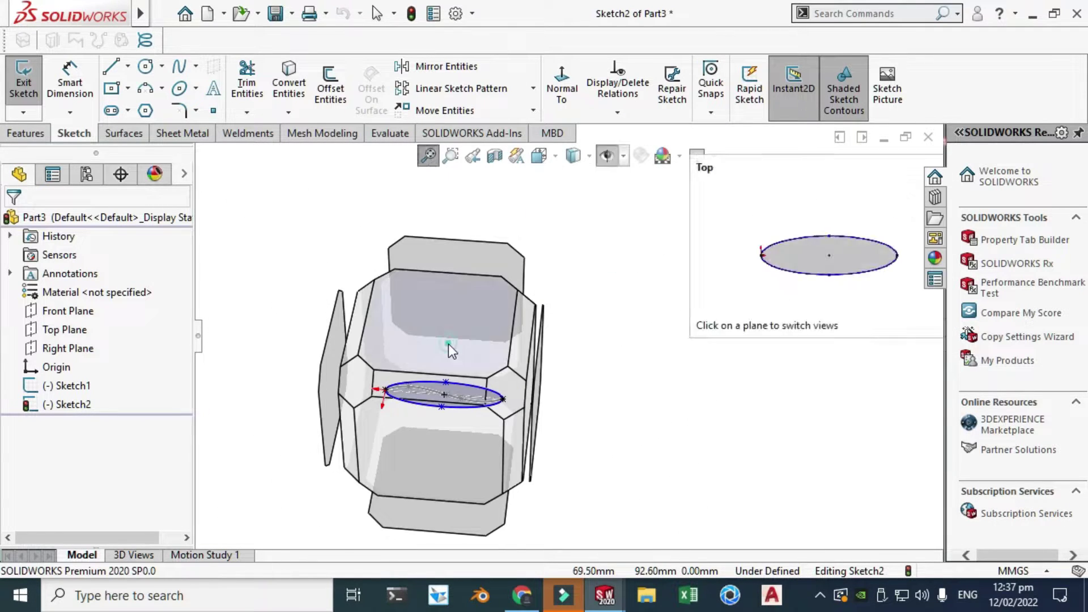
click(449, 347)
click(70, 82)
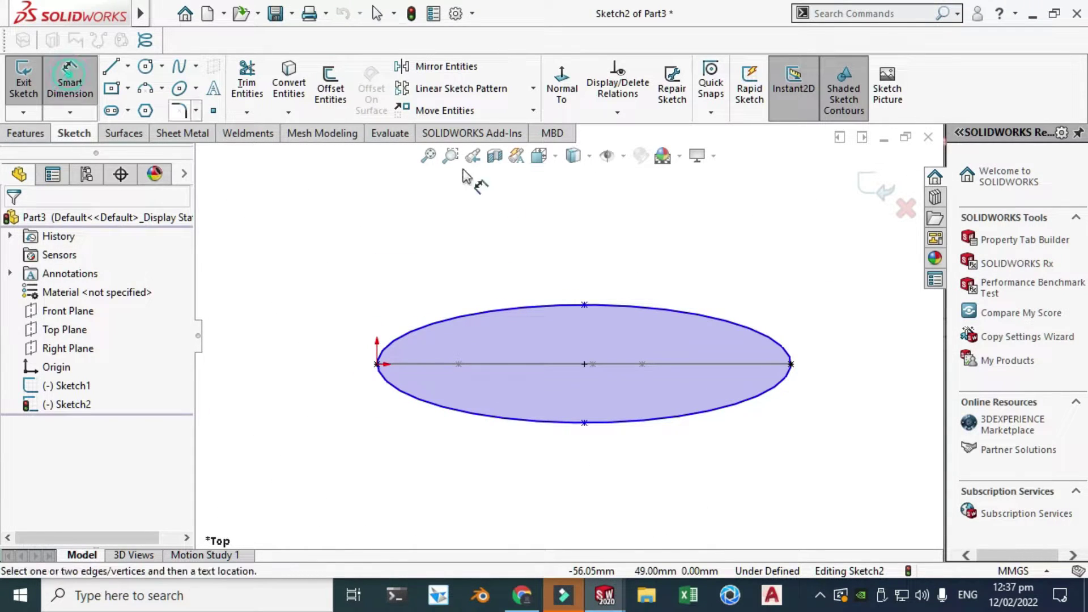
click(584, 306)
click(584, 422)
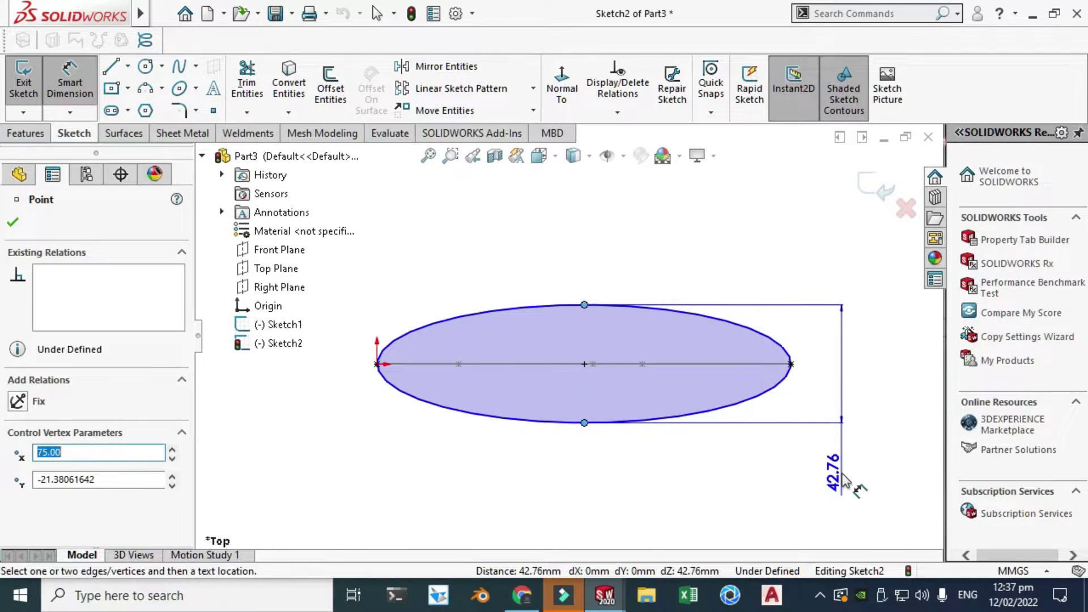
click(842, 479)
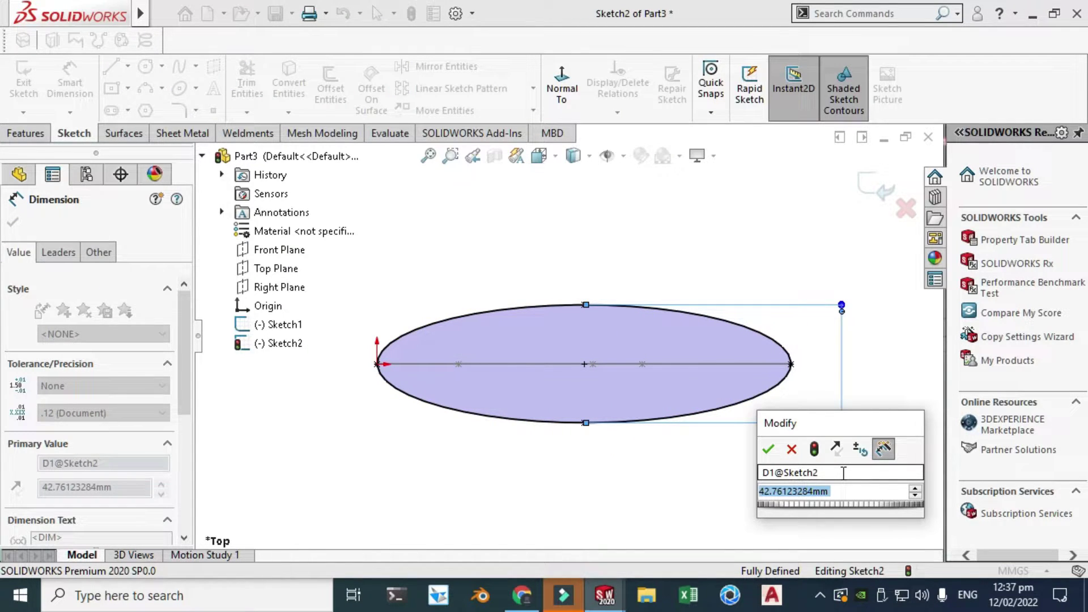
text(70)
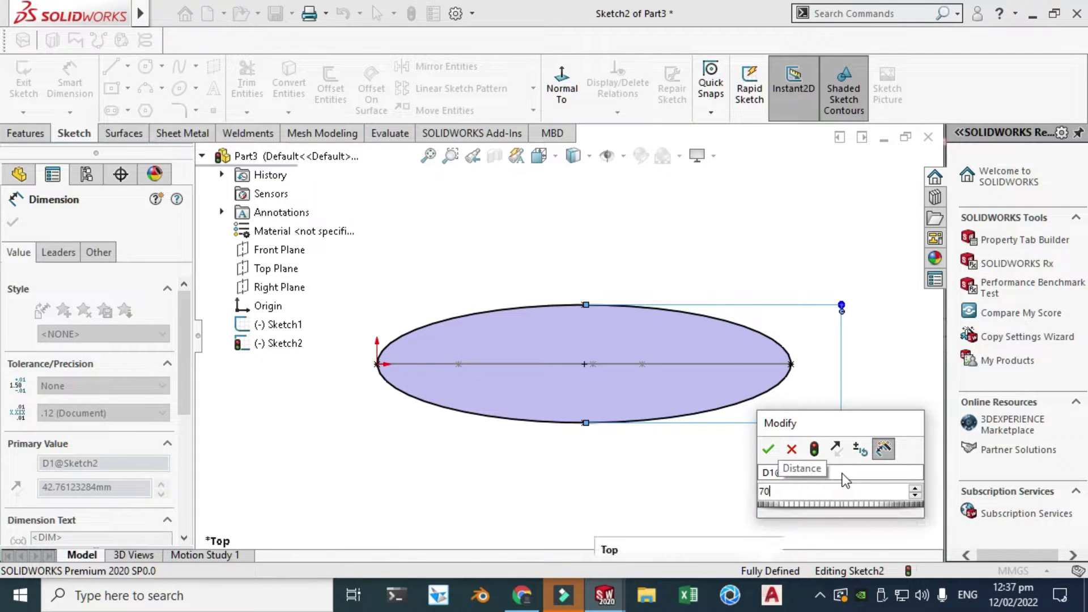
key(Return)
scroll(607, 369, up, 3)
click(869, 181)
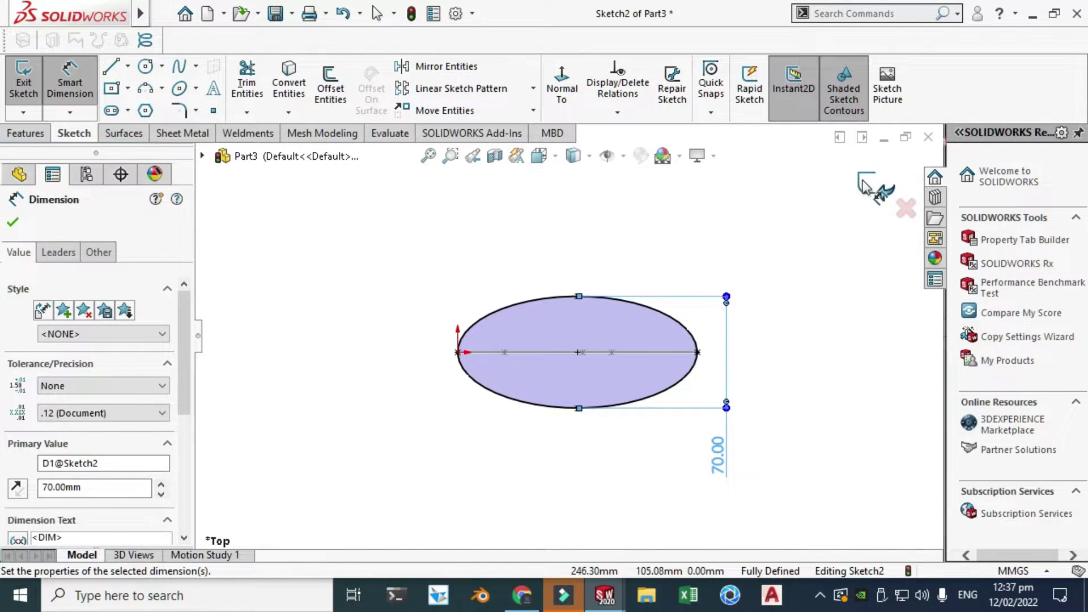
Step: Set up a Sketch on sketch projected curve using the spline sketch and the ellipse sketch
right_click(657, 223)
click(714, 296)
mouse_move(637, 383)
mouse_down()
mouse_move(588, 255)
mouse_move(551, 394)
mouse_move(578, 345)
mouse_move(589, 361)
mouse_up()
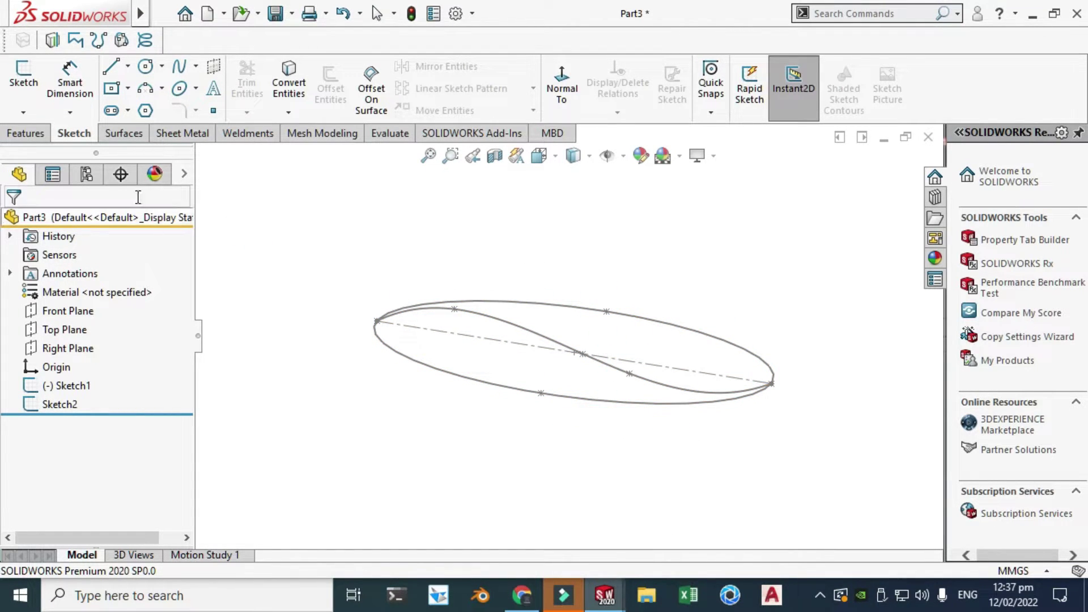
click(34, 134)
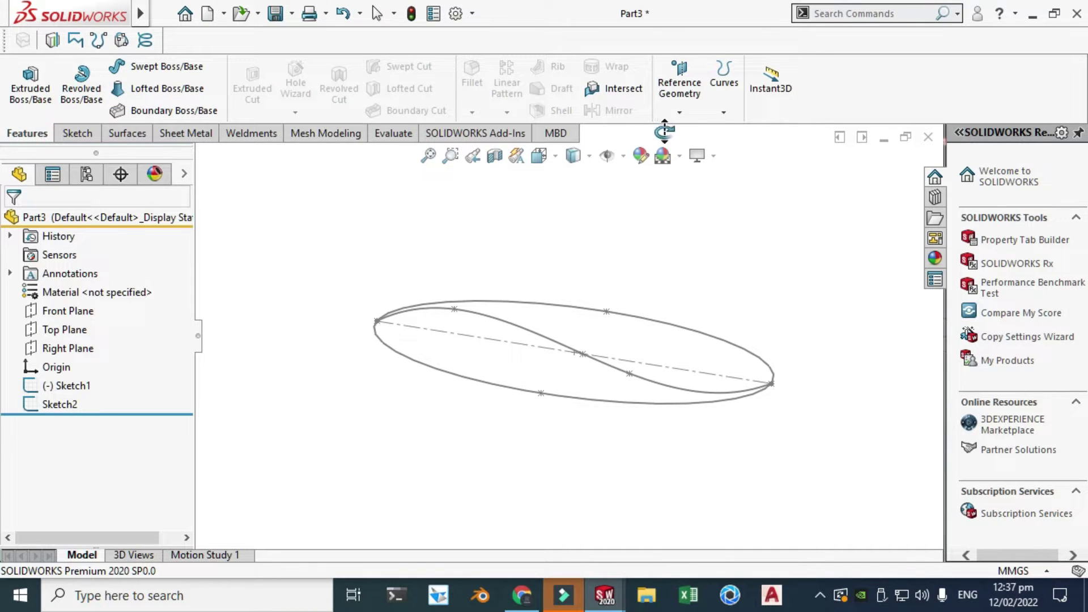
click(725, 109)
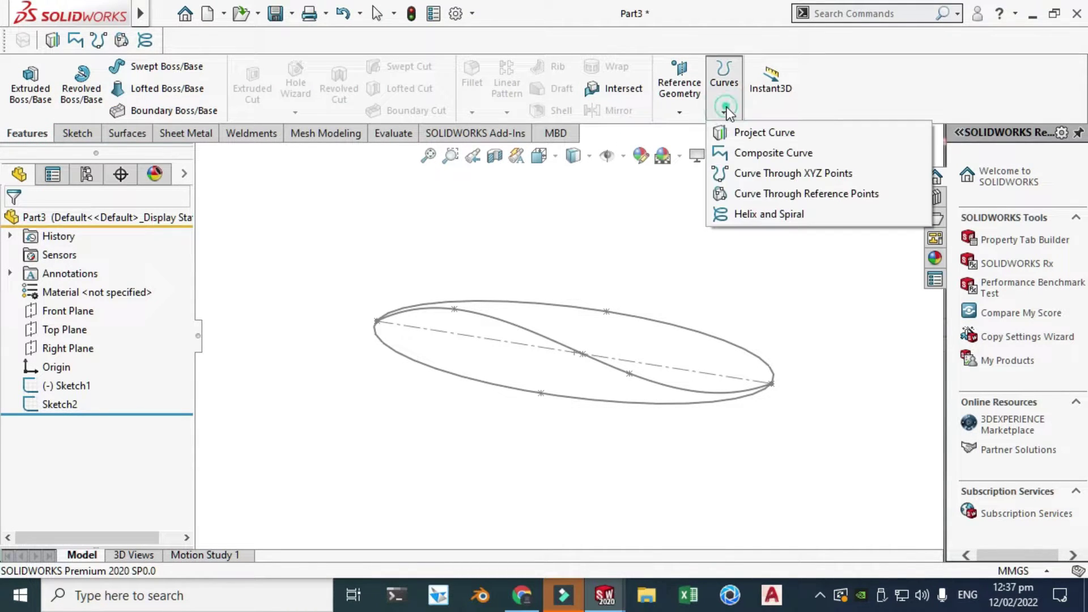
click(742, 134)
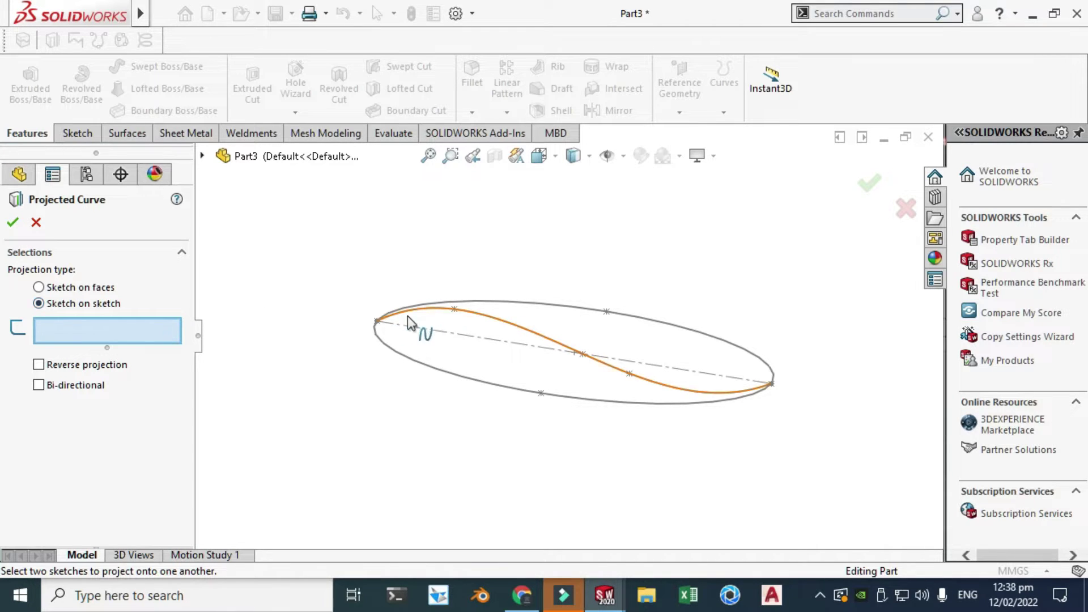
click(474, 316)
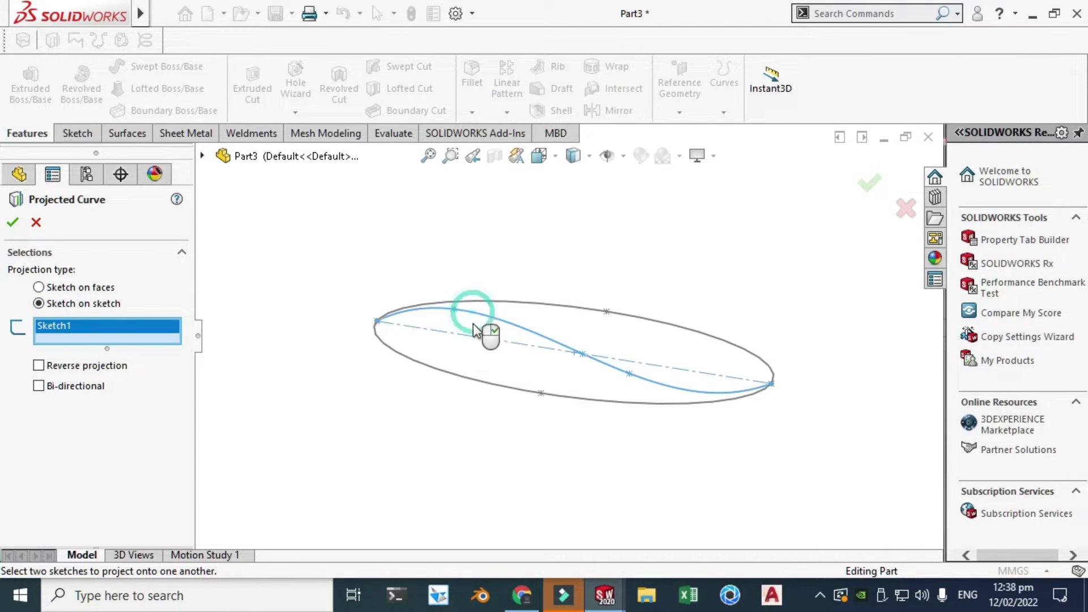
click(466, 377)
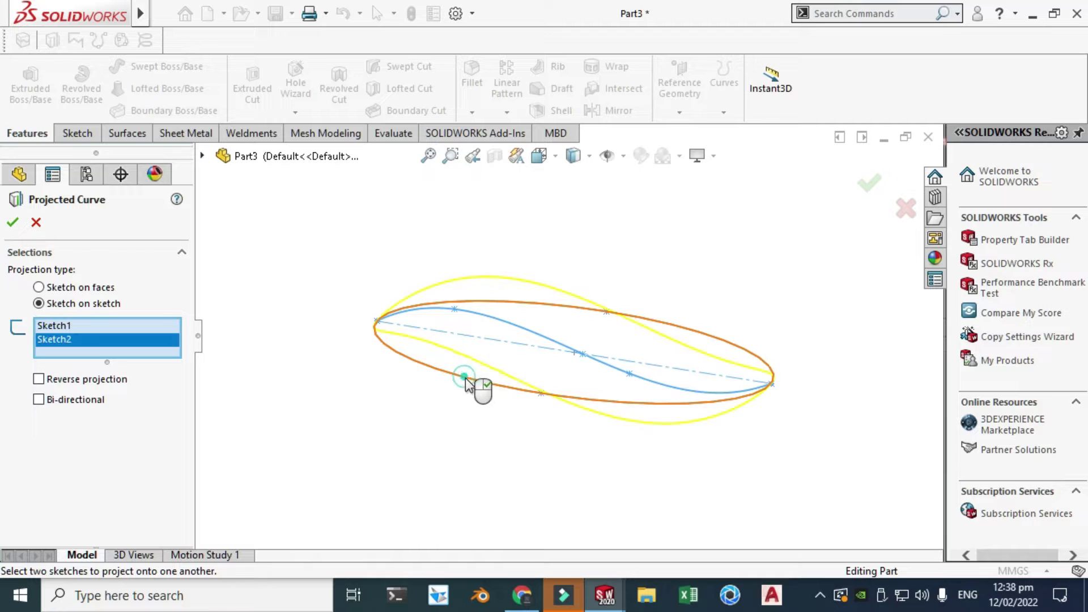
Step: Compare the projected curve preview with the spline in the front view and with the ellipse in plan view
right_click(760, 220)
mouse_move(861, 311)
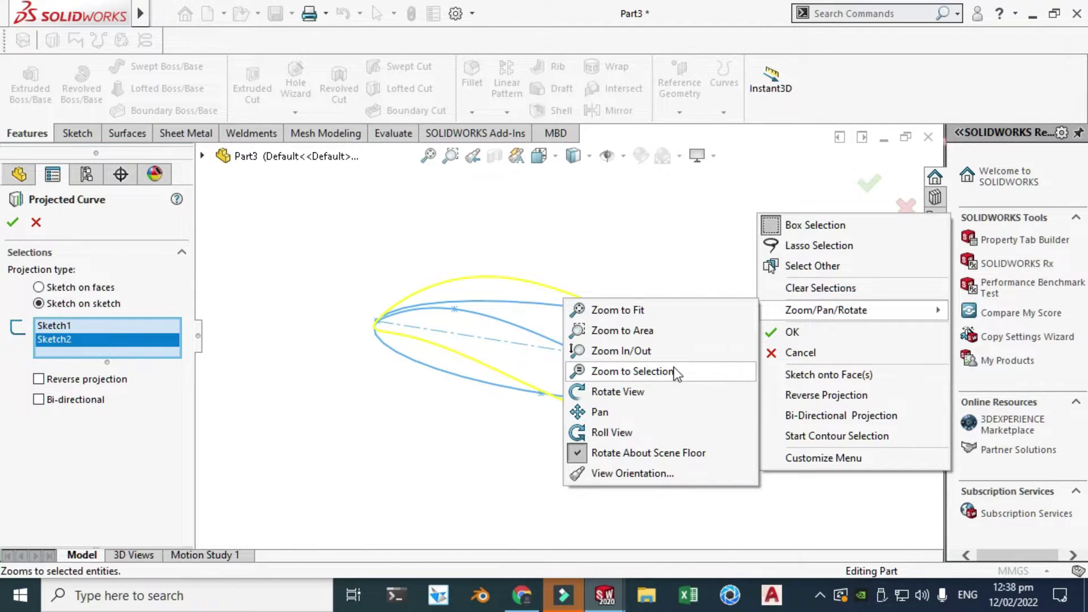
click(675, 391)
mouse_move(652, 385)
mouse_down()
mouse_move(605, 376)
mouse_move(590, 323)
mouse_move(645, 310)
mouse_move(651, 248)
mouse_move(697, 351)
mouse_move(680, 357)
mouse_move(571, 214)
mouse_up()
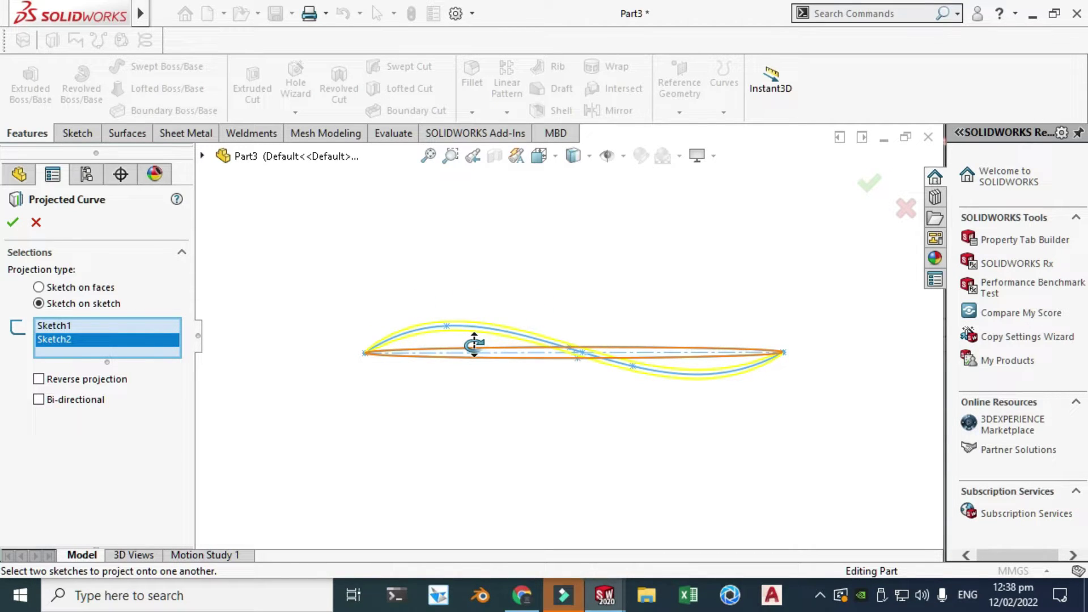
click(550, 156)
click(468, 362)
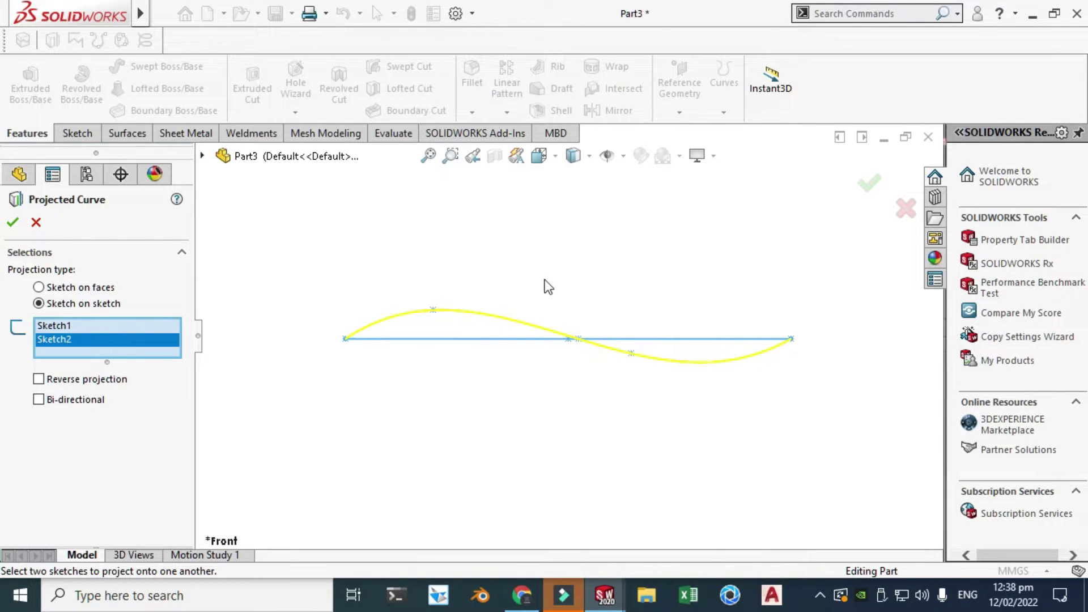
right_click(587, 251)
mouse_move(680, 348)
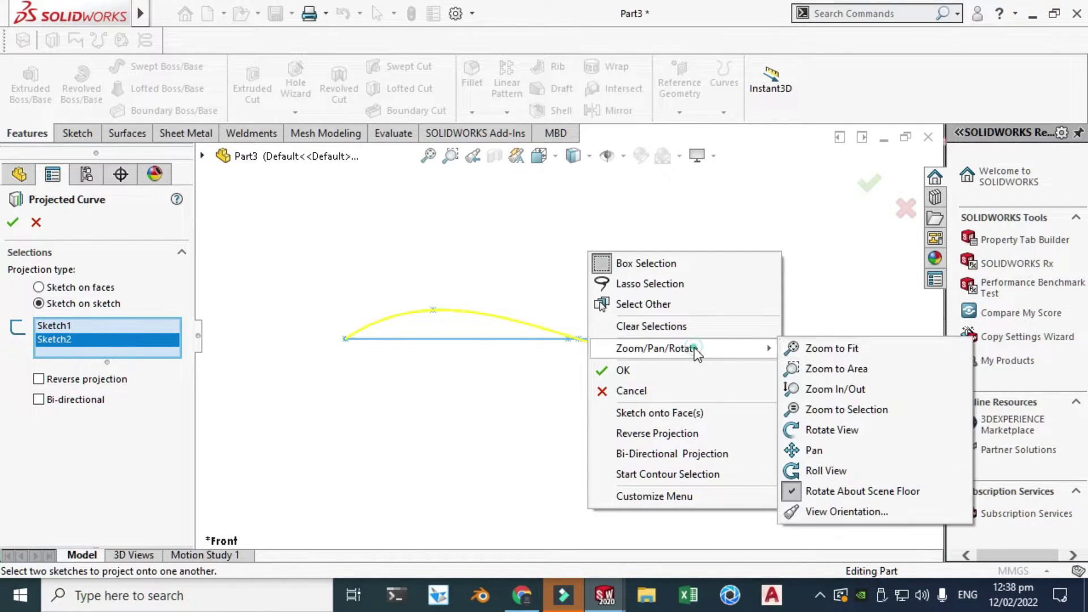
click(839, 425)
drag(656, 350, 539, 194)
click(538, 157)
click(478, 313)
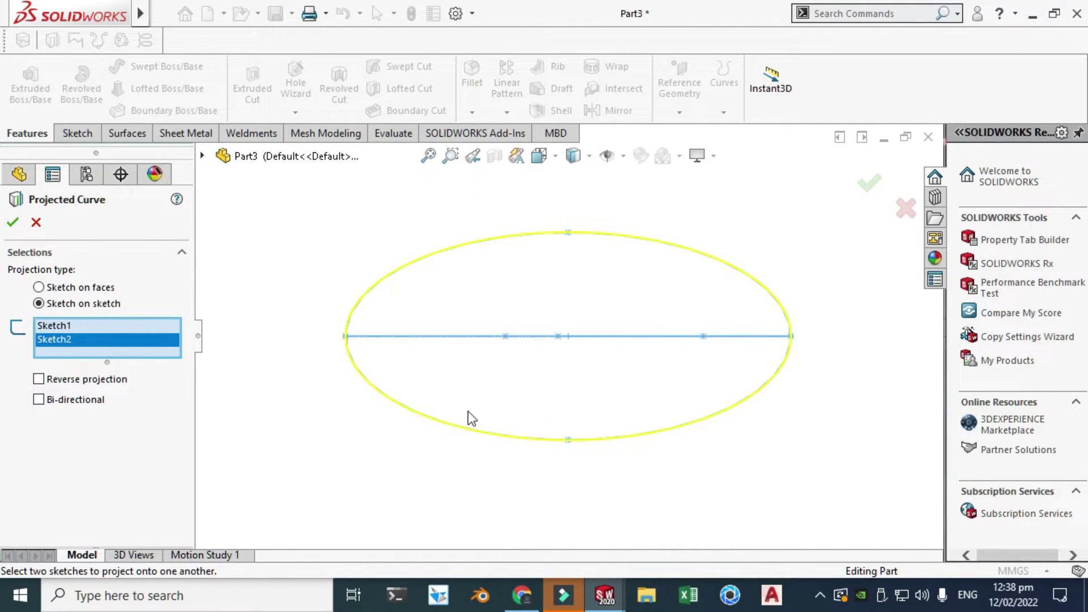
Step: Examine the projected curve preview from several oblique angles and from the back view
key(z)
right_click(417, 235)
mouse_move(590, 330)
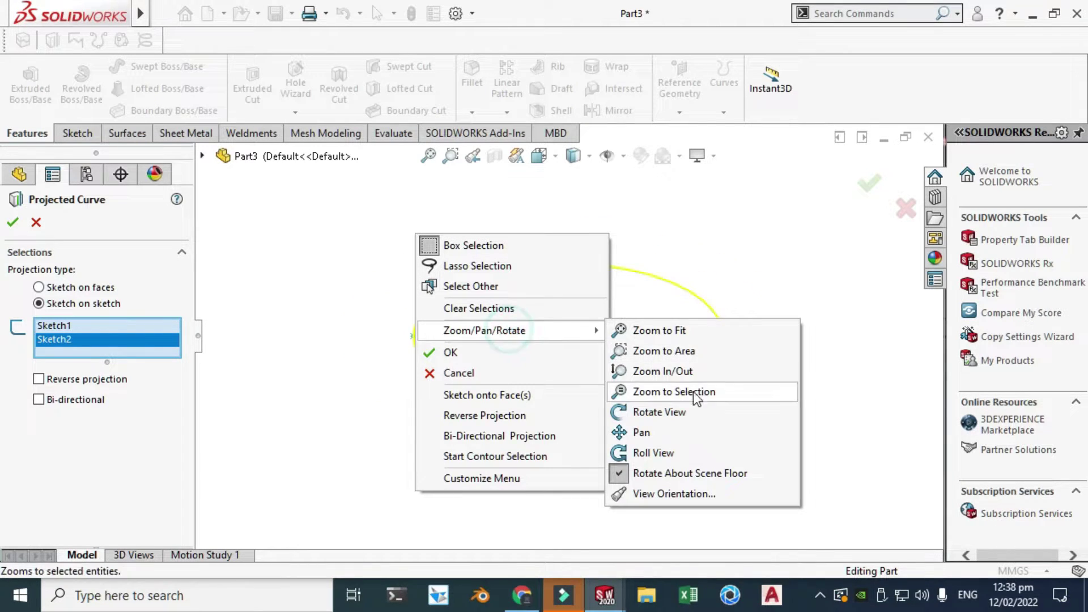
click(694, 410)
mouse_move(655, 386)
mouse_down()
mouse_move(530, 246)
mouse_move(537, 192)
mouse_move(561, 167)
mouse_move(575, 170)
mouse_move(545, 323)
mouse_move(504, 340)
mouse_move(550, 346)
mouse_move(559, 303)
mouse_move(574, 363)
mouse_up()
mouse_move(424, 368)
mouse_down()
mouse_move(488, 303)
mouse_move(588, 325)
mouse_move(629, 253)
mouse_up()
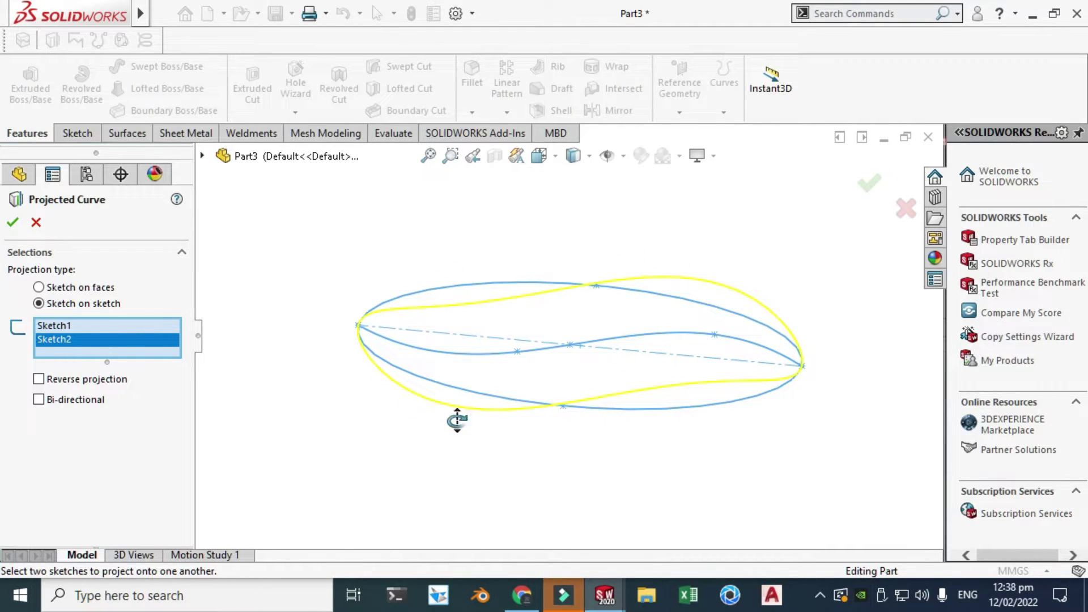
mouse_move(697, 375)
mouse_down()
mouse_move(636, 312)
mouse_move(582, 312)
mouse_up()
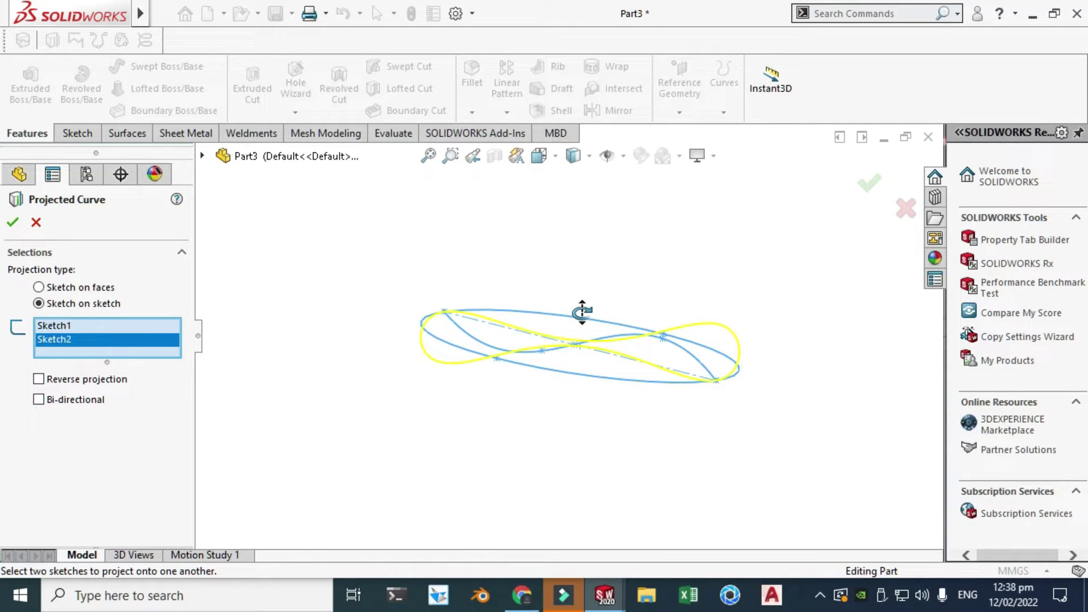
mouse_move(582, 312)
mouse_down()
mouse_move(551, 294)
mouse_move(582, 327)
mouse_up()
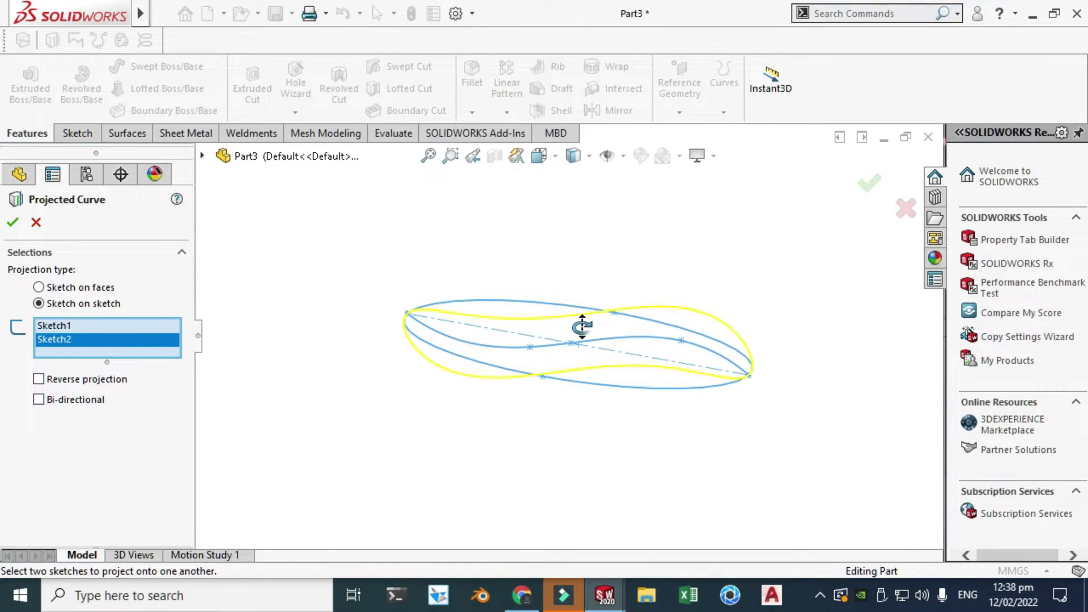
mouse_move(573, 257)
mouse_down()
mouse_move(546, 223)
mouse_move(543, 185)
mouse_move(561, 226)
mouse_move(546, 250)
mouse_up()
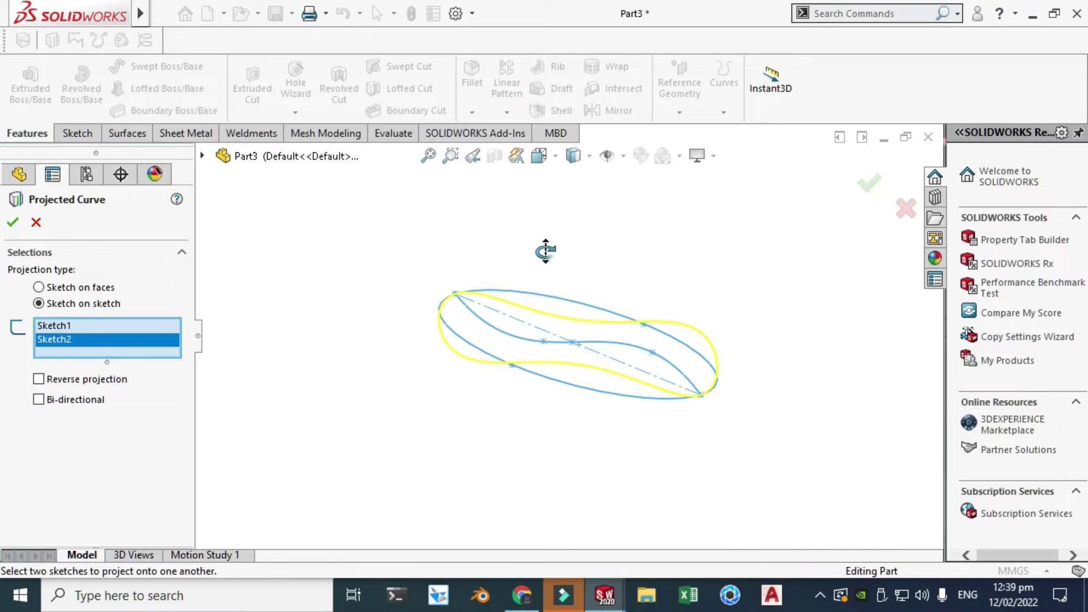
mouse_move(554, 367)
mouse_down()
mouse_move(556, 376)
mouse_move(546, 297)
mouse_move(563, 337)
mouse_move(605, 381)
mouse_move(582, 335)
mouse_up()
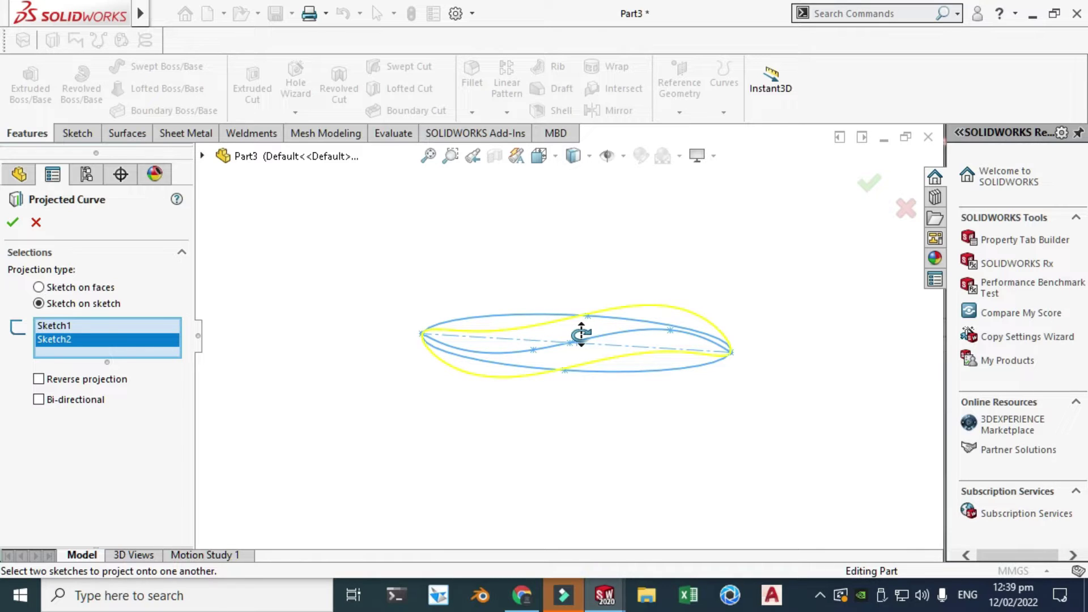
mouse_move(581, 334)
mouse_down()
mouse_move(583, 357)
mouse_move(578, 317)
mouse_up()
click(539, 156)
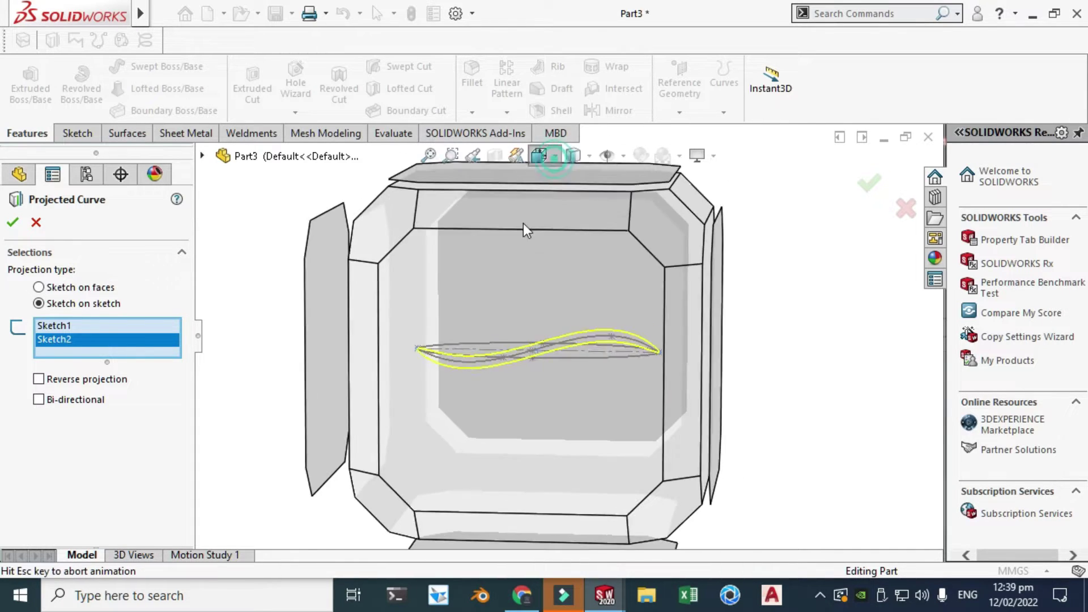
click(456, 402)
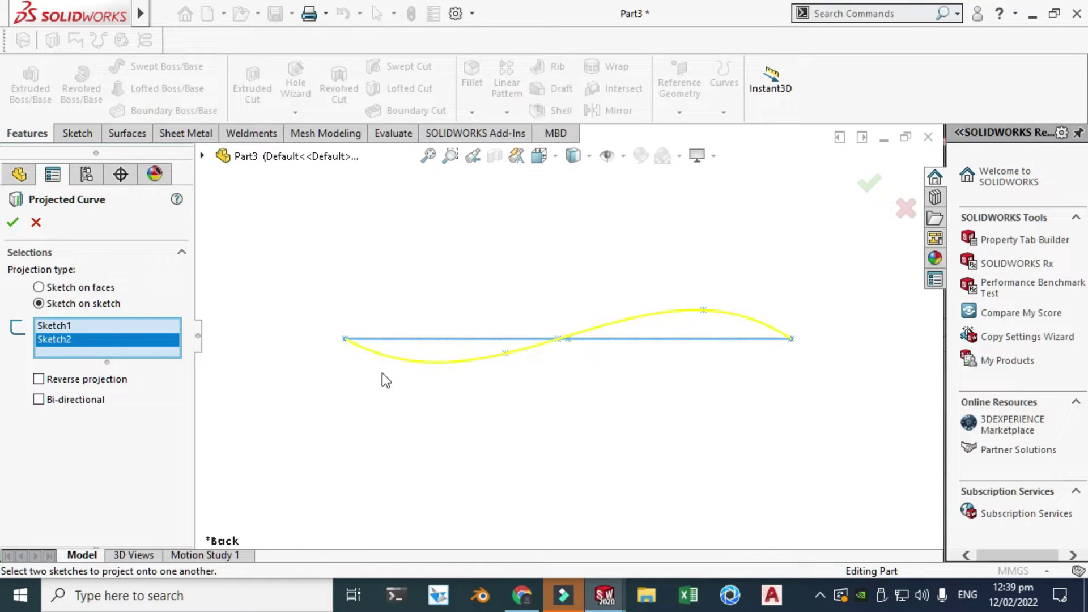
Step: Inspect the preview around both ends and accept the projected curve
right_click(688, 222)
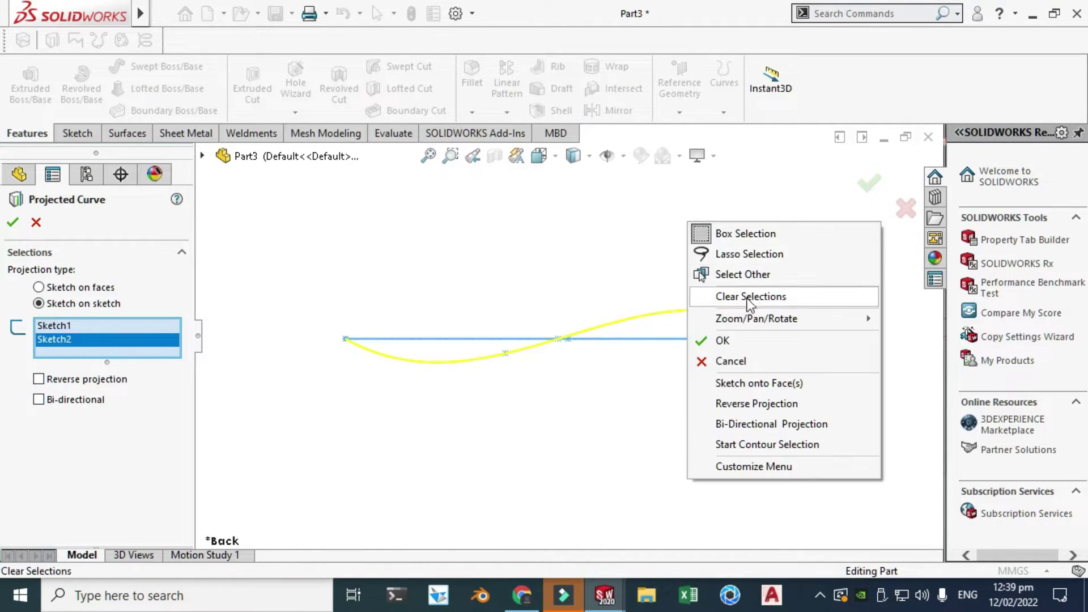
mouse_move(762, 316)
click(933, 401)
mouse_move(687, 295)
mouse_down()
mouse_move(690, 391)
mouse_move(561, 306)
mouse_up()
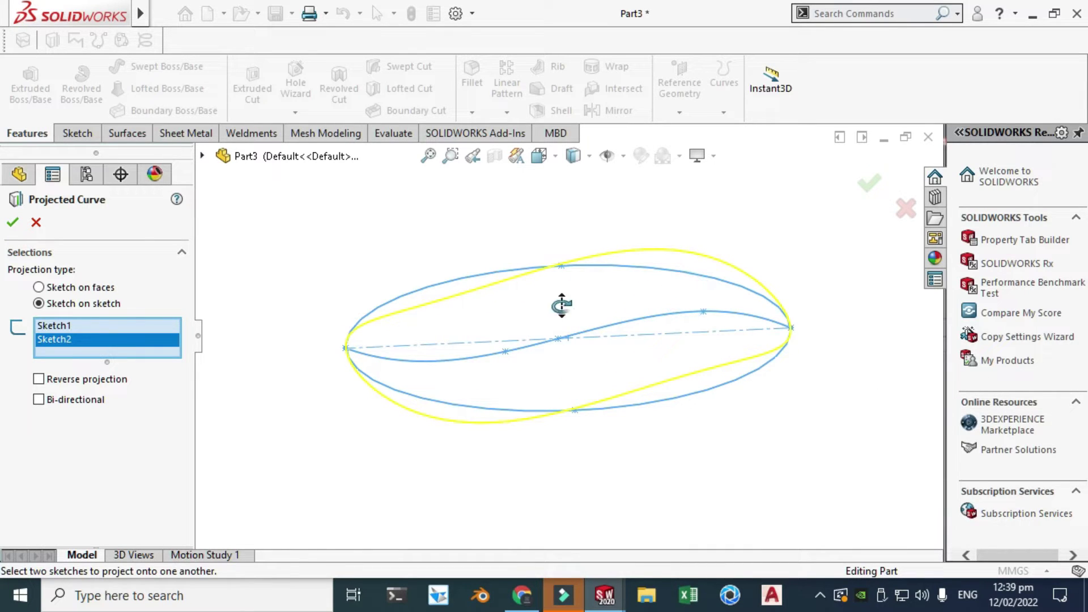
mouse_move(600, 368)
mouse_down()
mouse_move(588, 304)
mouse_move(767, 355)
mouse_up()
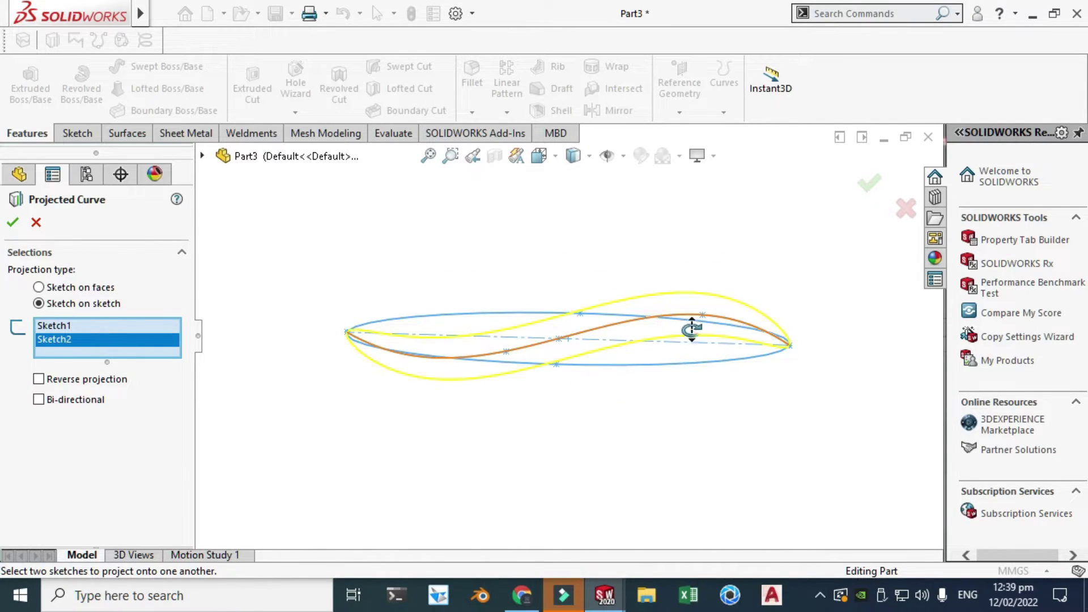
drag(519, 261, 511, 320)
mouse_move(568, 411)
mouse_down()
mouse_move(539, 308)
mouse_move(536, 356)
mouse_up()
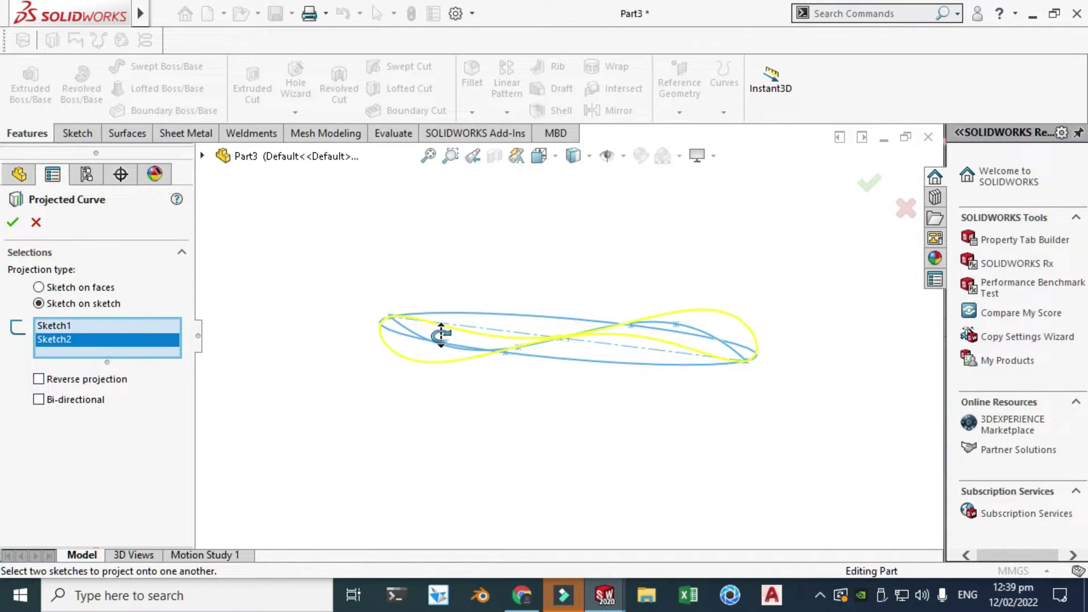
drag(533, 318, 575, 253)
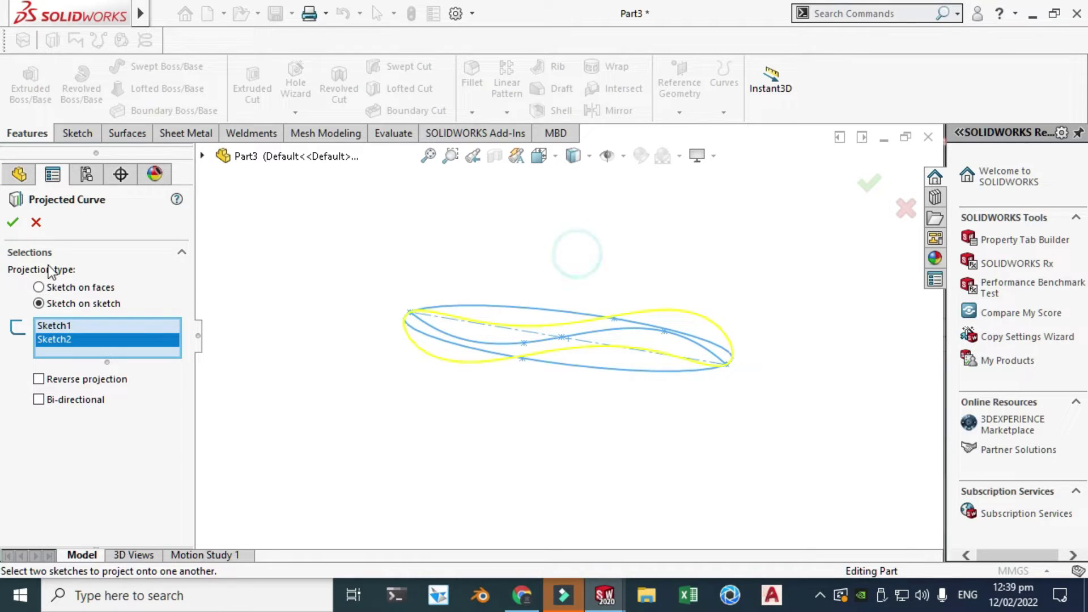
click(13, 222)
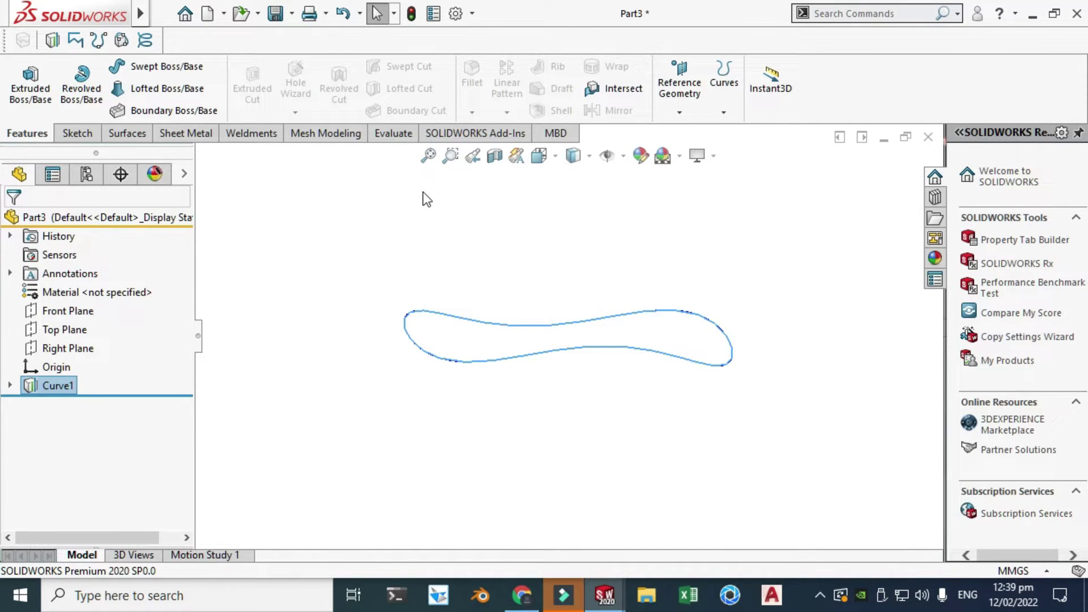
Step: Create a Filled Surface bounded by the closed projected curve, using the Contact edge setting
click(141, 137)
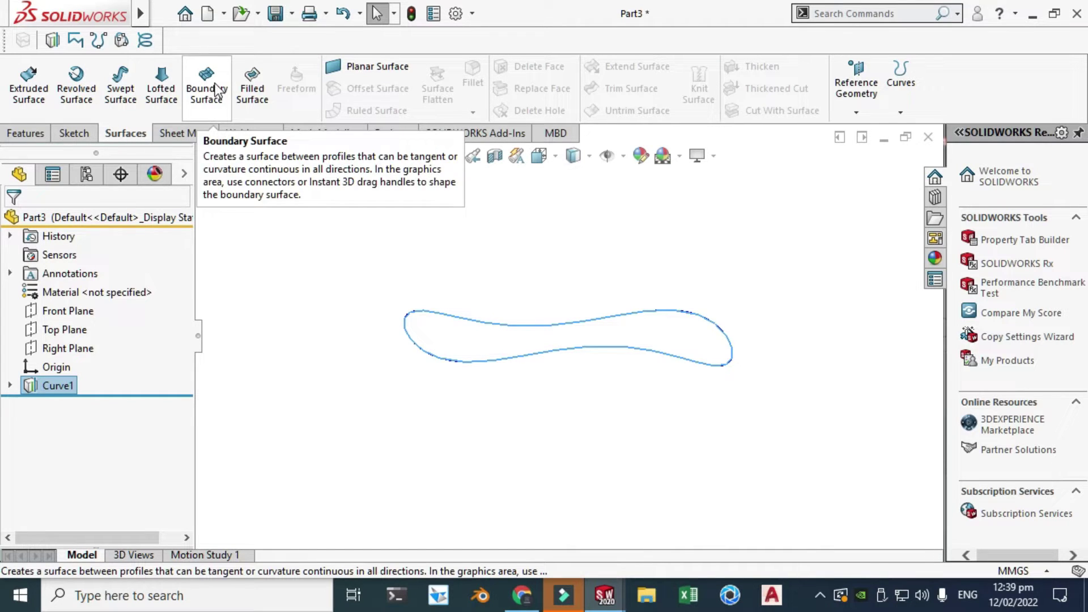
click(256, 92)
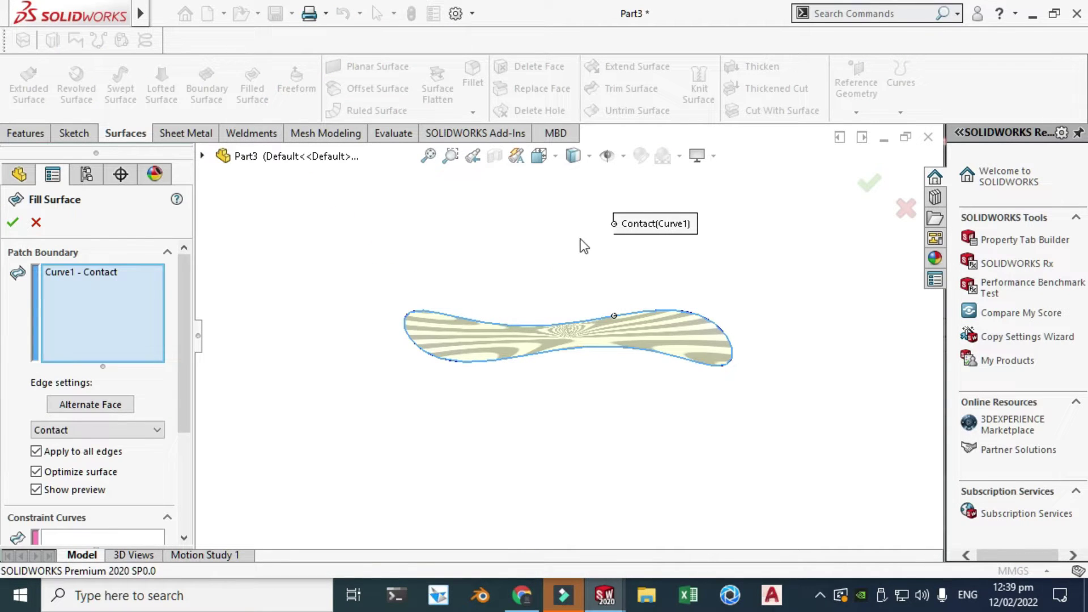
right_click(575, 221)
mouse_move(634, 316)
click(833, 399)
drag(617, 363, 640, 365)
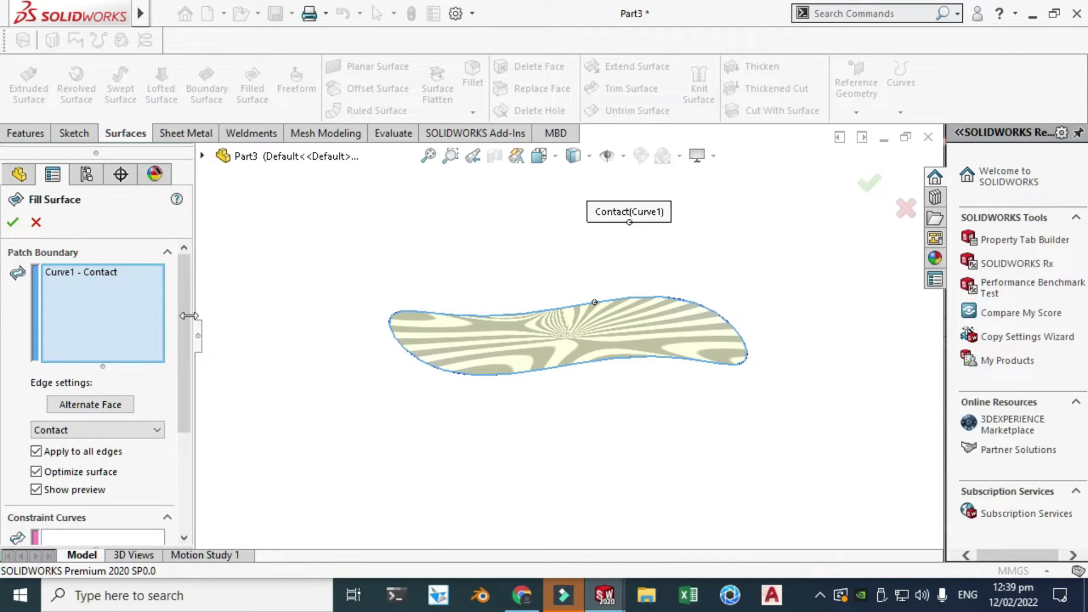
click(13, 224)
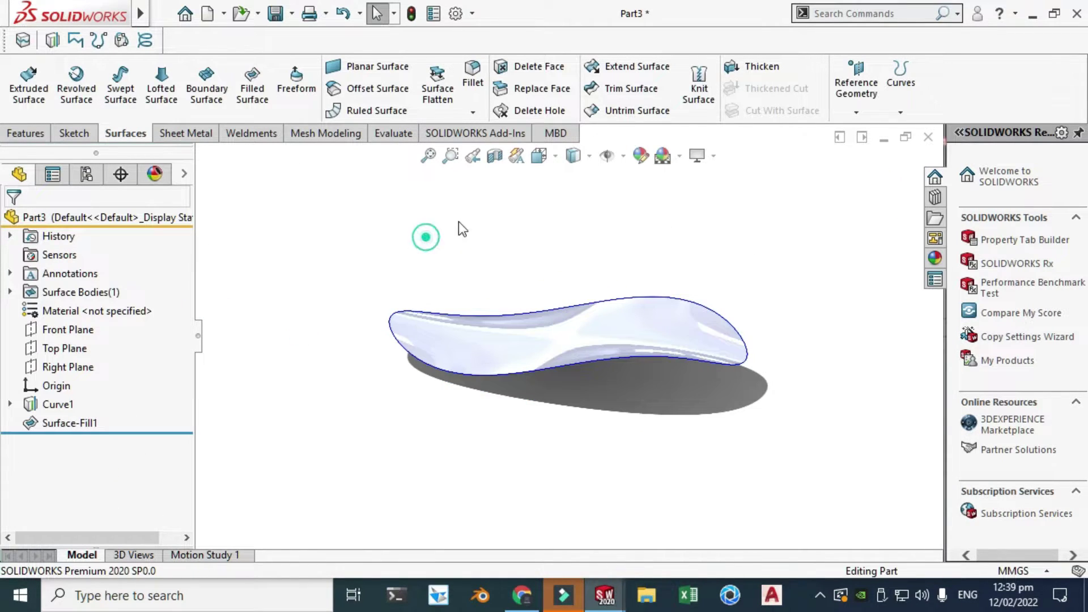
Step: Hide the projected curve around the filled surface
right_click(485, 211)
click(545, 286)
drag(545, 297, 552, 340)
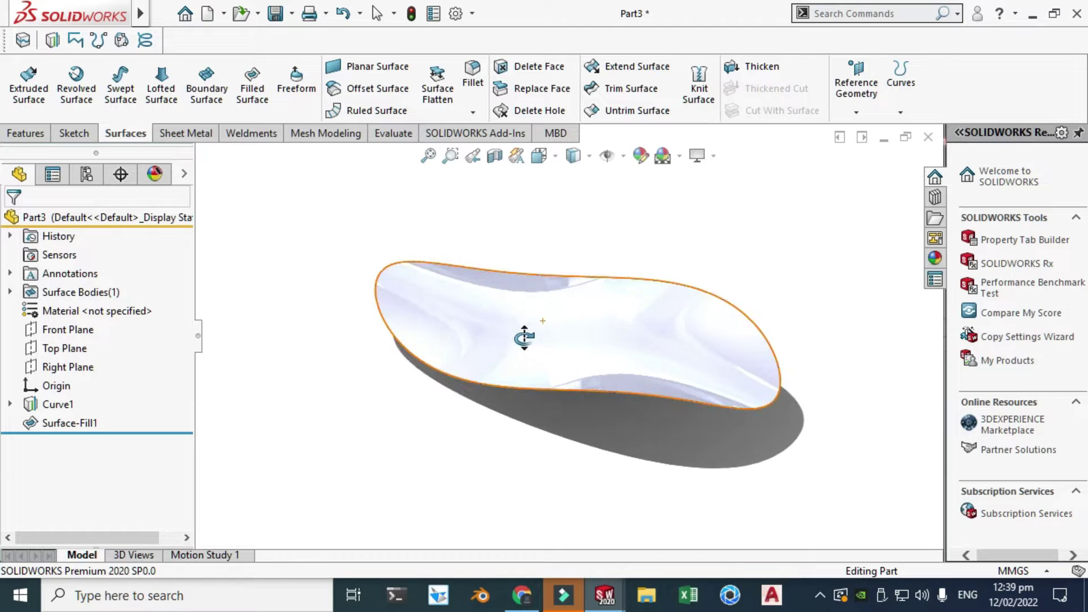
click(452, 387)
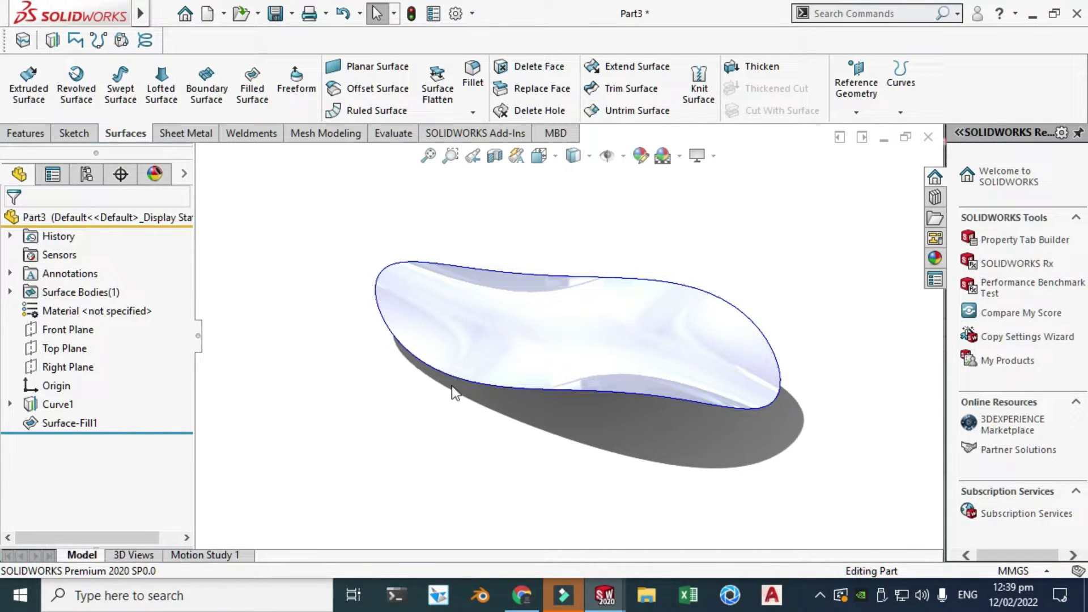
click(64, 405)
click(80, 384)
click(285, 352)
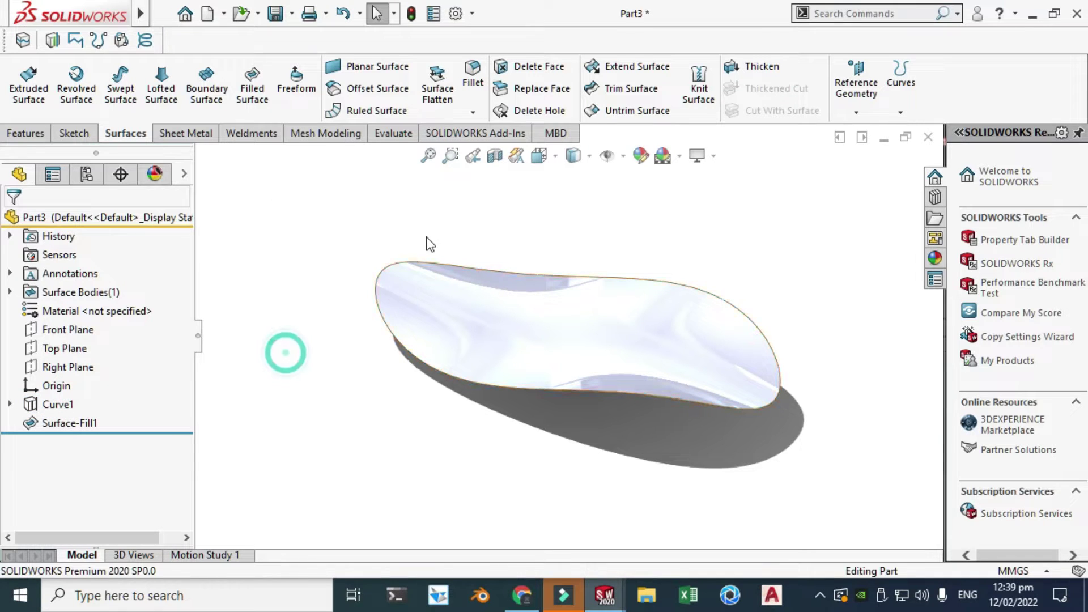
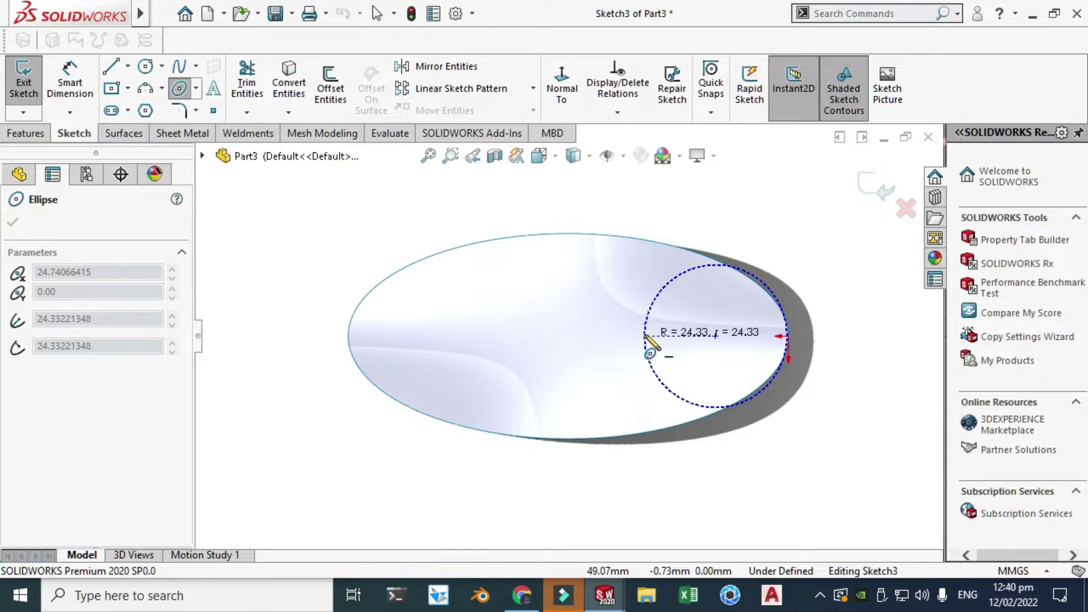
click(643, 337)
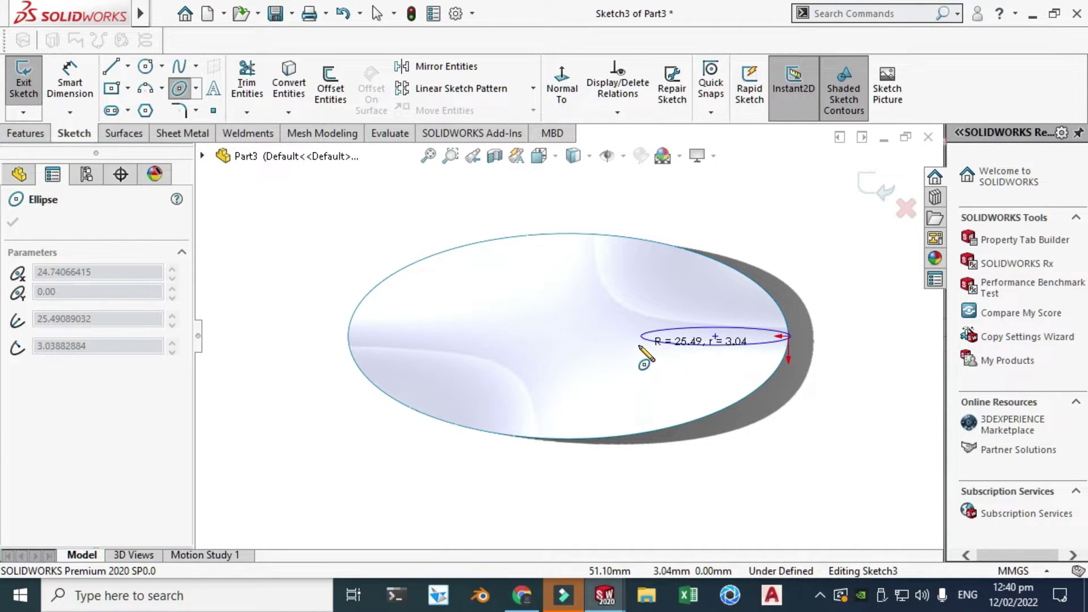
key(Escape)
scroll(632, 307, down, 2)
Step: Sketch a wide ellipse over one end of the filled surface, its centre about 49.5 mm from the surface's end vertex
click(196, 88)
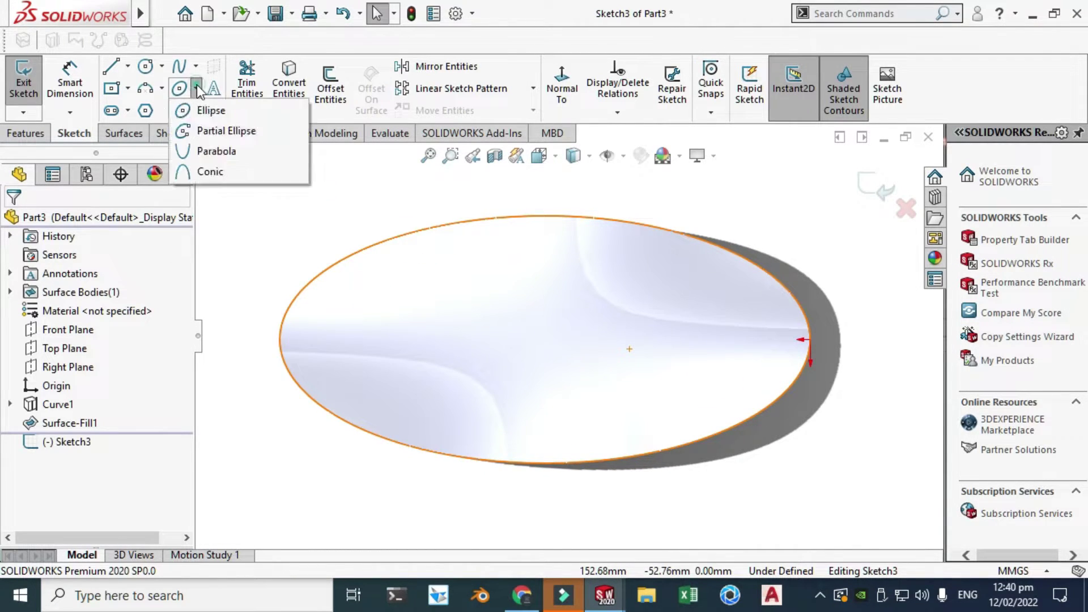
click(208, 110)
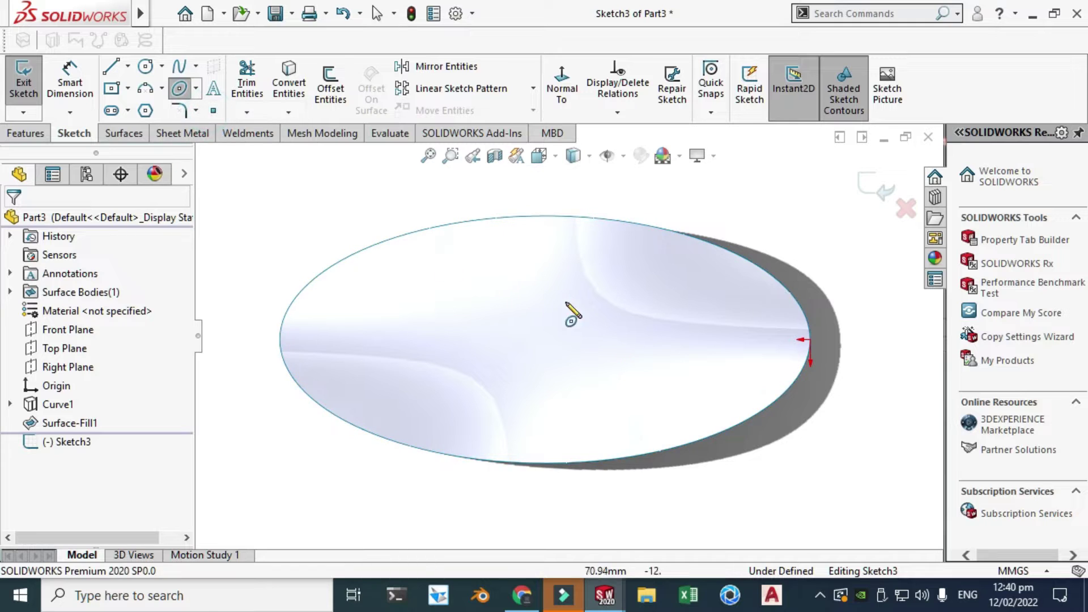
click(635, 334)
click(713, 334)
click(709, 376)
key(Escape)
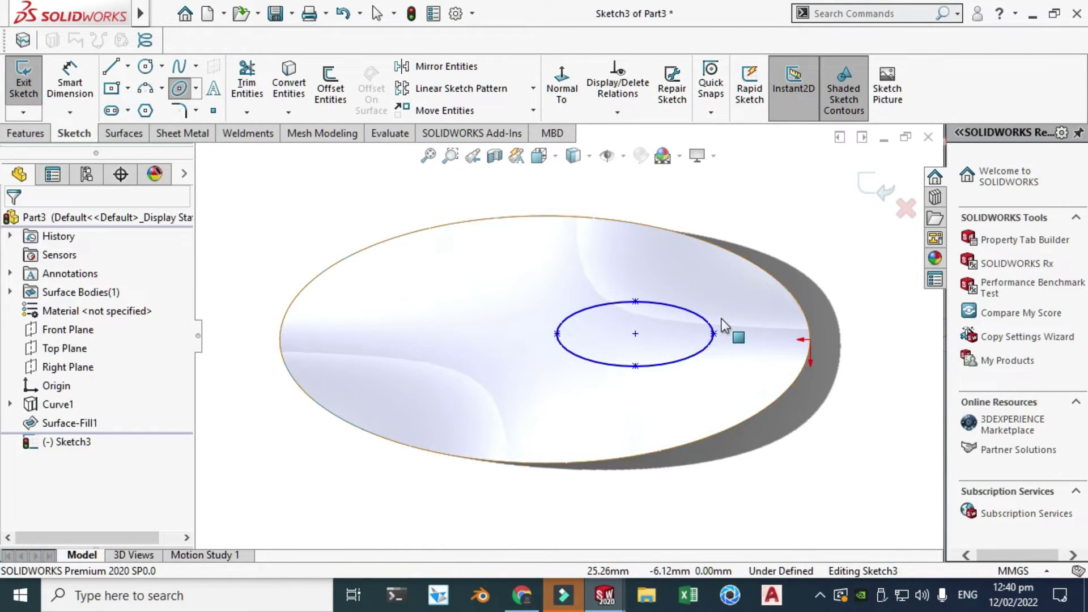
Step: Add a Horizontal relation between the new ellipse's centre and the surface's nearby end vertex
click(636, 334)
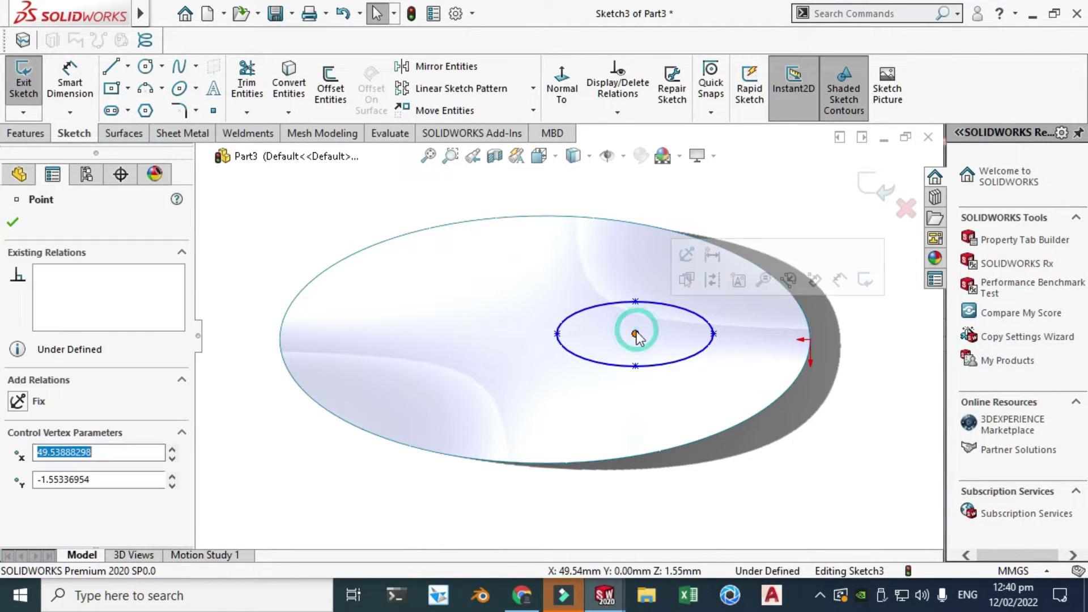
ctrl+click(811, 339)
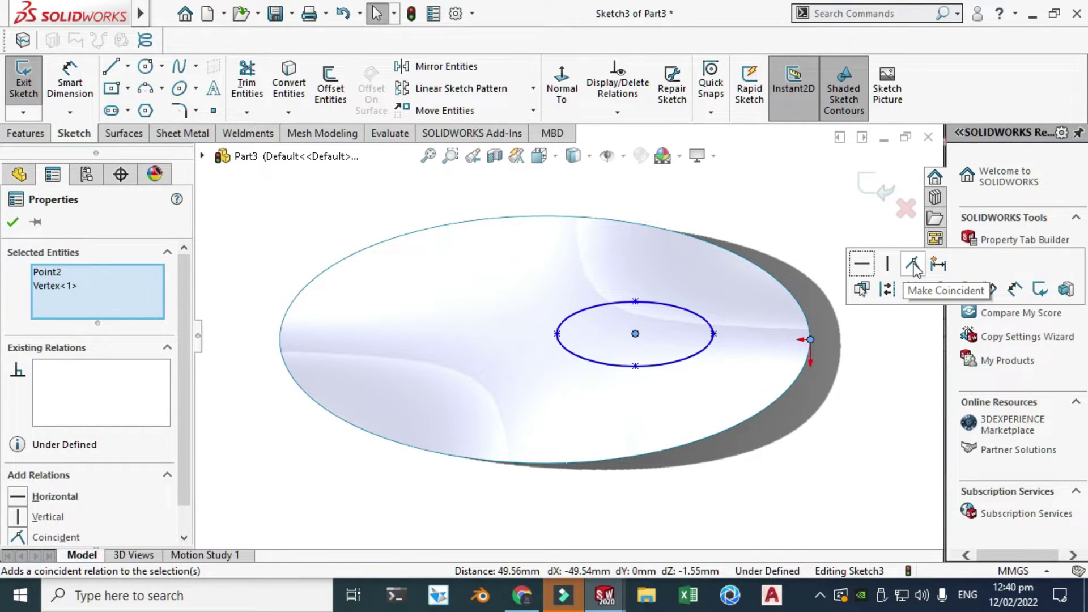
click(855, 267)
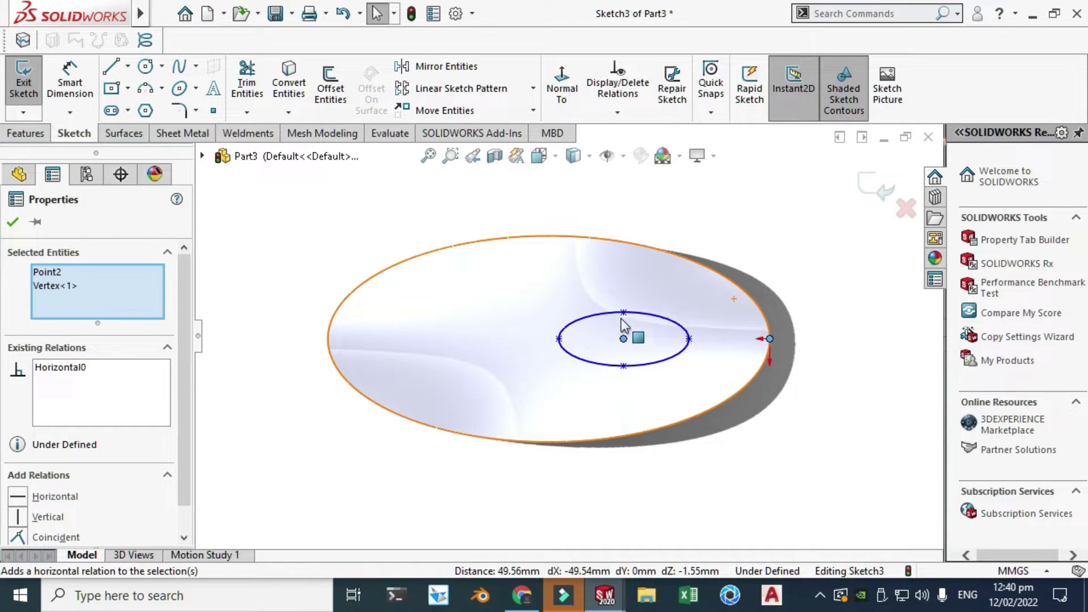
Step: Dimension the distance between the ellipse's centre and the surface's end vertex to 30 mm
click(70, 94)
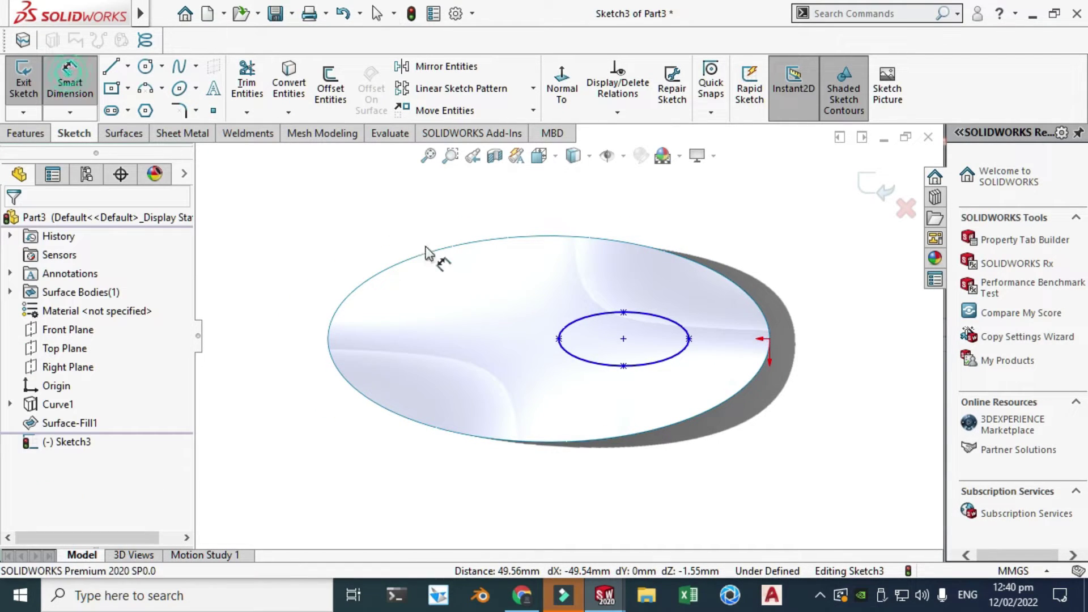
click(623, 339)
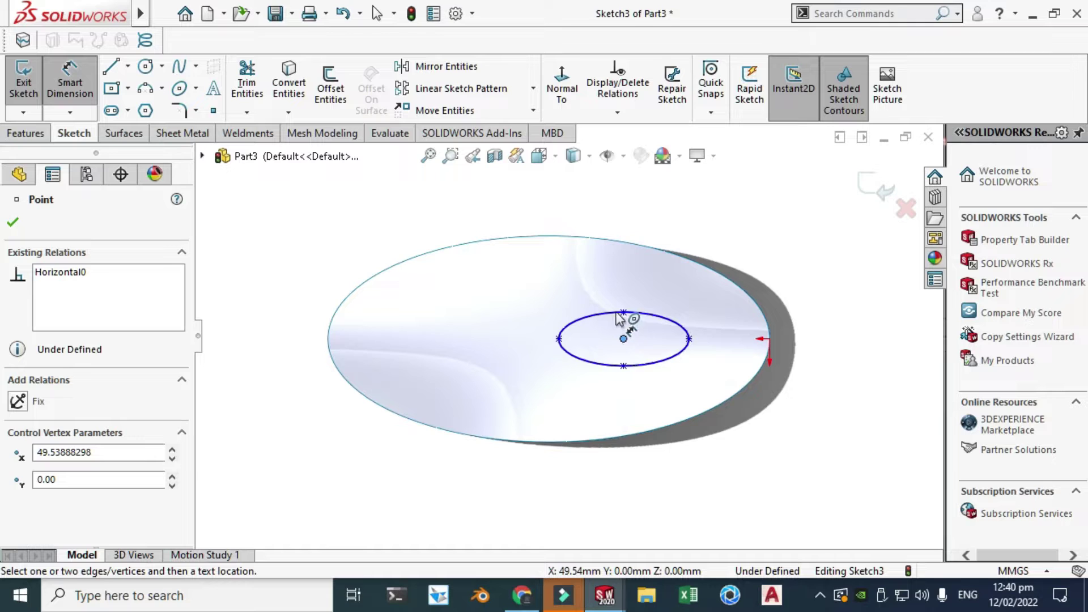
click(769, 340)
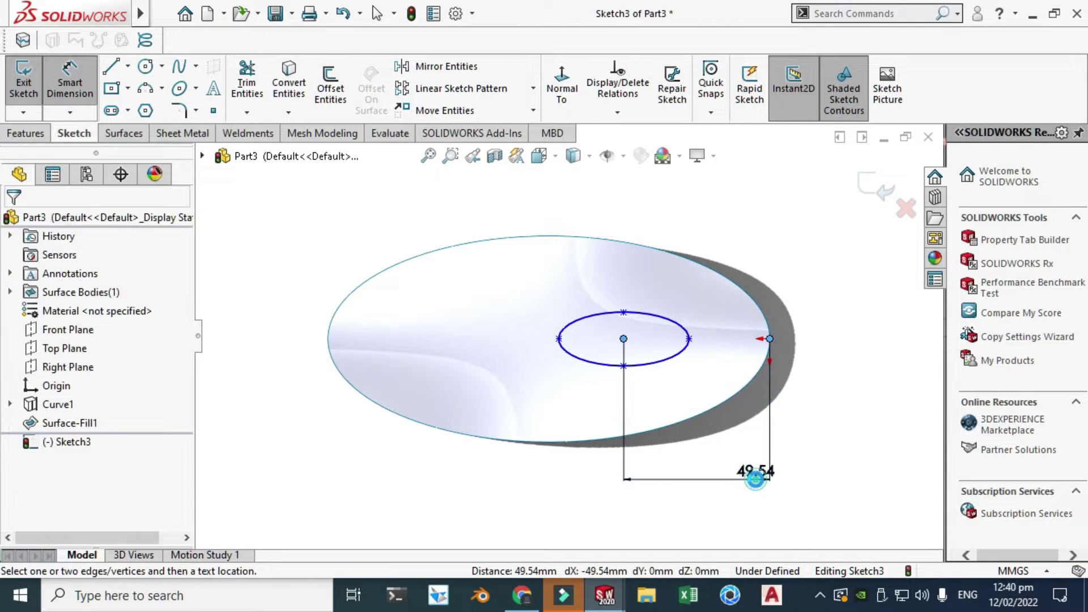
click(757, 479)
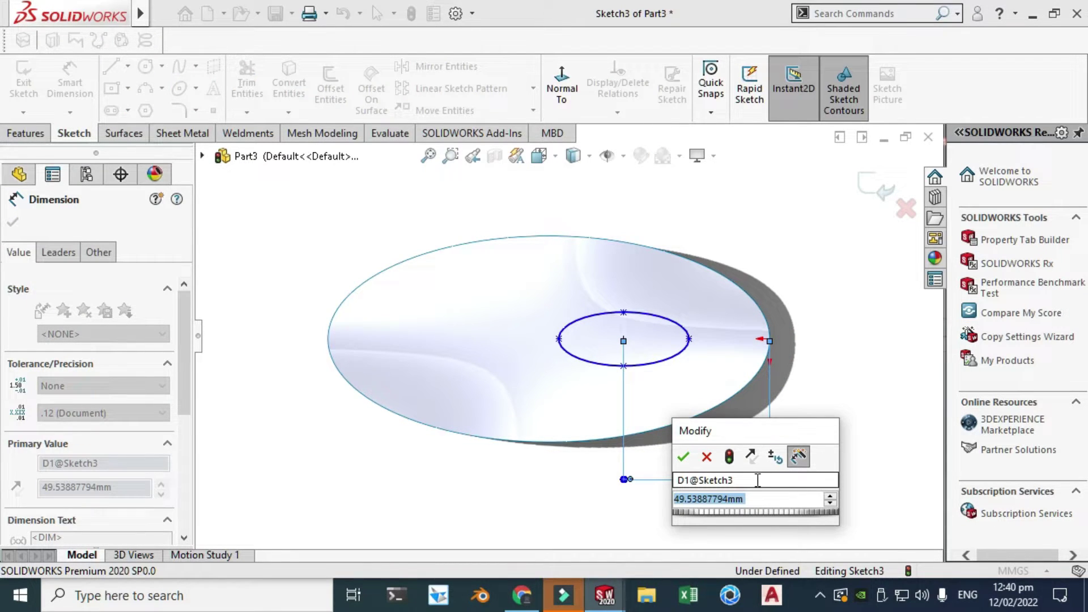
text(25)
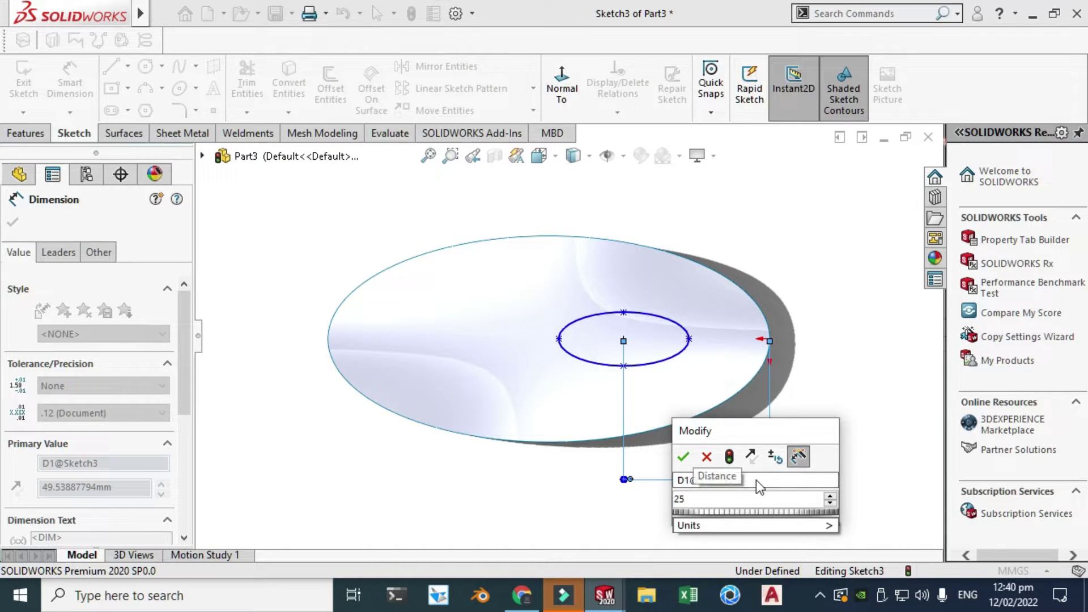
key(BackSpace)
key(BackSpace)
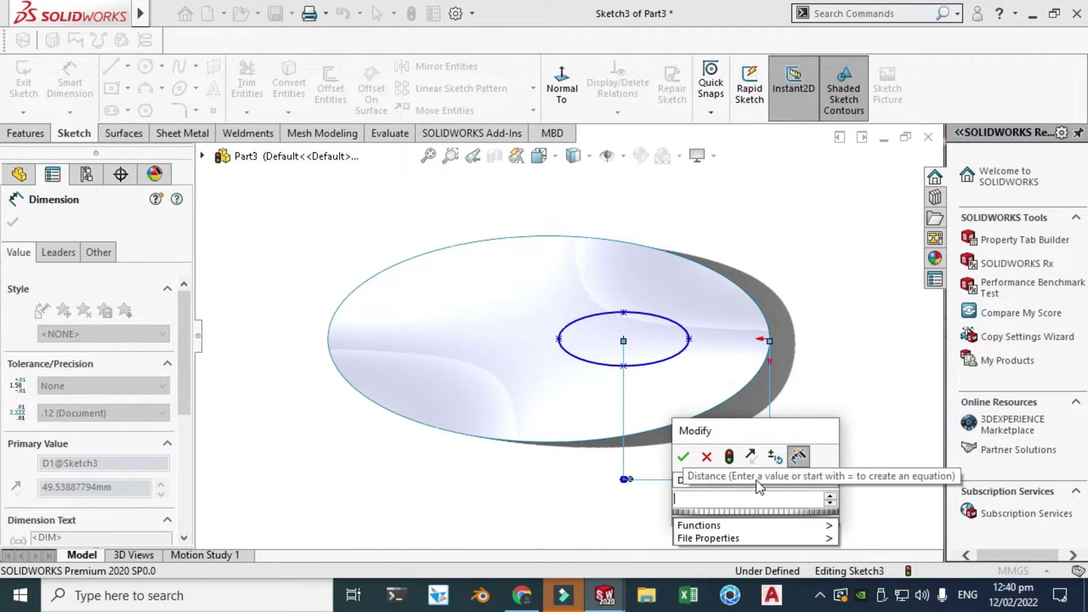
text(30)
key(Return)
key(Escape)
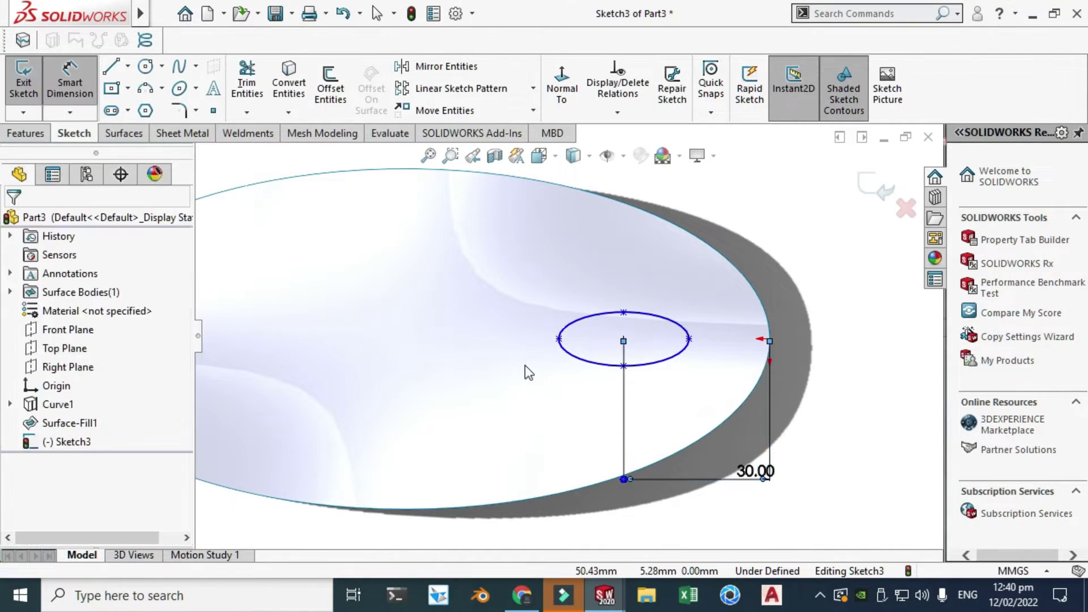
Step: Dimension the small ellipse's major axis between its two outer points to 30 mm
click(79, 79)
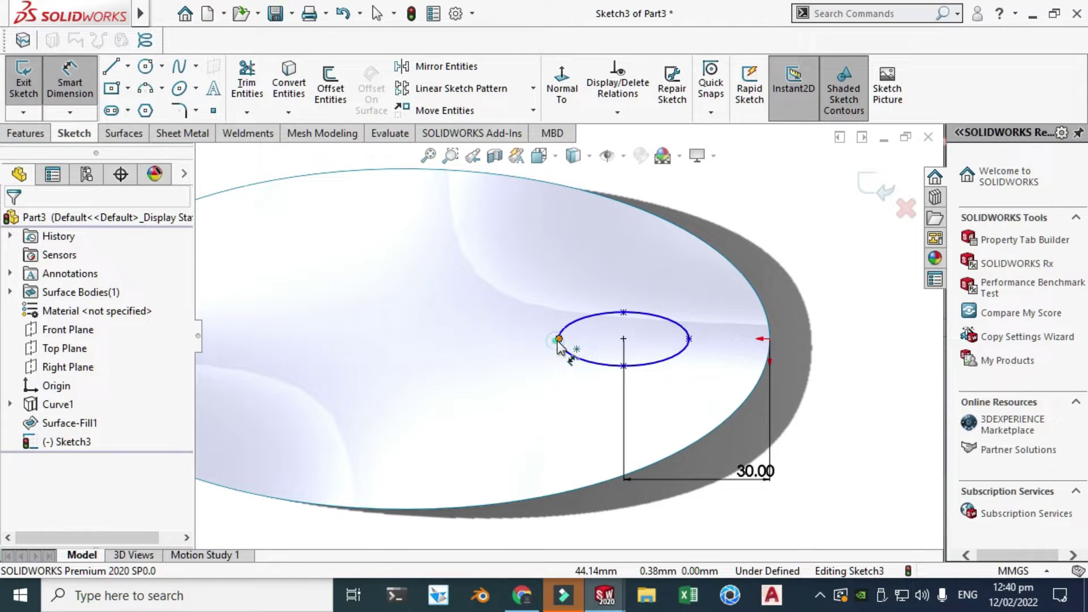
click(559, 339)
click(688, 339)
click(683, 395)
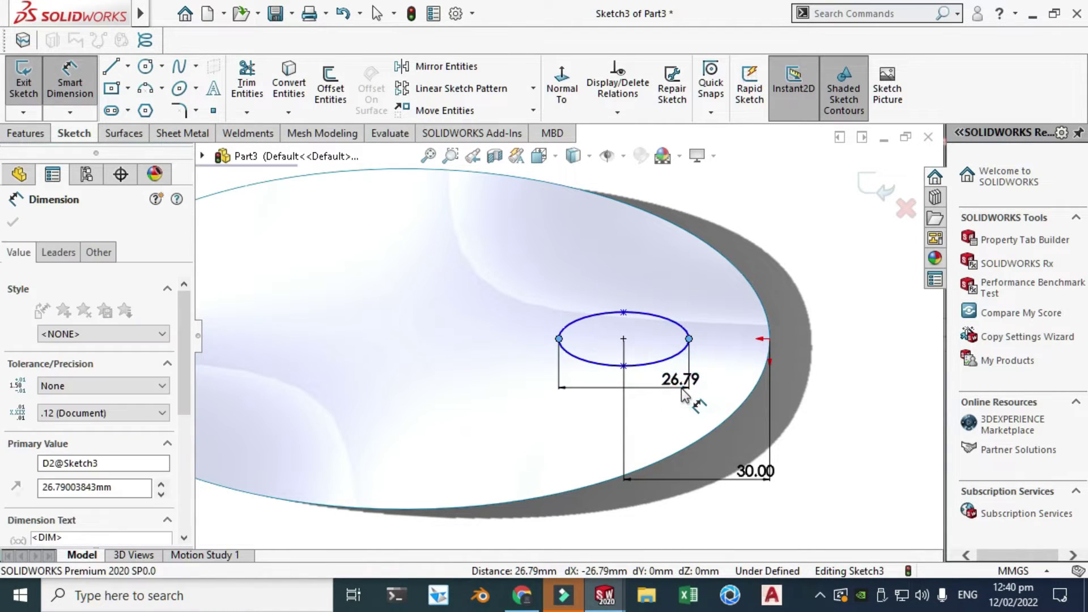
text(30)
key(Return)
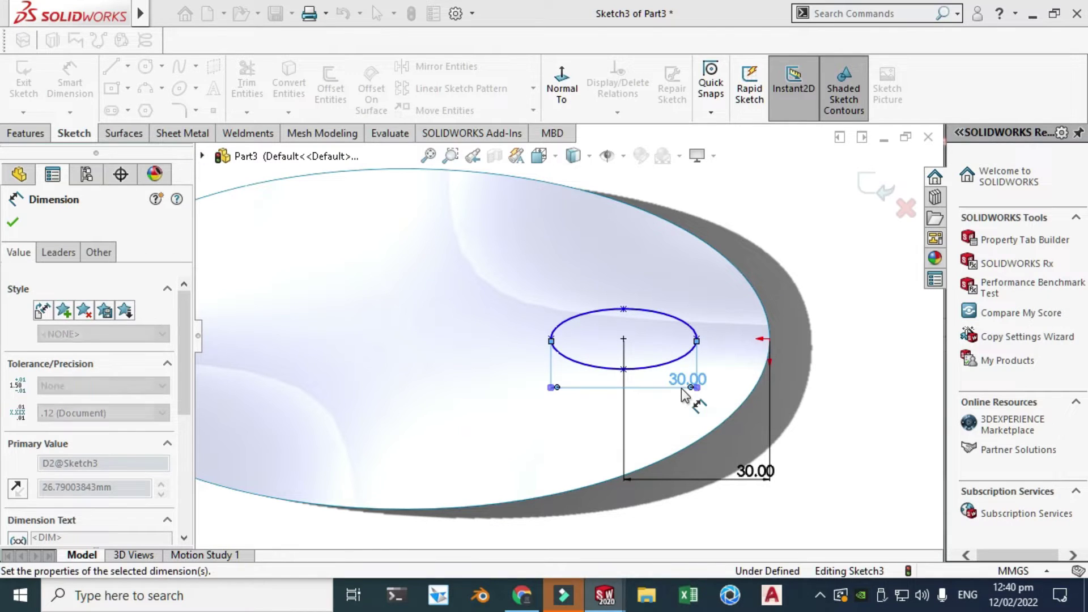
key(Escape)
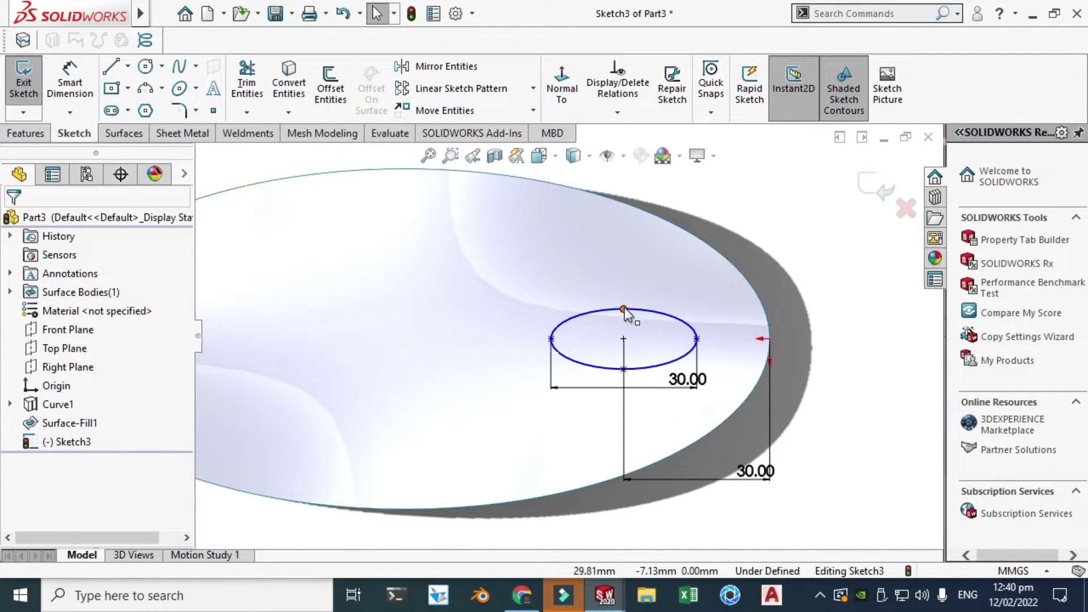
Step: Widen the small ellipse across its minor axis and dimension that axis to 15 mm
mouse_move(623, 310)
mouse_down()
mouse_move(621, 284)
mouse_move(623, 296)
mouse_up()
key(d)
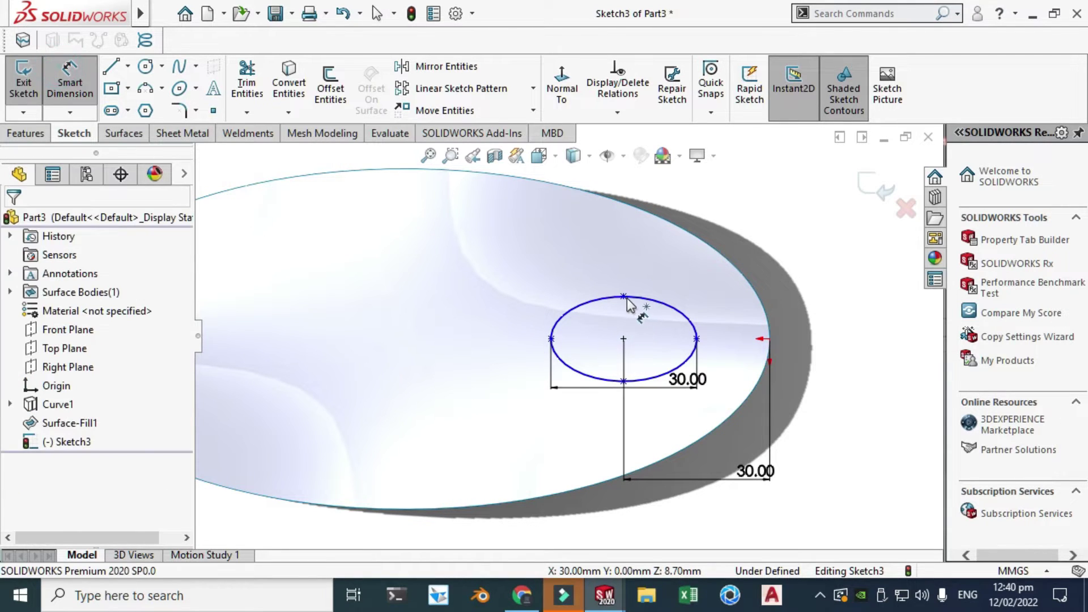
click(623, 296)
click(624, 381)
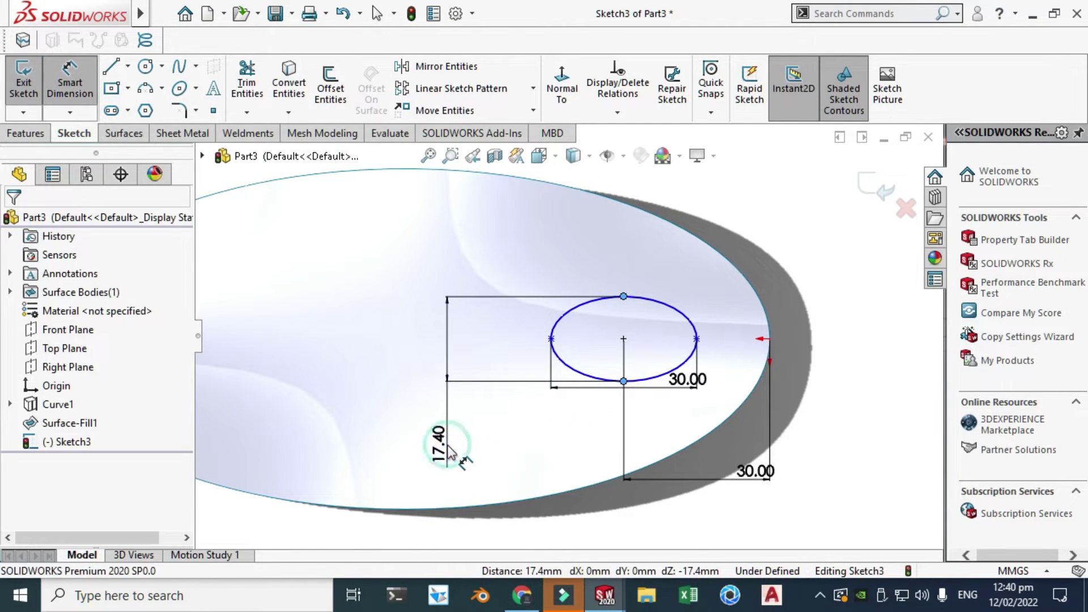
click(447, 446)
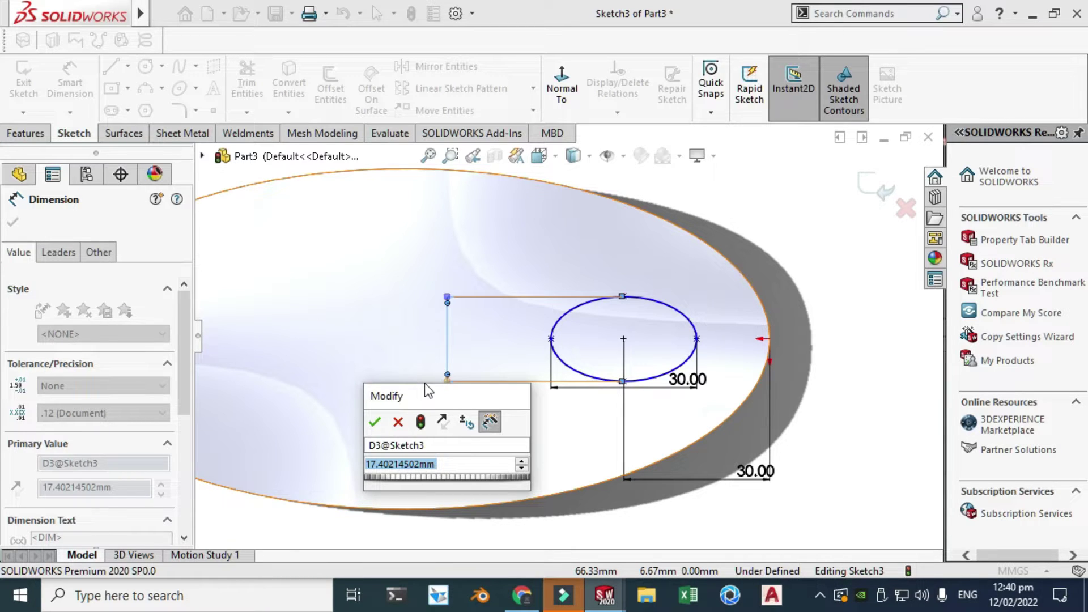
text(17)
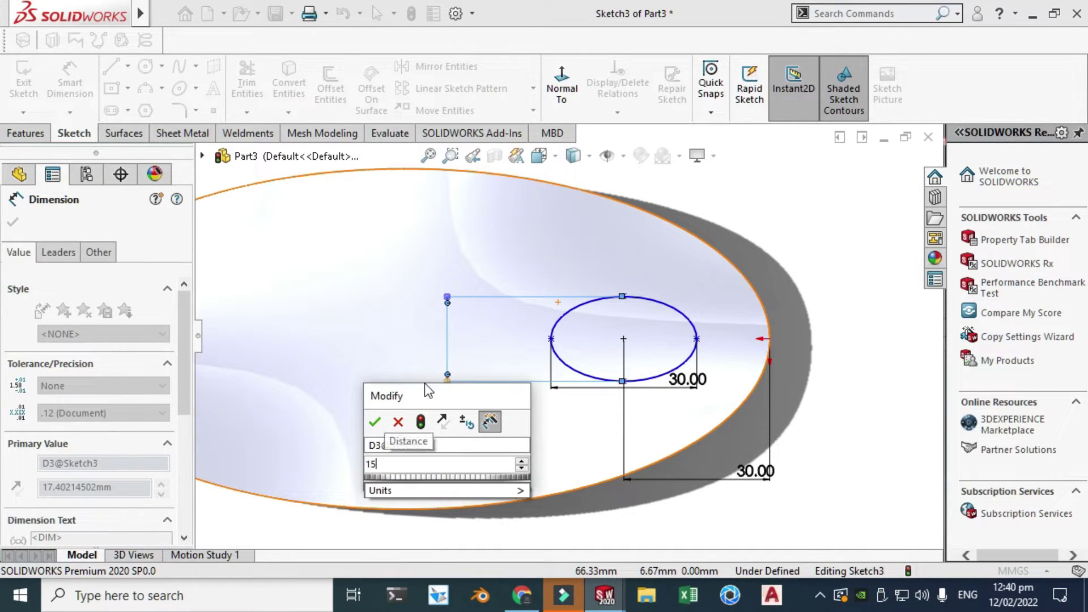
key(Escape)
key(Escape)
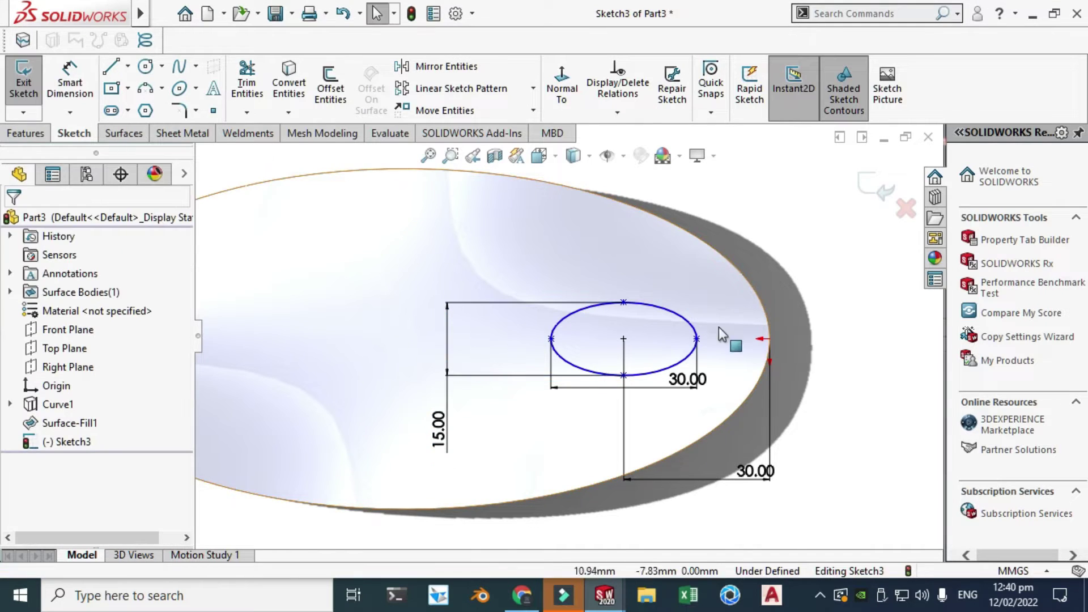
Step: Fully define the ellipse with a Horizontal relation between its major-axis endpoint and the surface's end vertex, and exit the sketch
click(624, 302)
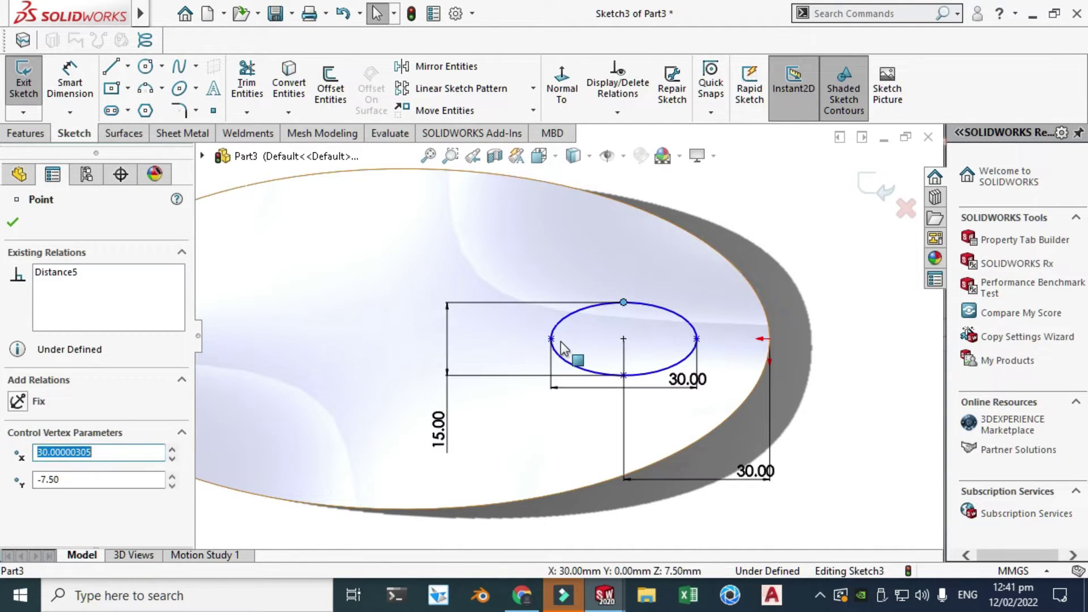
key(Escape)
mouse_move(551, 339)
mouse_down()
mouse_move(566, 313)
mouse_move(557, 311)
mouse_up()
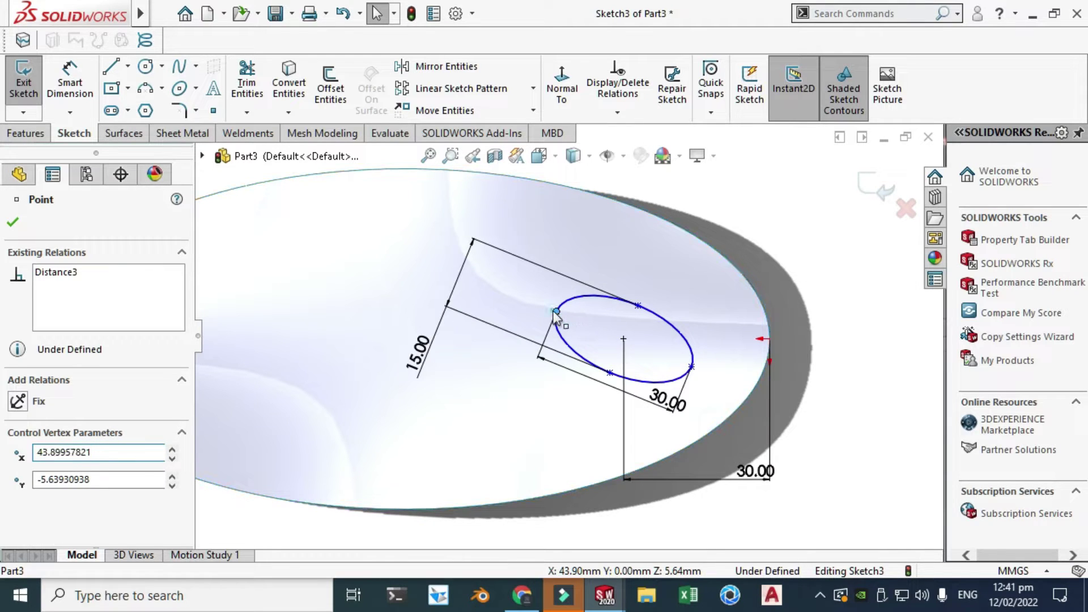
ctrl+click(769, 338)
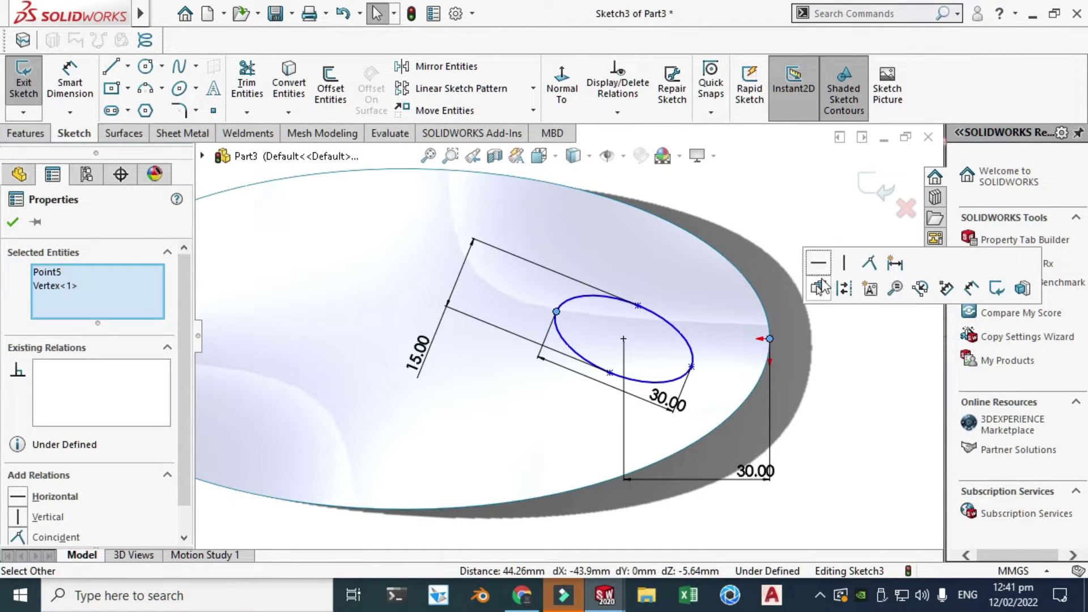
click(818, 263)
key(Escape)
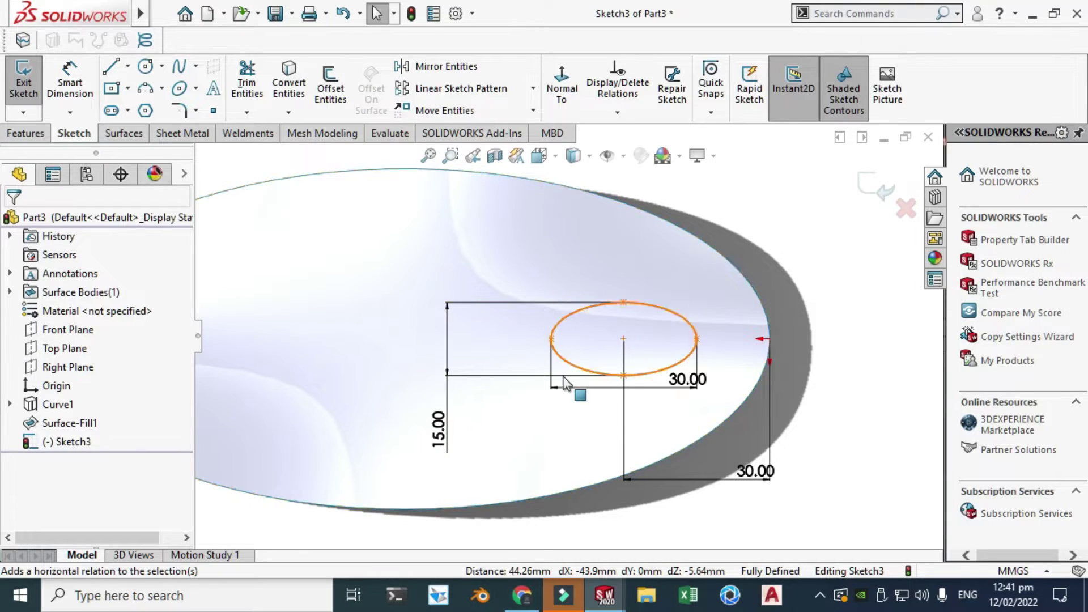
scroll(623, 391, up, 2)
click(875, 191)
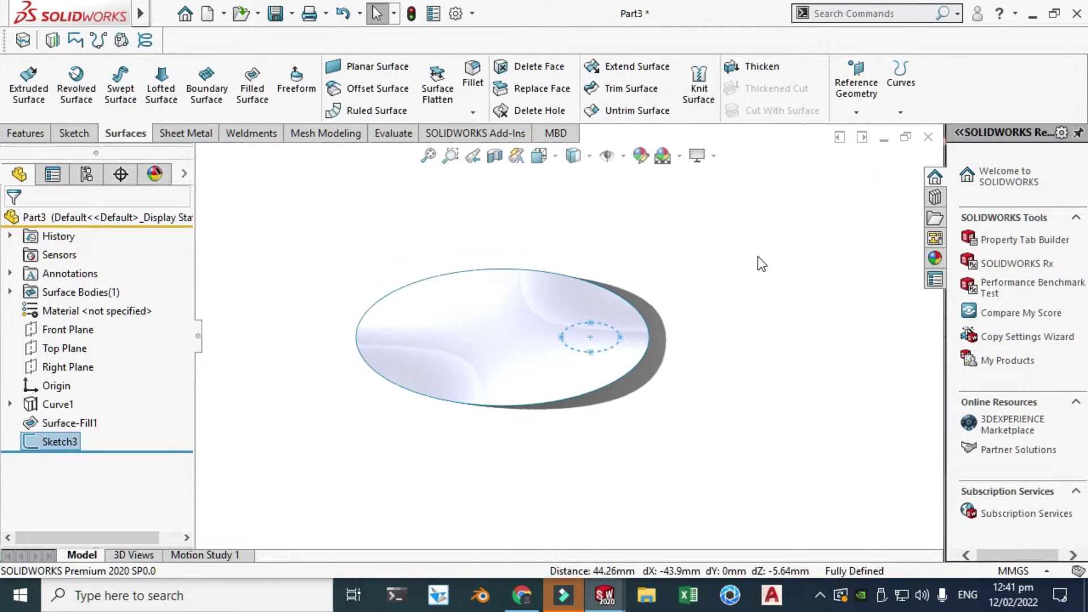
Step: Trim the filled surface with the small ellipse sketch, removing the region inside the ellipse
right_click(722, 237)
click(761, 311)
drag(626, 340, 563, 371)
key(Escape)
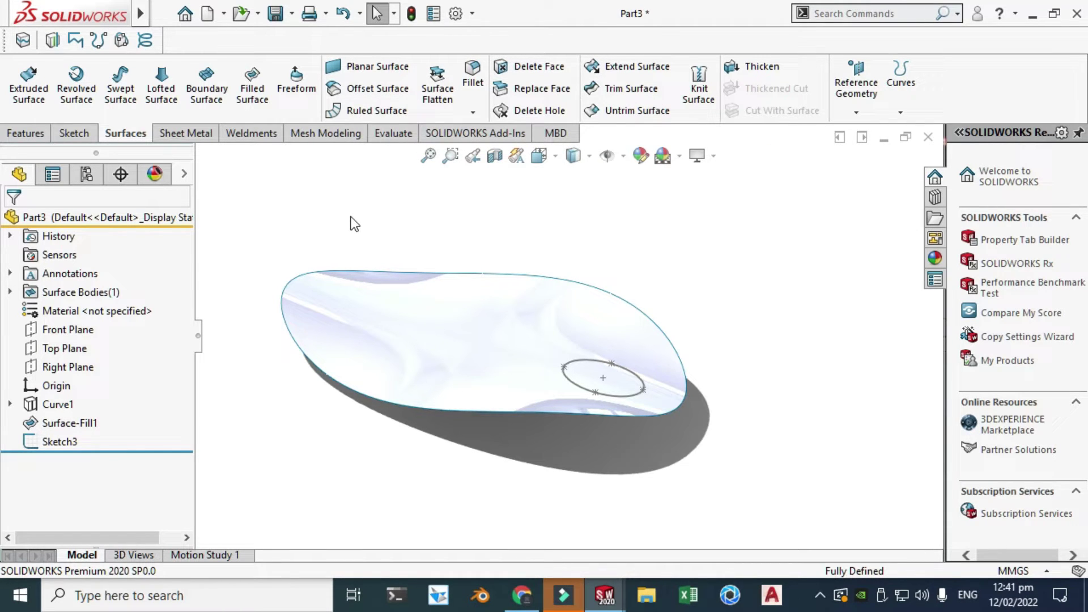
click(623, 88)
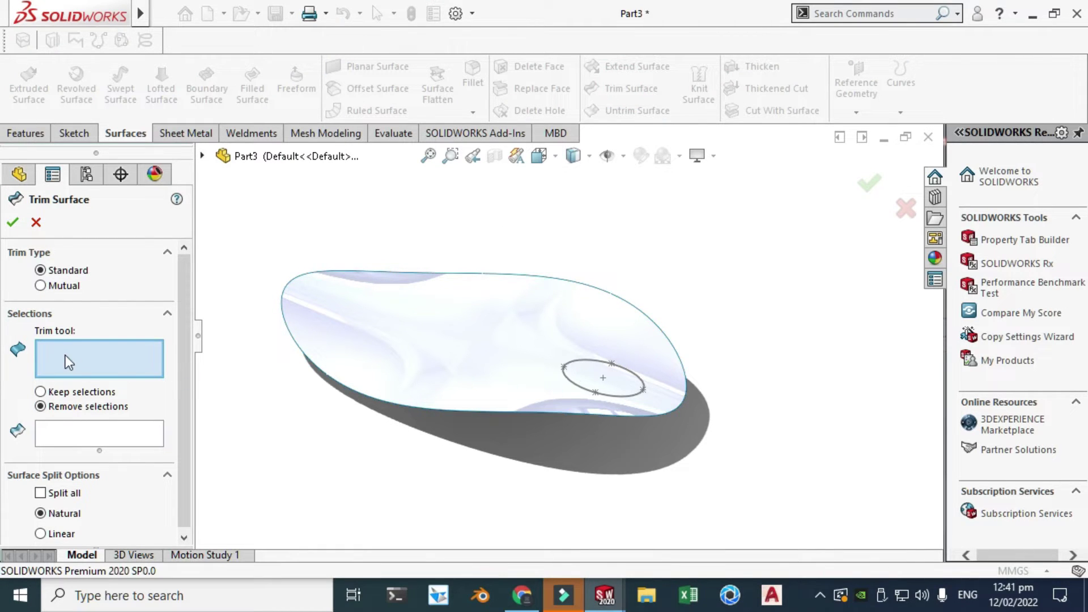
click(575, 366)
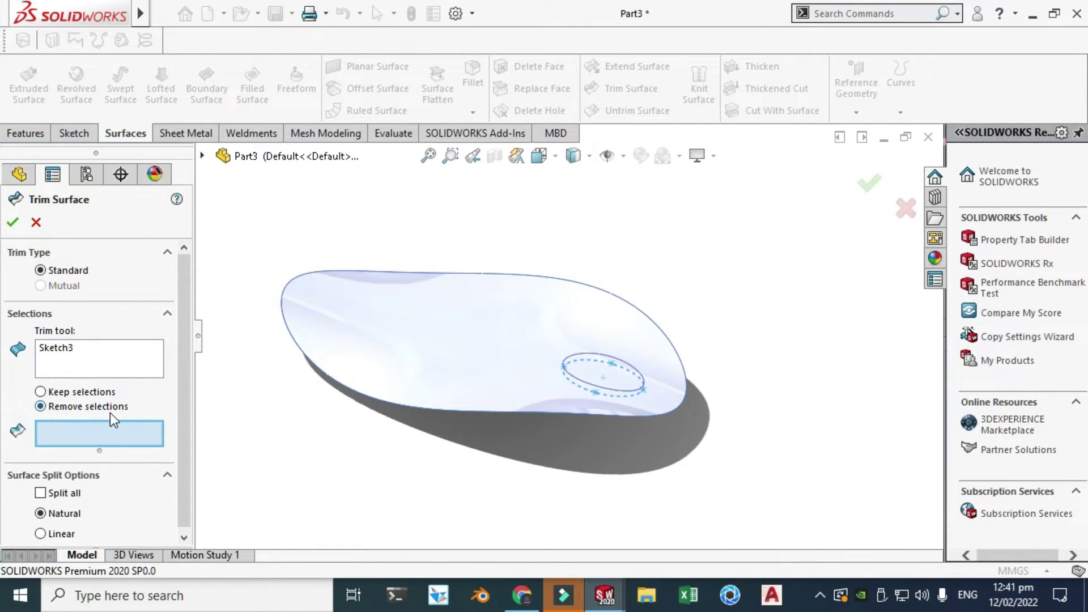
click(601, 374)
click(12, 222)
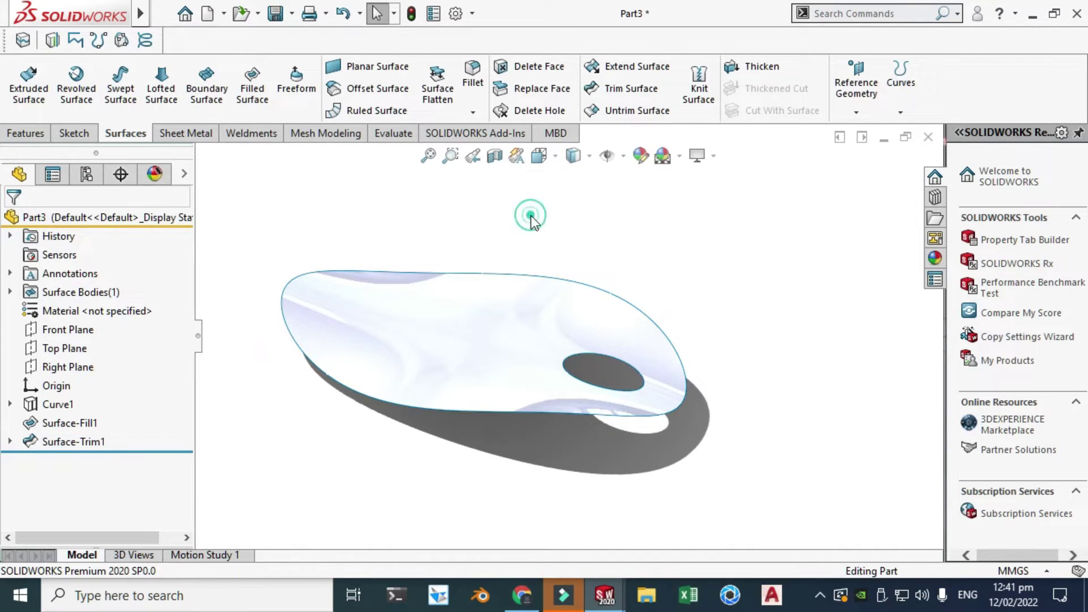
Step: Set up a Thicken of the trimmed surface, using the back view to place the added thickness on its upper side
right_click(710, 279)
click(763, 346)
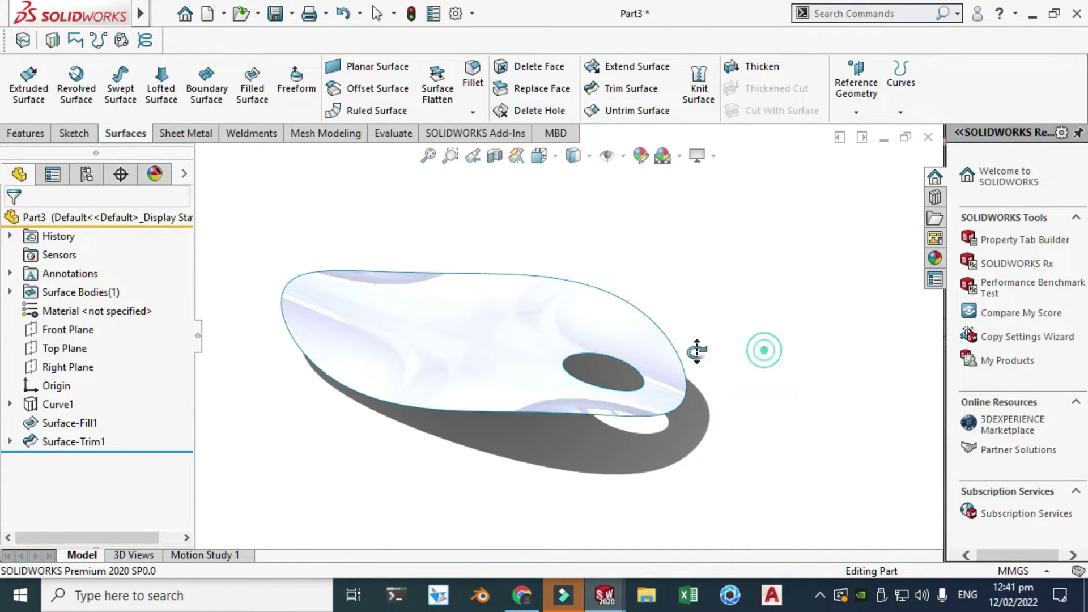
drag(614, 333, 491, 306)
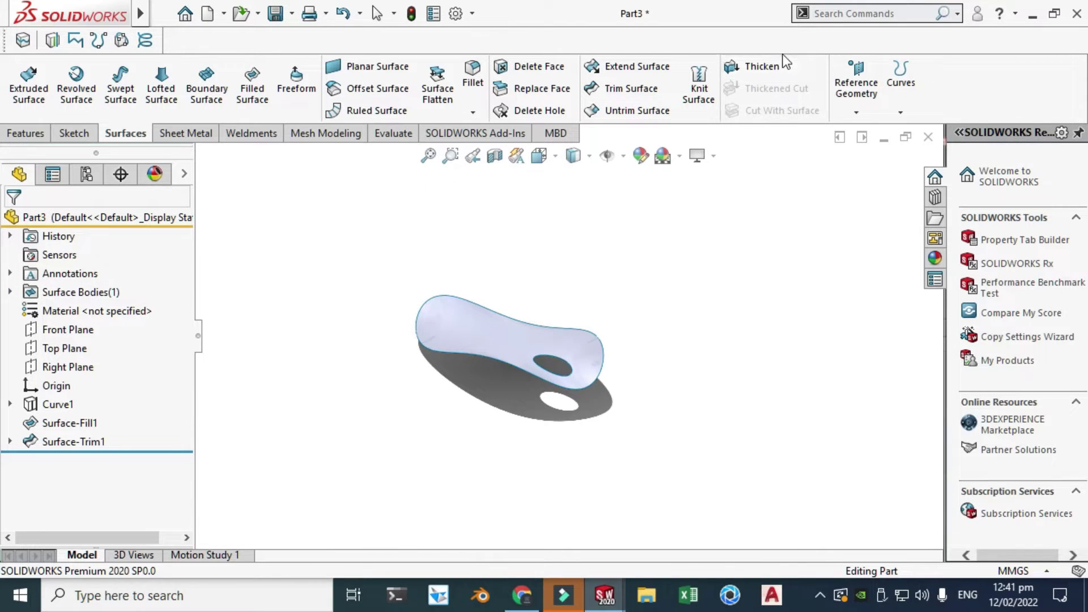
click(756, 67)
click(466, 328)
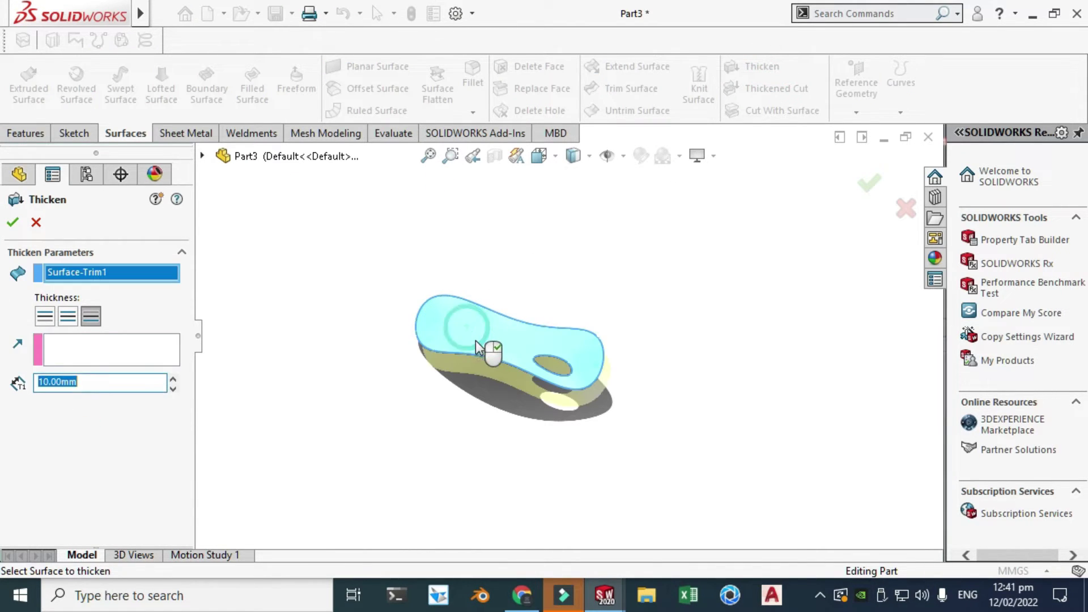
click(539, 155)
click(352, 420)
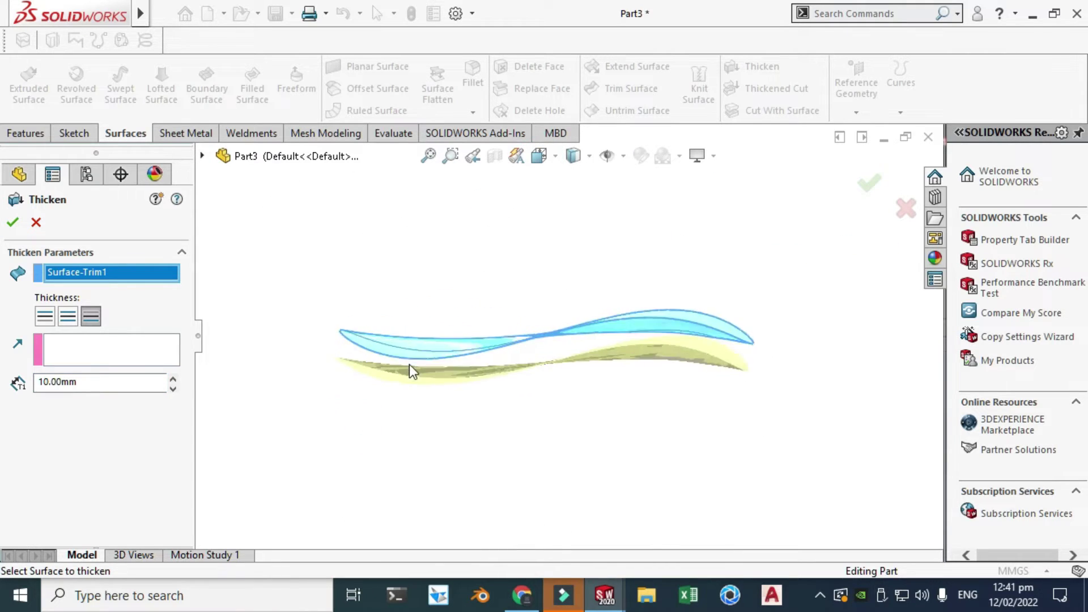
scroll(434, 341, down, 2)
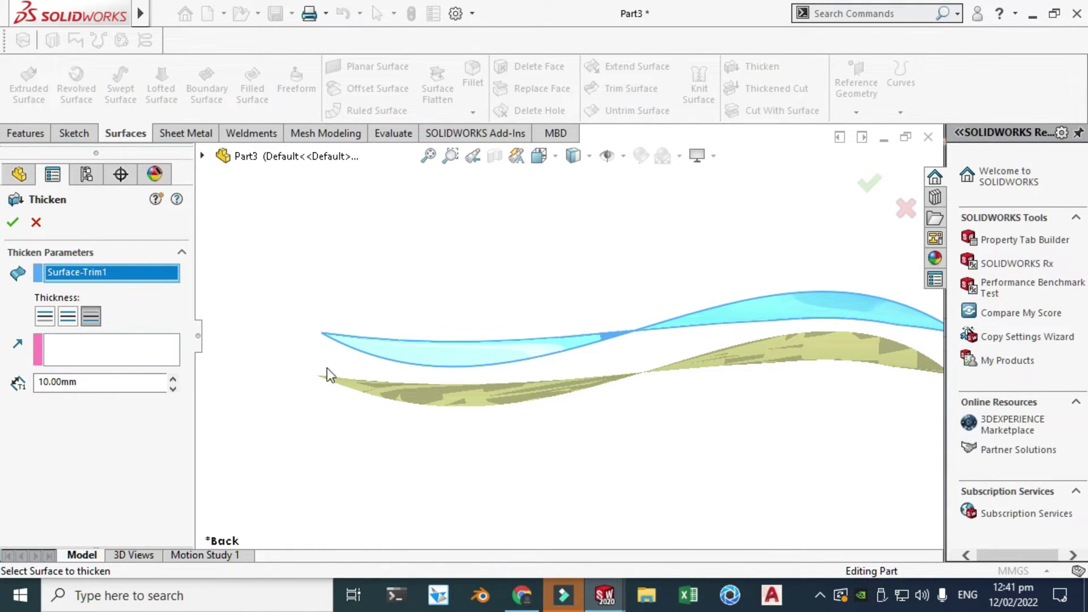
click(49, 315)
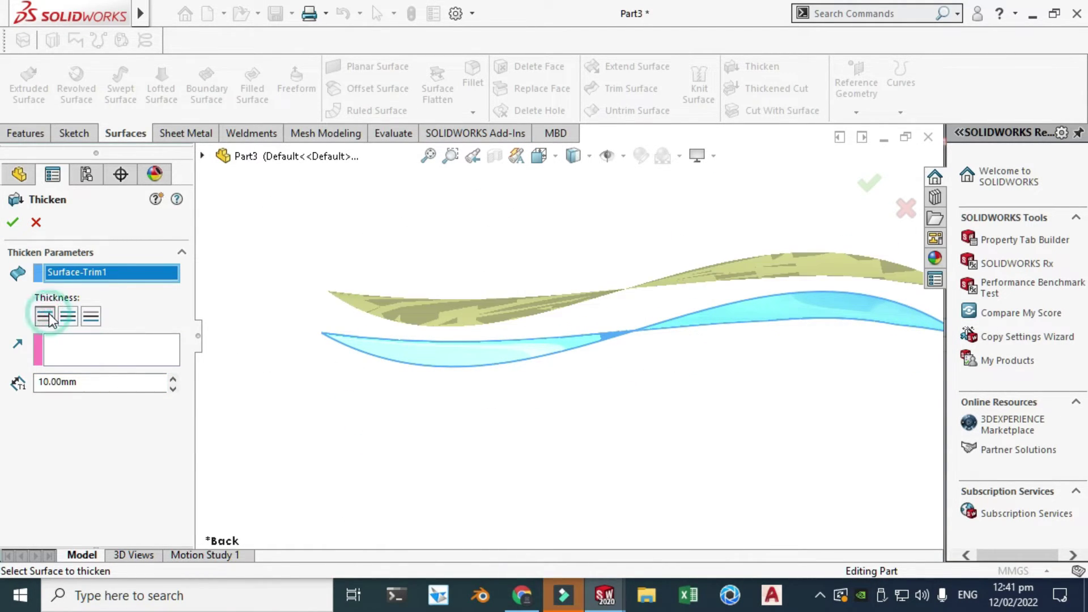
click(72, 317)
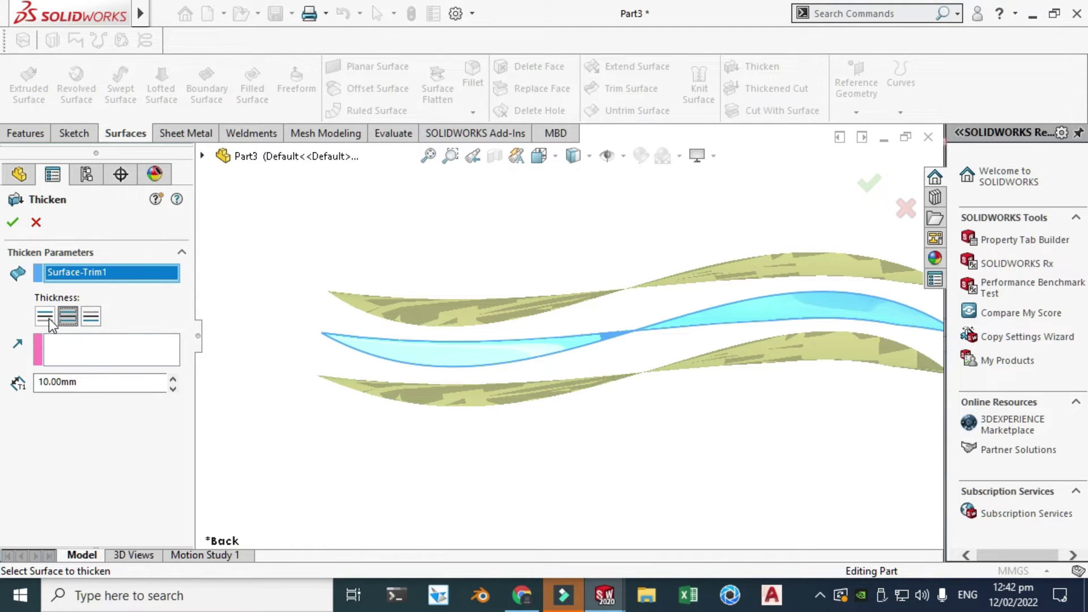
click(45, 316)
Step: Set the Thicken thickness to 2 mm and create the solid plate
double_click(77, 382)
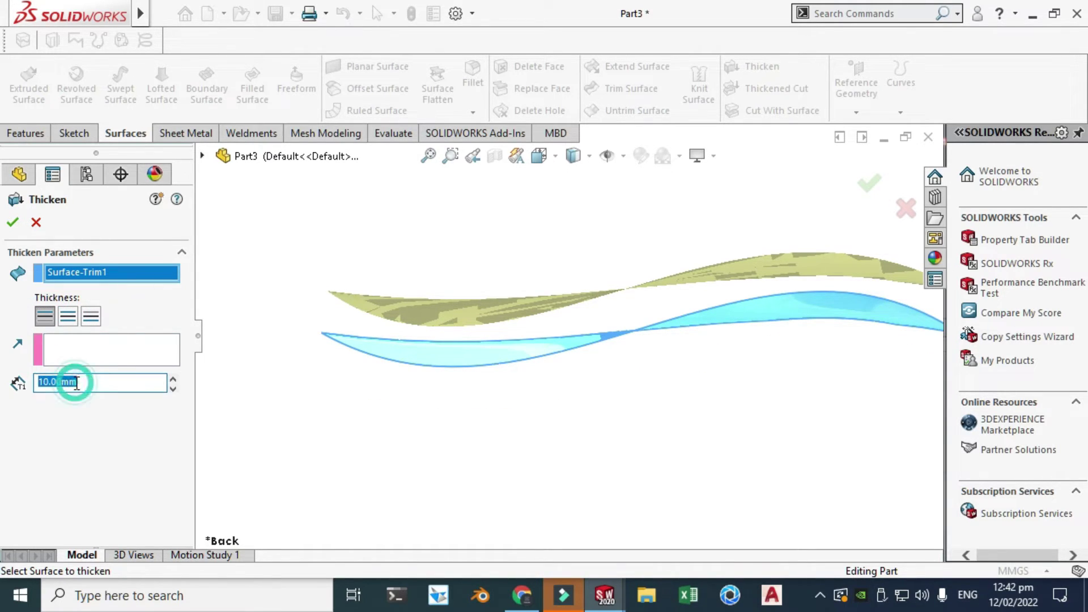
text(2)
key(Return)
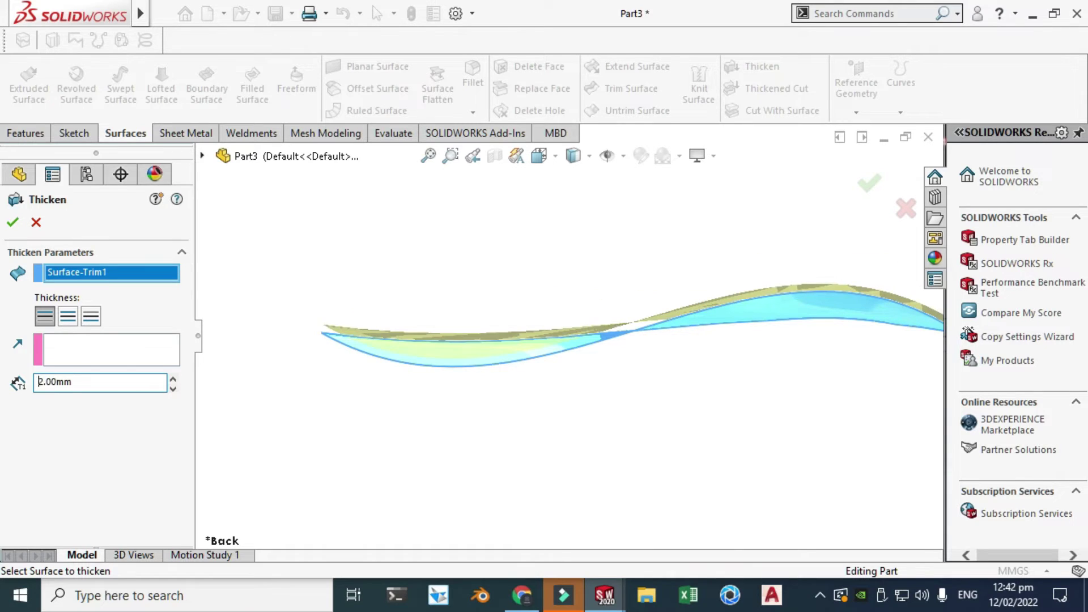
click(13, 223)
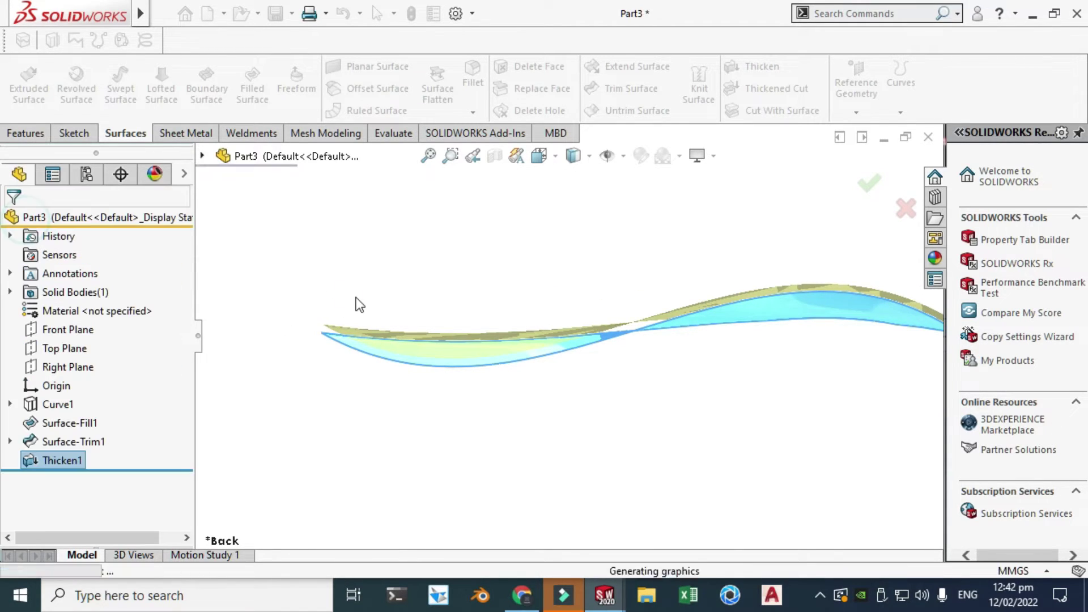
Step: Examine the thickened plate and its elliptical hole from several angles
scroll(467, 282, up, 3)
right_click(535, 254)
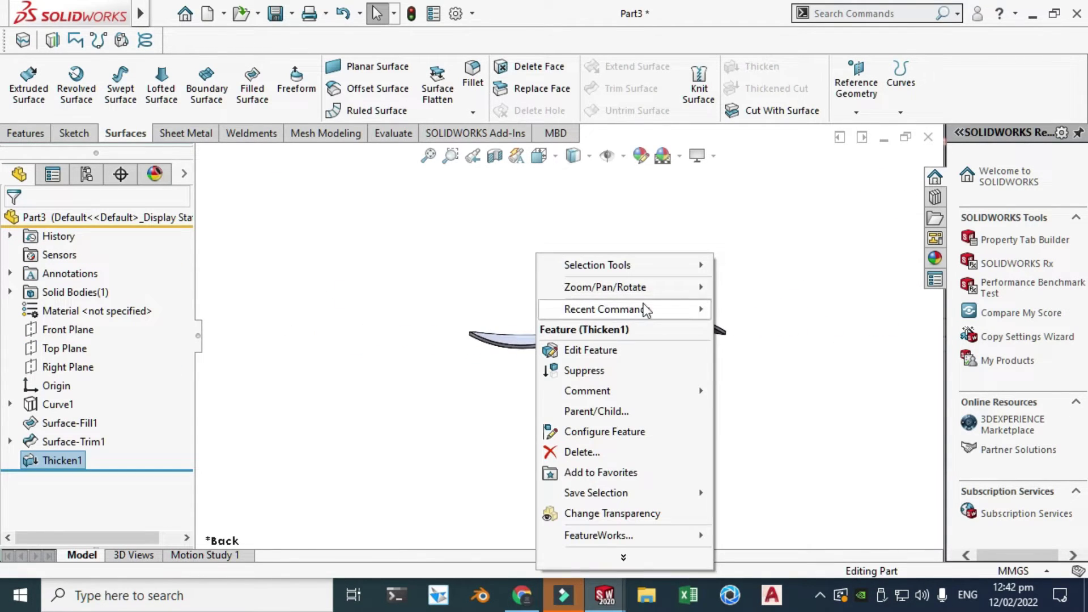
mouse_move(644, 287)
click(763, 369)
mouse_move(646, 337)
mouse_down()
mouse_move(657, 349)
mouse_move(665, 340)
mouse_up()
scroll(474, 343, down, 3)
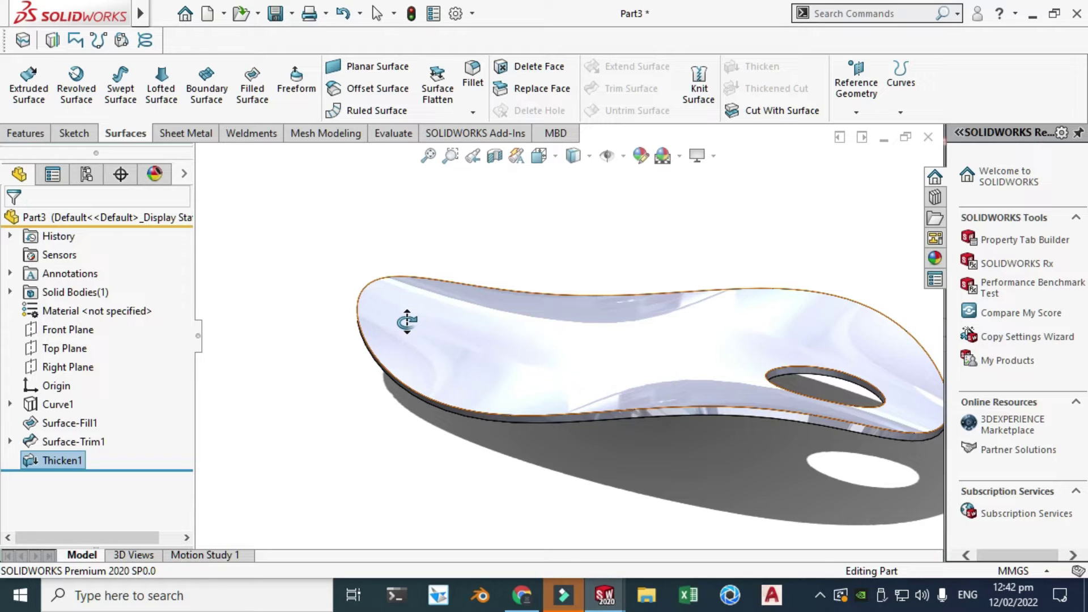
scroll(406, 321, up, 2)
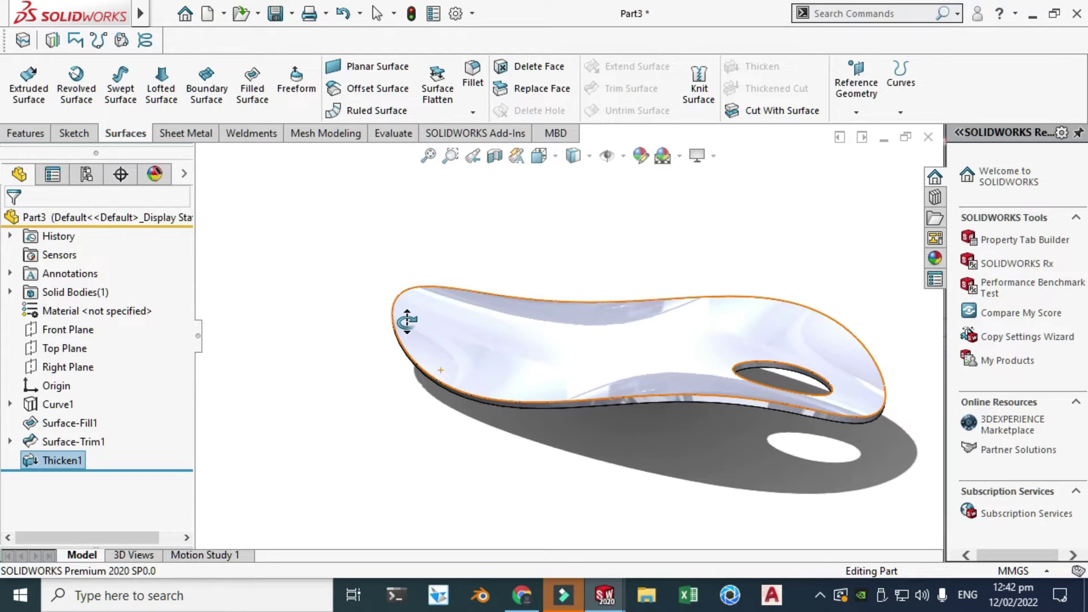
middle_drag(406, 321, 590, 312)
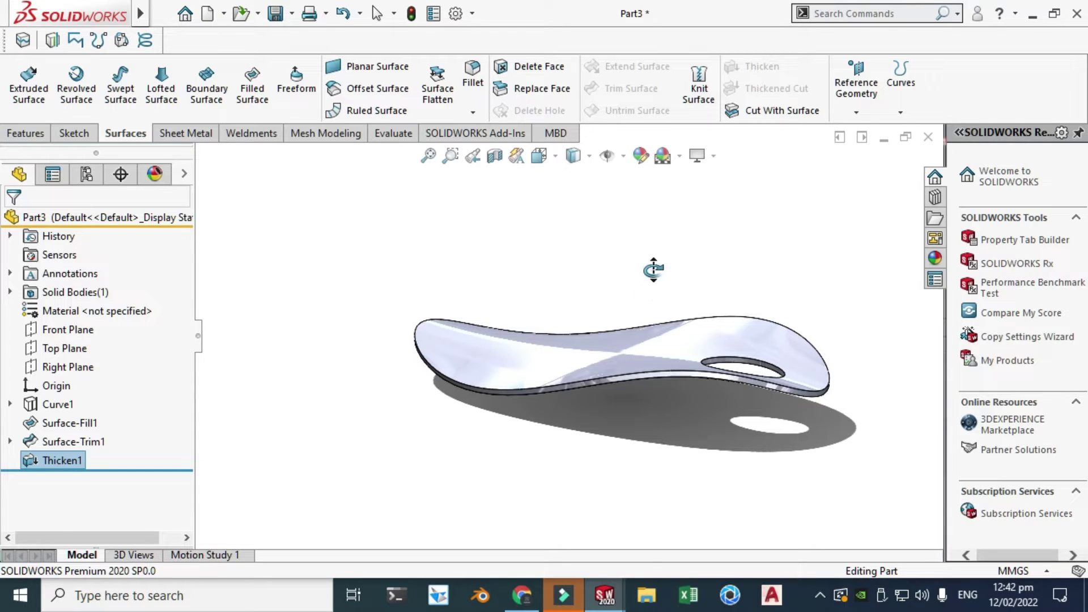
middle_drag(653, 269, 617, 300)
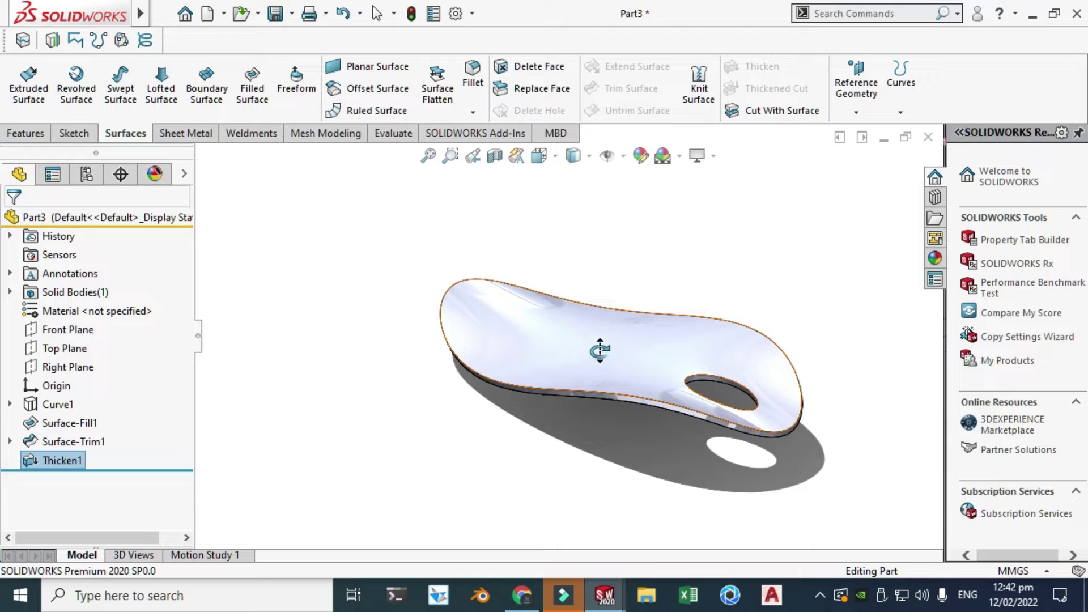
middle_drag(600, 351, 539, 288)
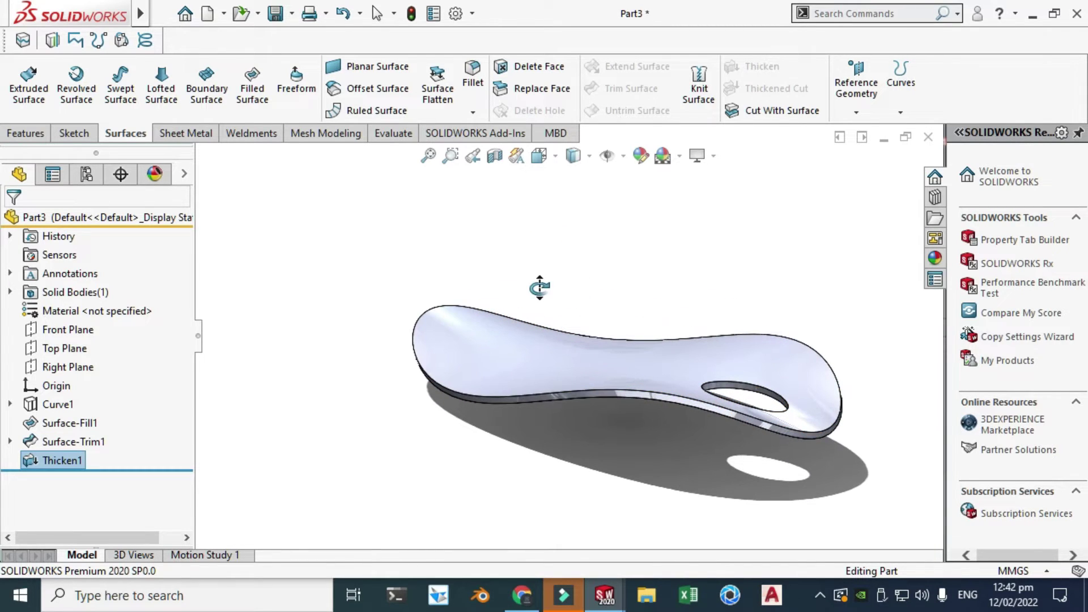
Step: Start a full round fillet with the plate's top face as the first side face set
click(474, 112)
click(495, 128)
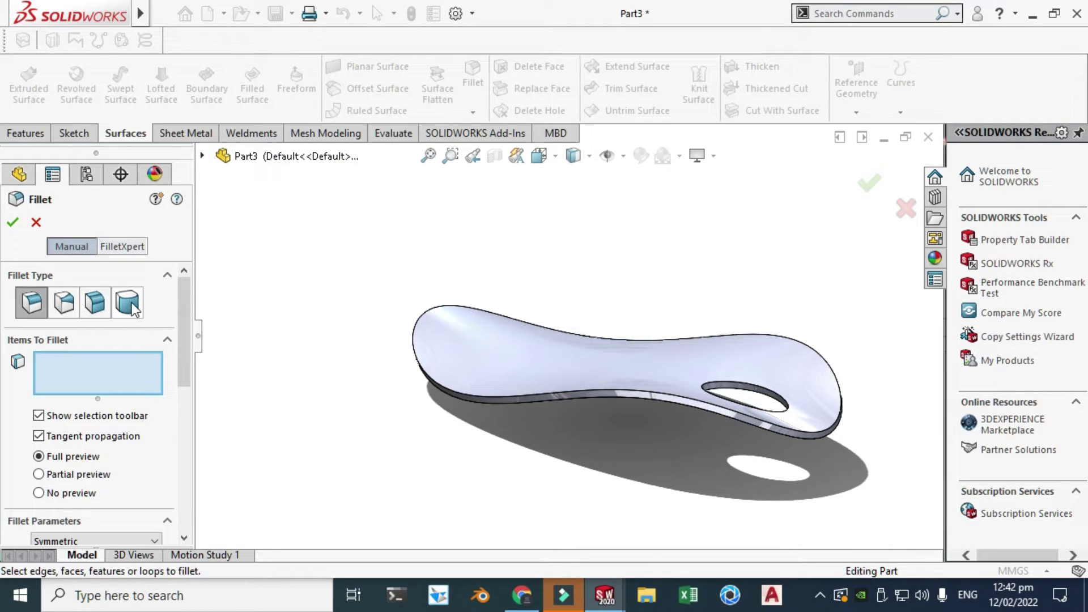
click(127, 302)
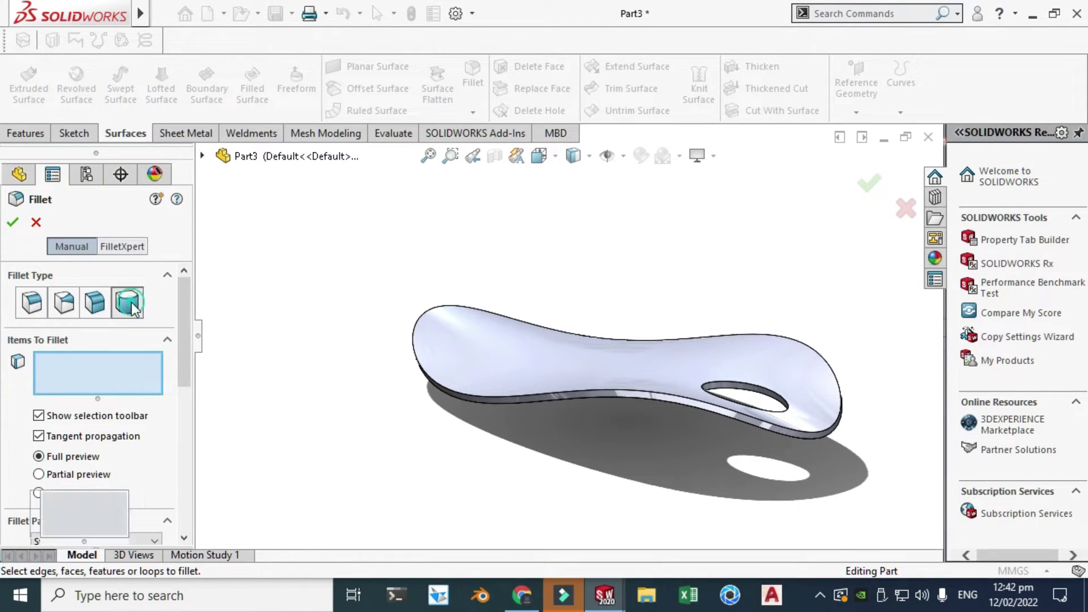
scroll(528, 348, down, 4)
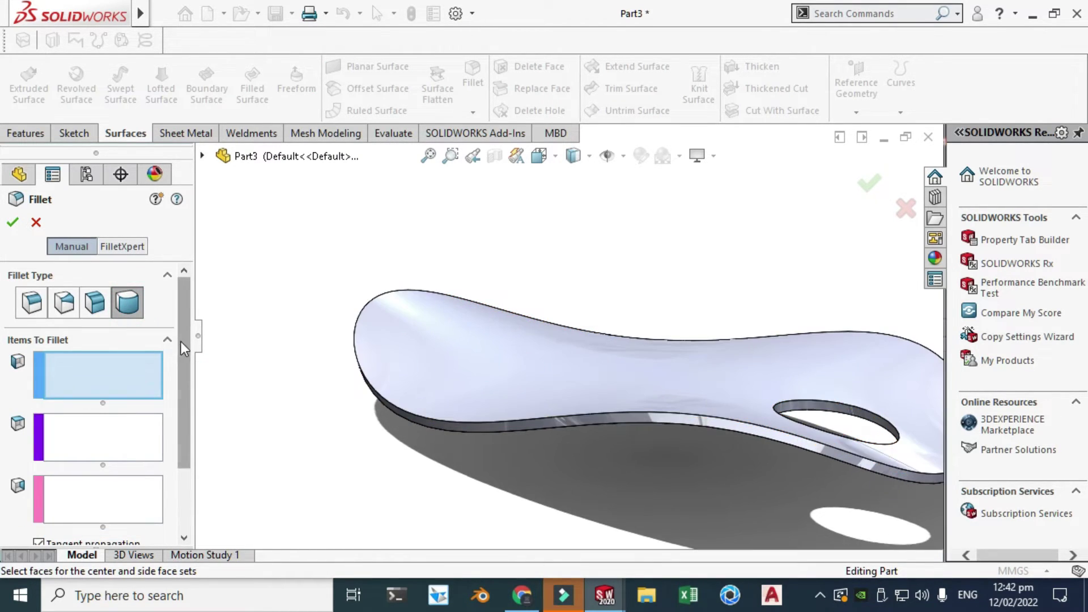
scroll(182, 355, down, 2)
click(526, 367)
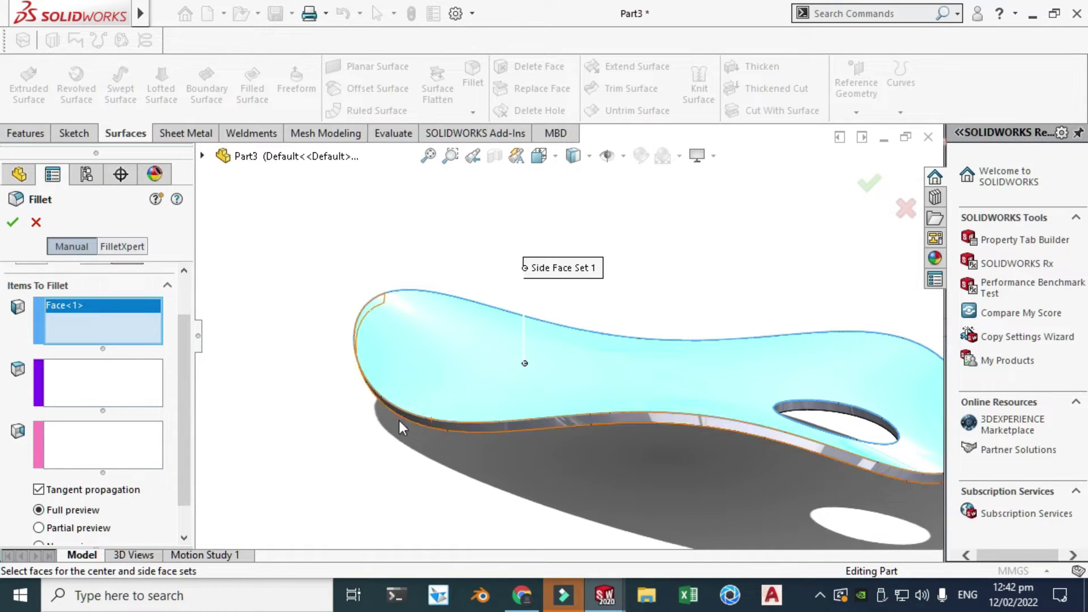
Step: Assign both narrow outer rim faces of the plate as the fillet's center face set
click(71, 391)
scroll(623, 428, down, 2)
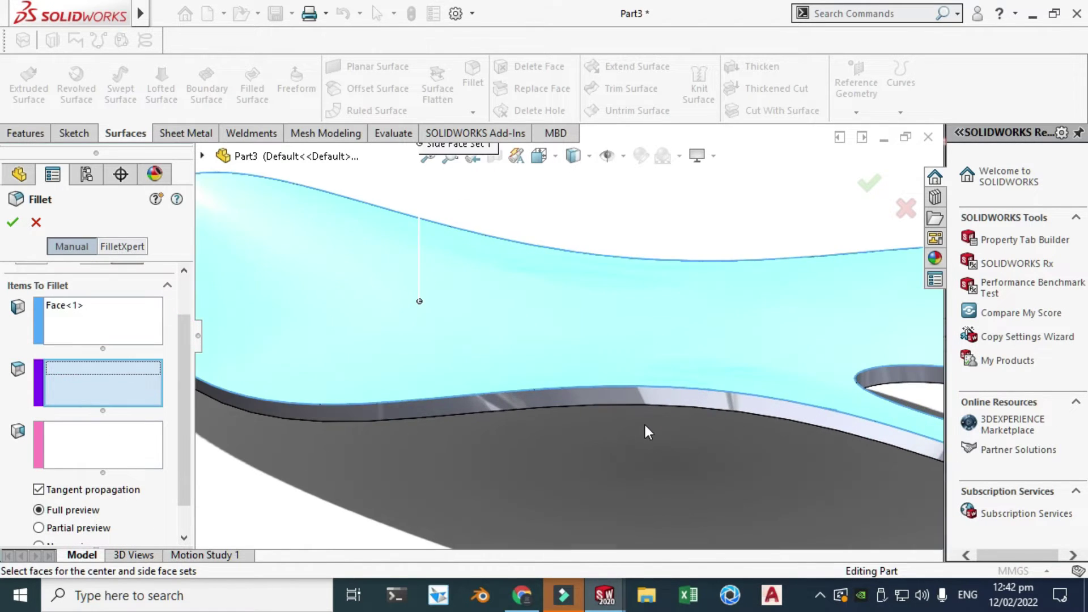
click(651, 397)
scroll(654, 377, up, 3)
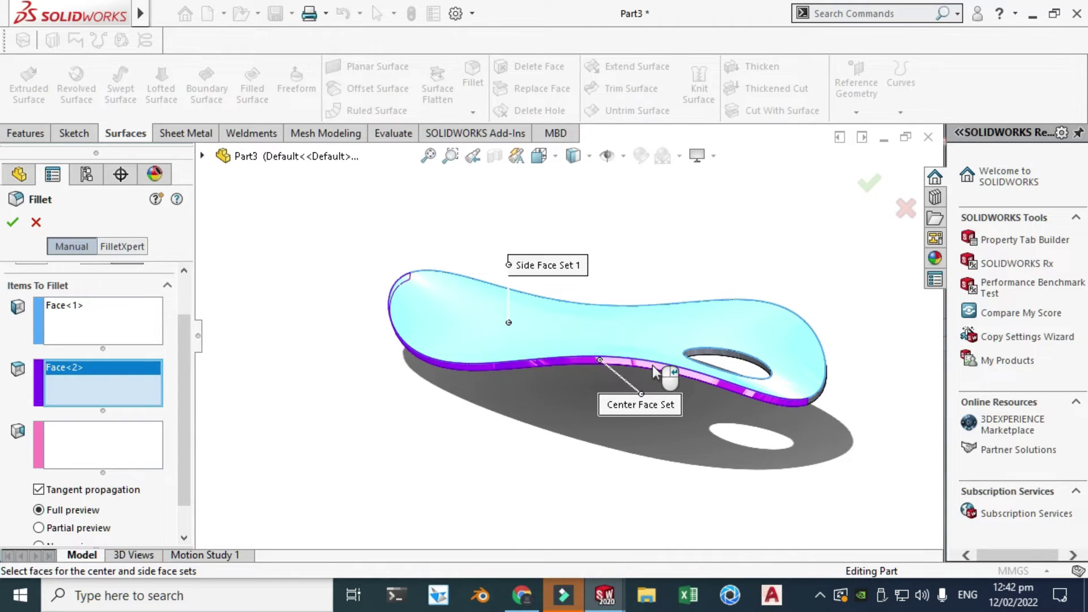
middle_drag(738, 304, 704, 311)
scroll(704, 311, down, 2)
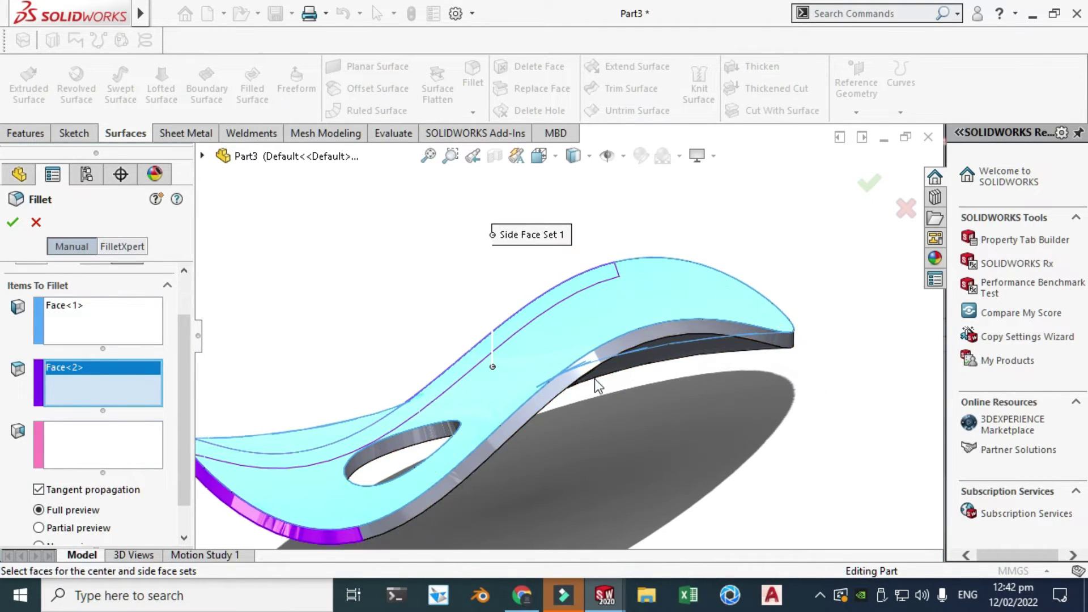
click(589, 369)
middle_drag(590, 369, 111, 446)
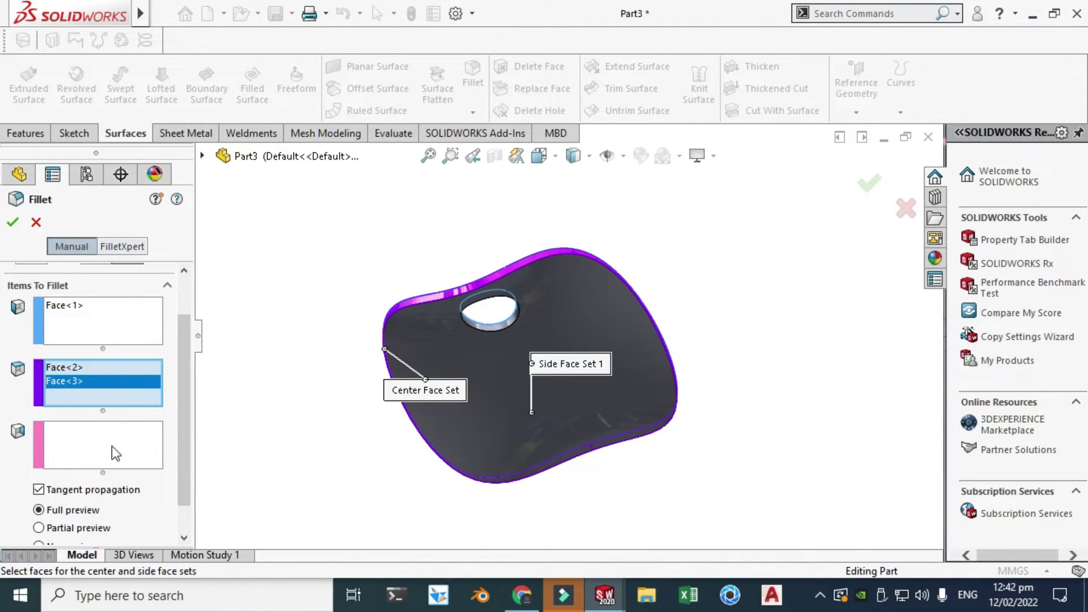
Step: Assign the plate's underside as the second side face set and create the full round fillet
click(102, 445)
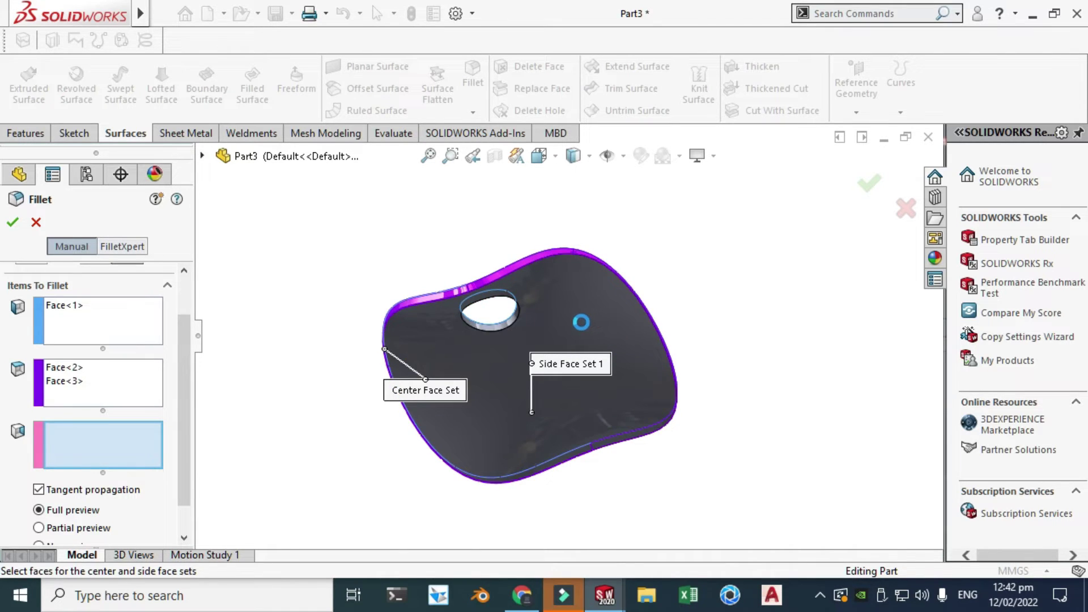
click(581, 322)
scroll(525, 229, down, 3)
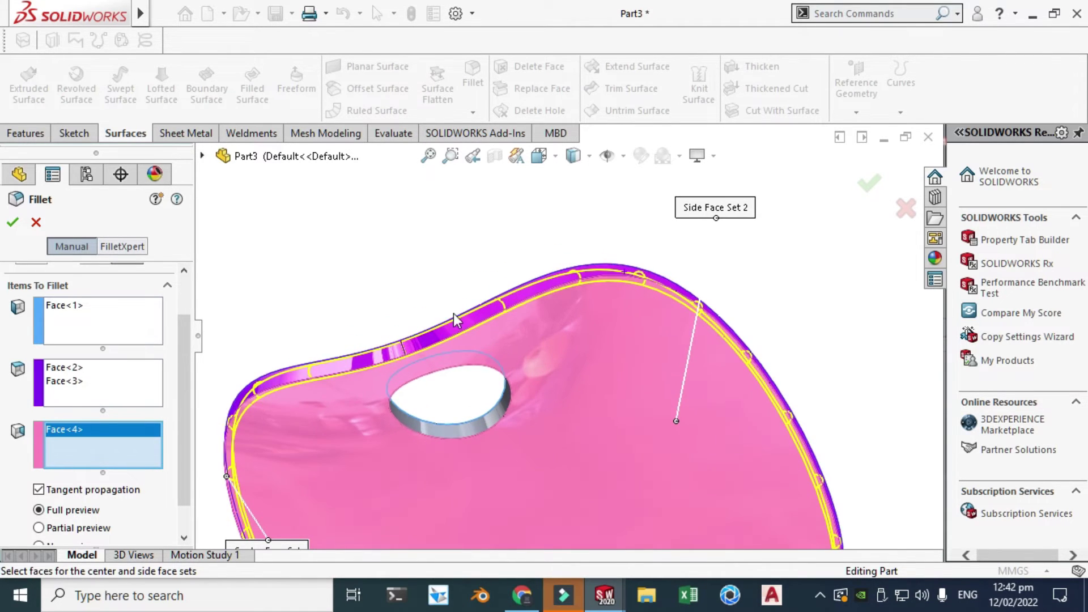
click(14, 222)
Step: Fillet both edges of the elliptical hole with a constant-size, symmetric circular fillet of 1 mm radius
key(ctrl+7)
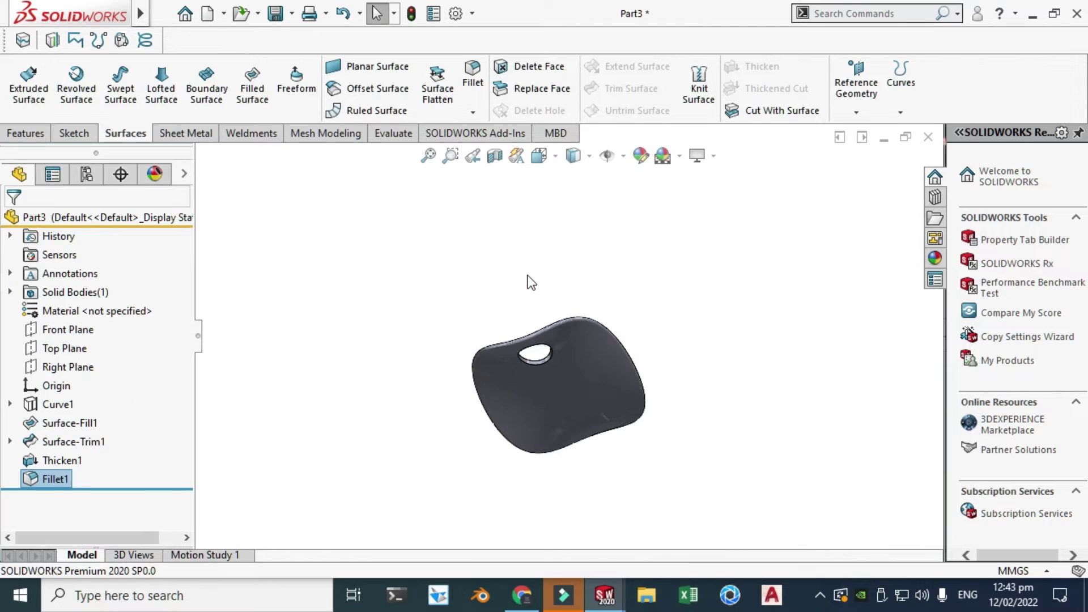
scroll(651, 411, down, 5)
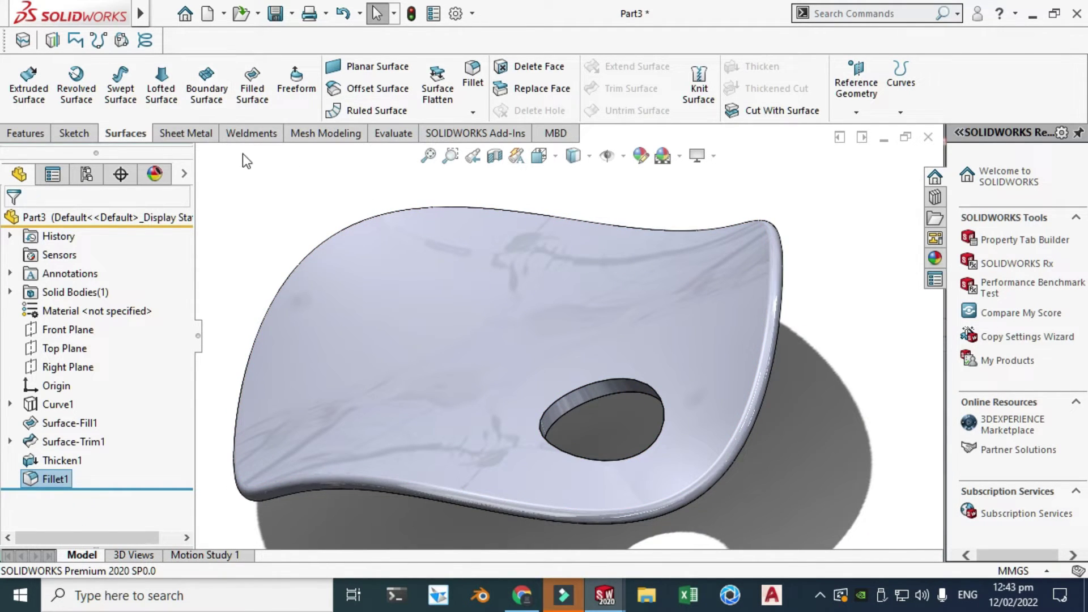
click(26, 133)
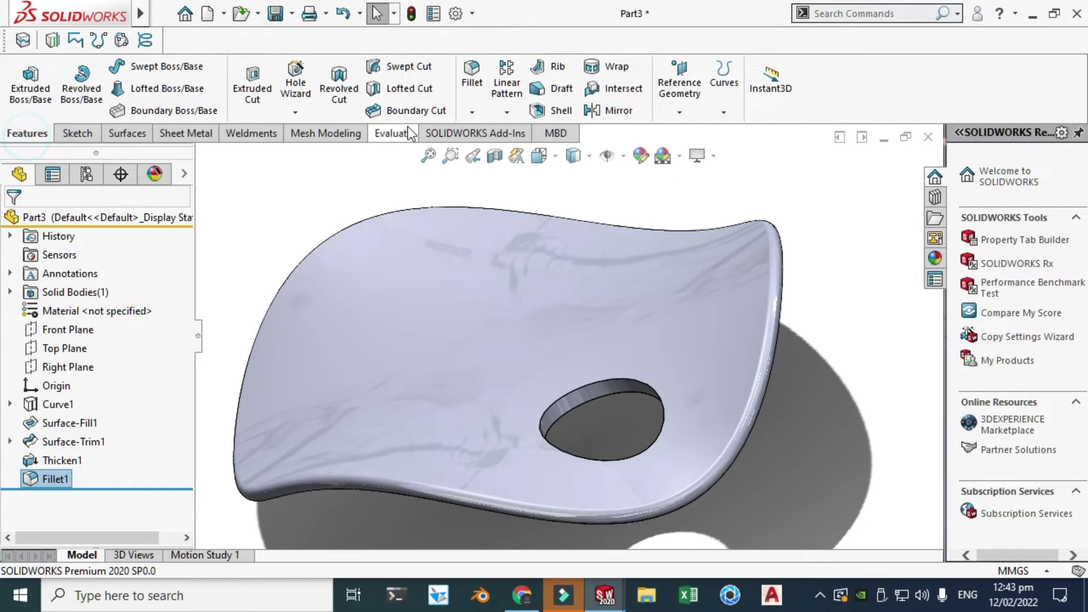
click(474, 112)
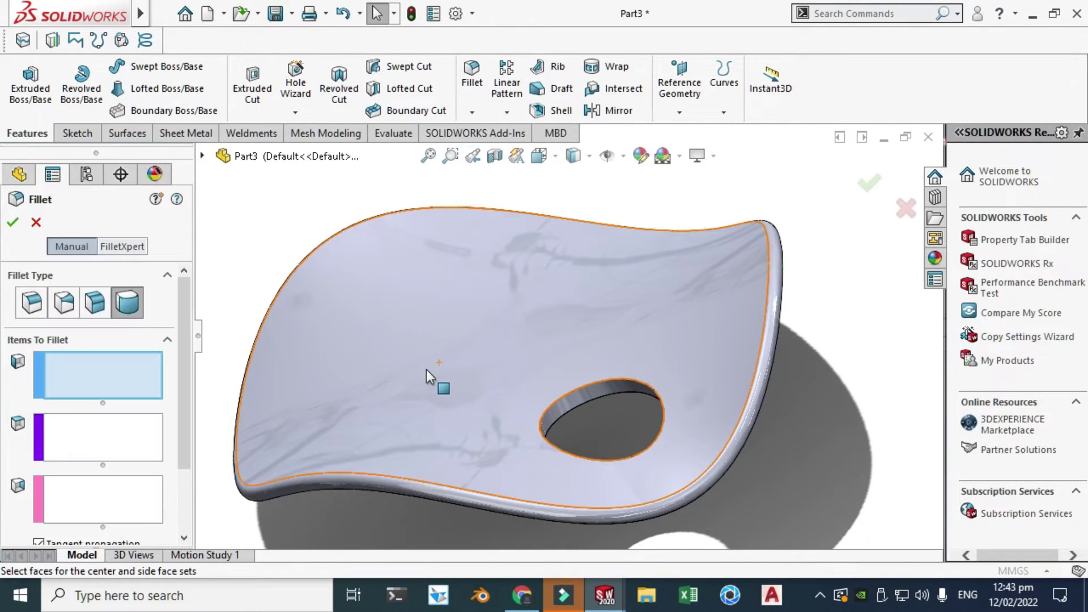
click(33, 302)
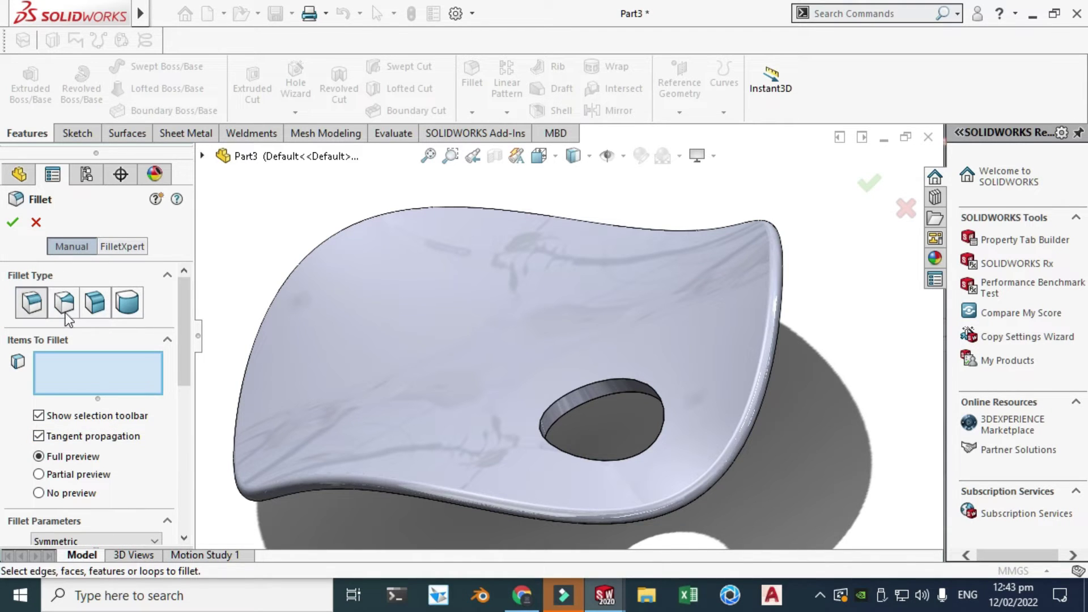
drag(183, 304, 177, 377)
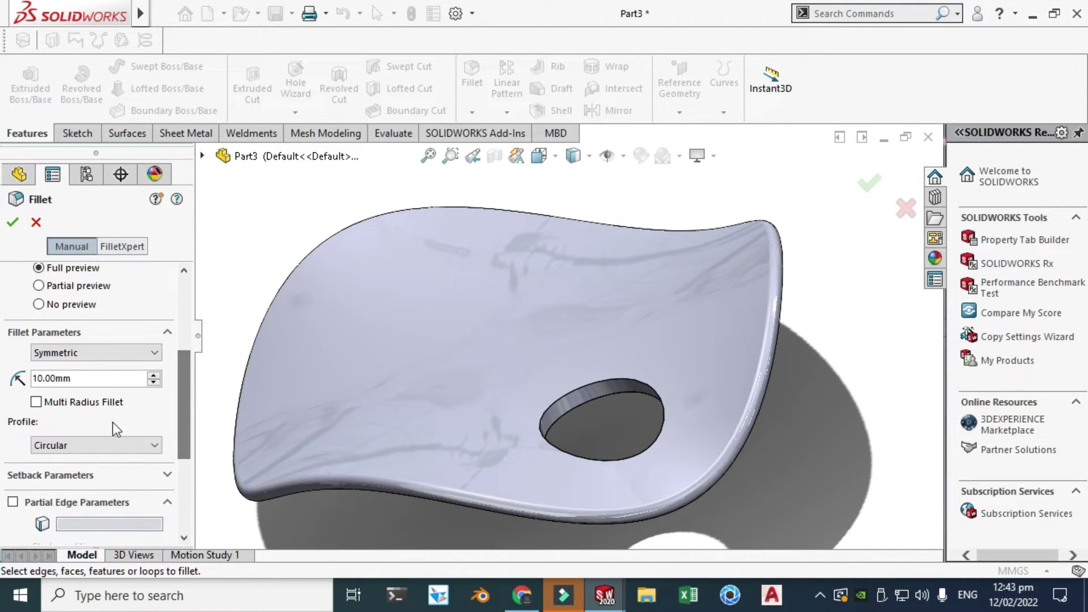
double_click(64, 378)
text(1)
key(Return)
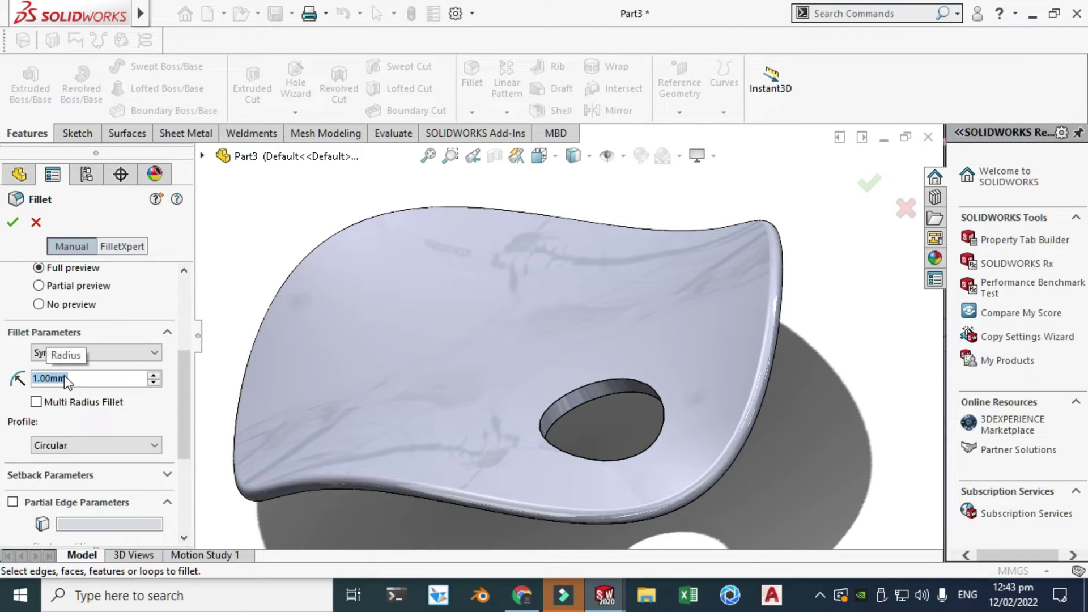
click(545, 413)
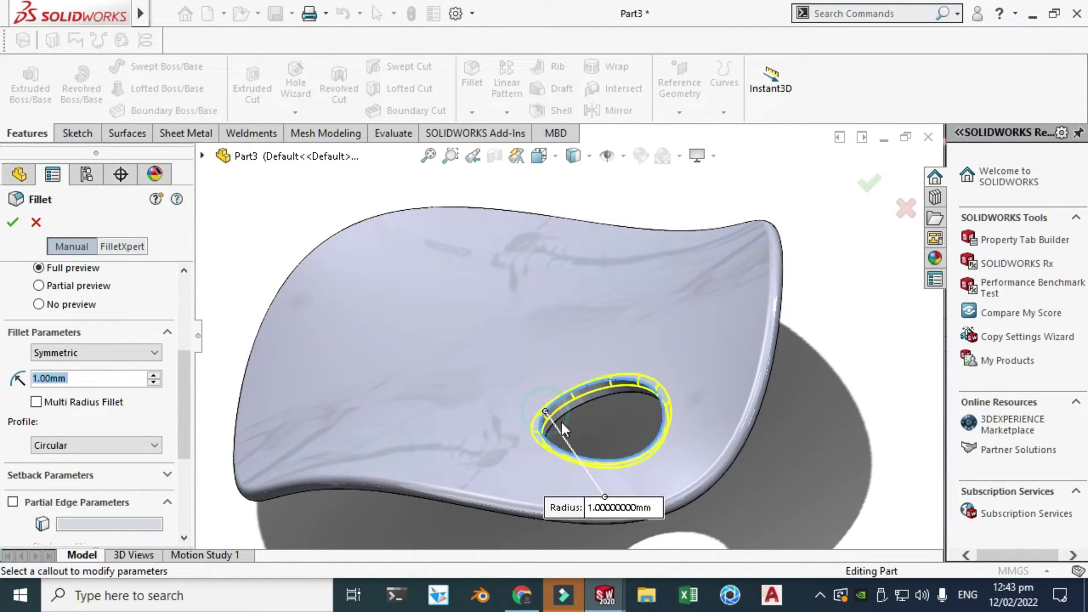
click(562, 419)
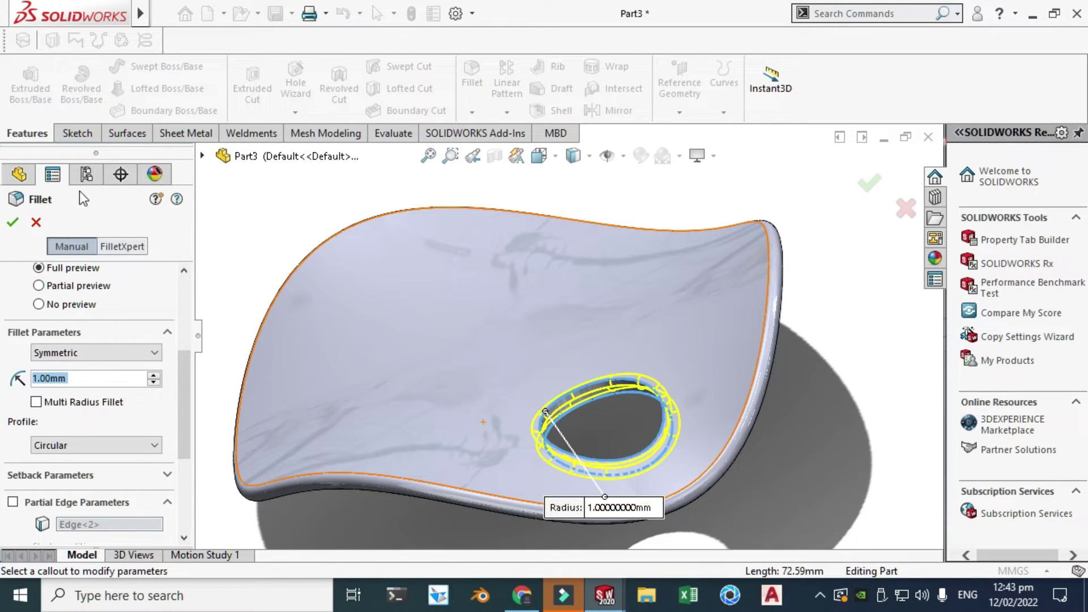
click(12, 221)
Step: Start editing the whole part's appearance and open the High Gloss plastic appearances in the library
scroll(658, 306, up, 5)
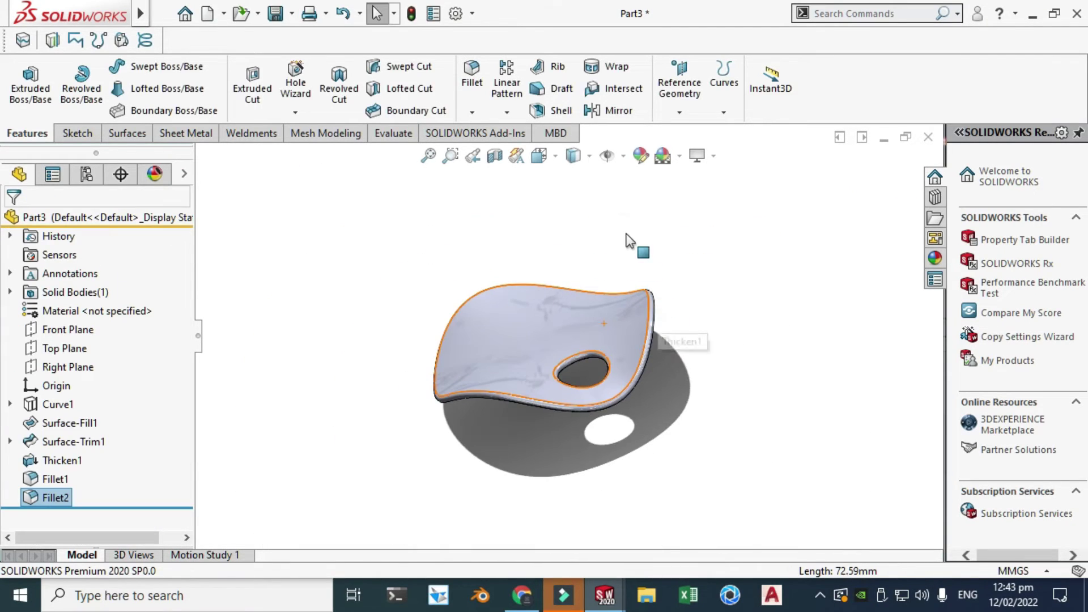
click(623, 218)
right_click(624, 215)
click(706, 282)
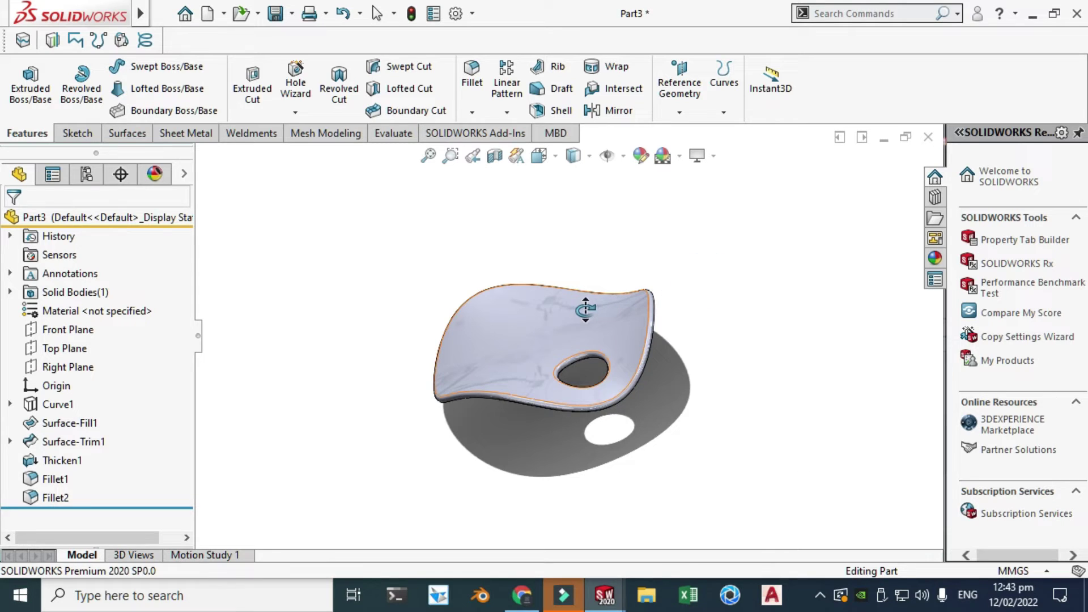
mouse_move(555, 312)
mouse_down()
mouse_move(558, 189)
mouse_move(544, 282)
mouse_move(557, 306)
mouse_move(505, 356)
mouse_move(509, 318)
mouse_move(562, 336)
mouse_move(586, 287)
mouse_move(525, 311)
mouse_move(543, 367)
mouse_move(471, 296)
mouse_up()
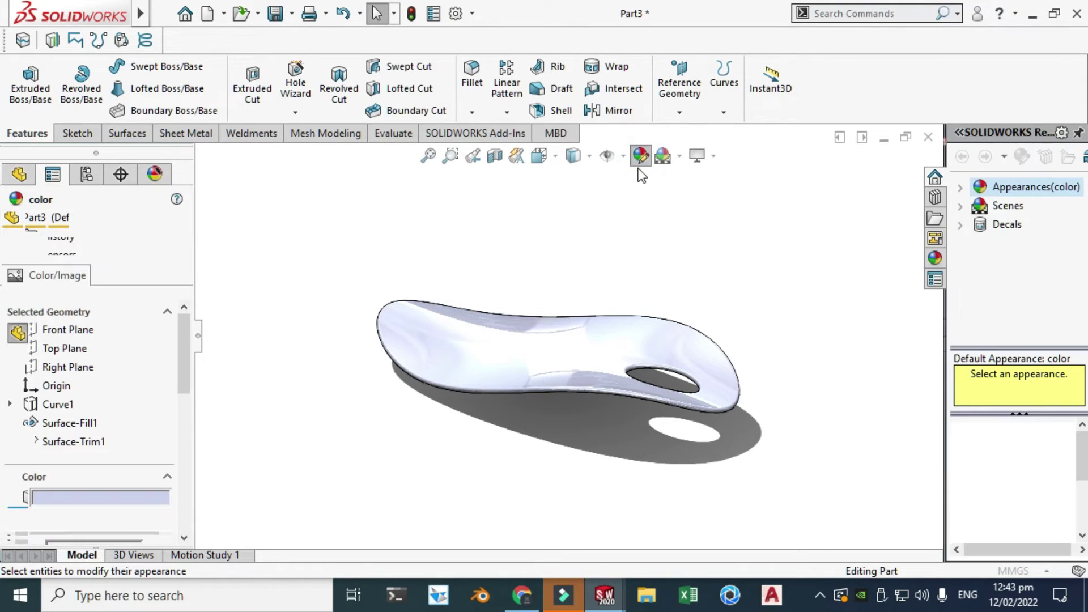
click(970, 192)
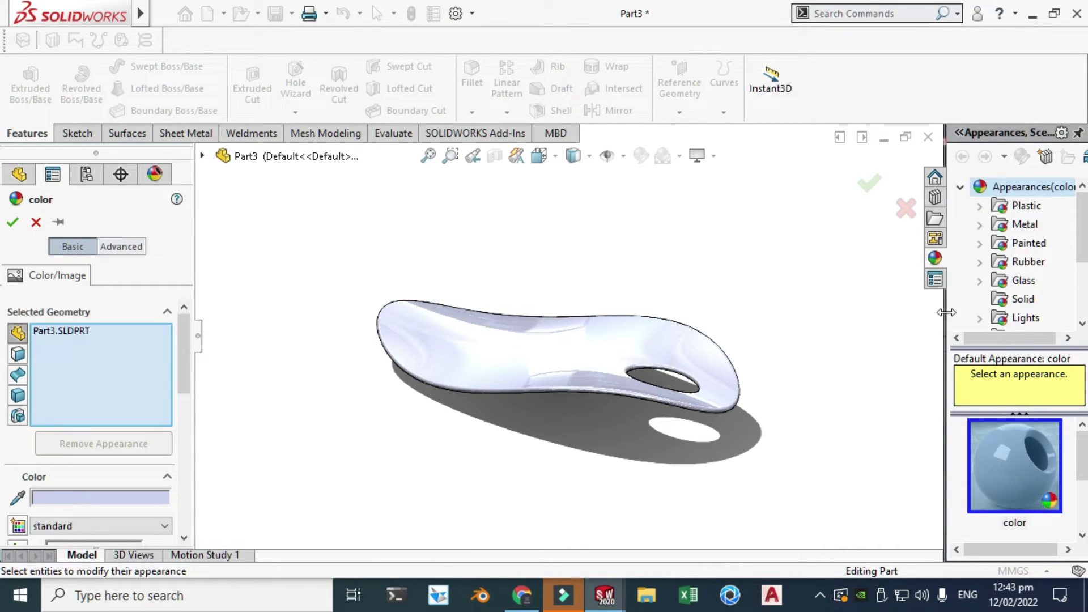
drag(945, 313, 876, 312)
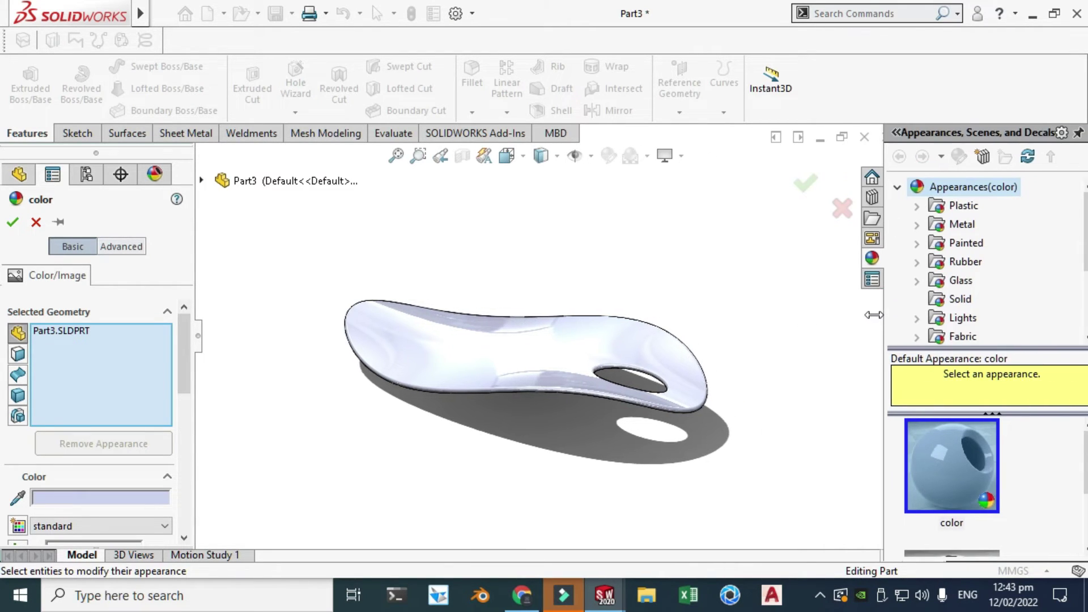
click(953, 207)
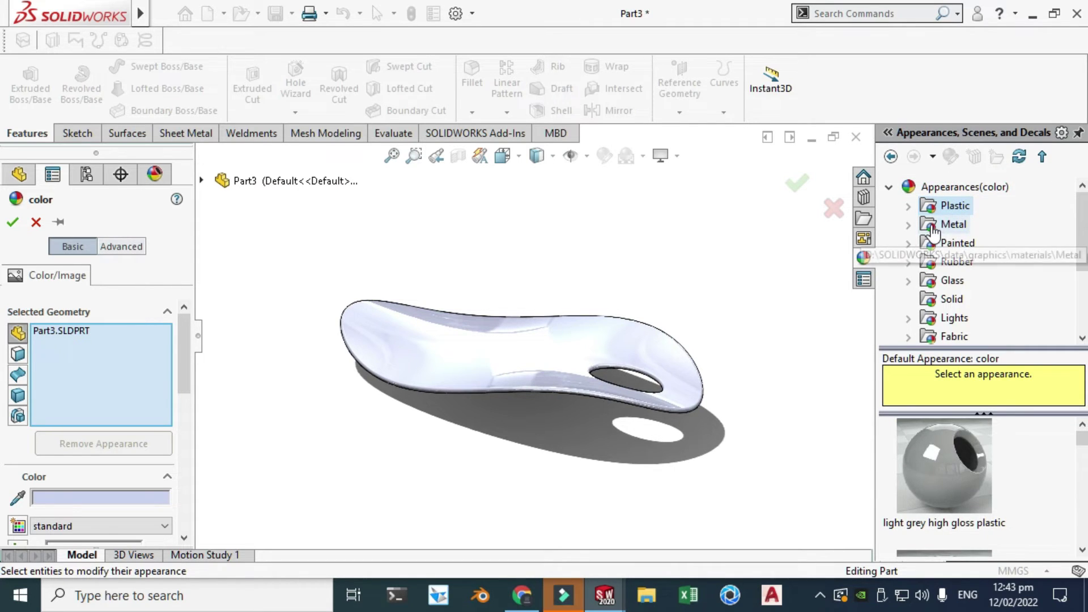
click(916, 207)
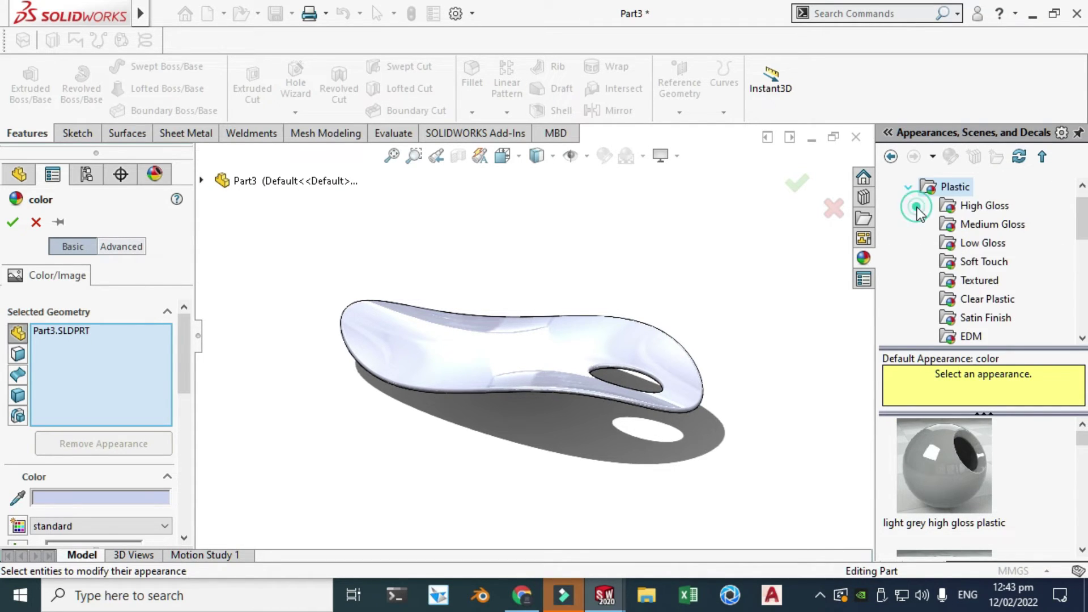
click(983, 209)
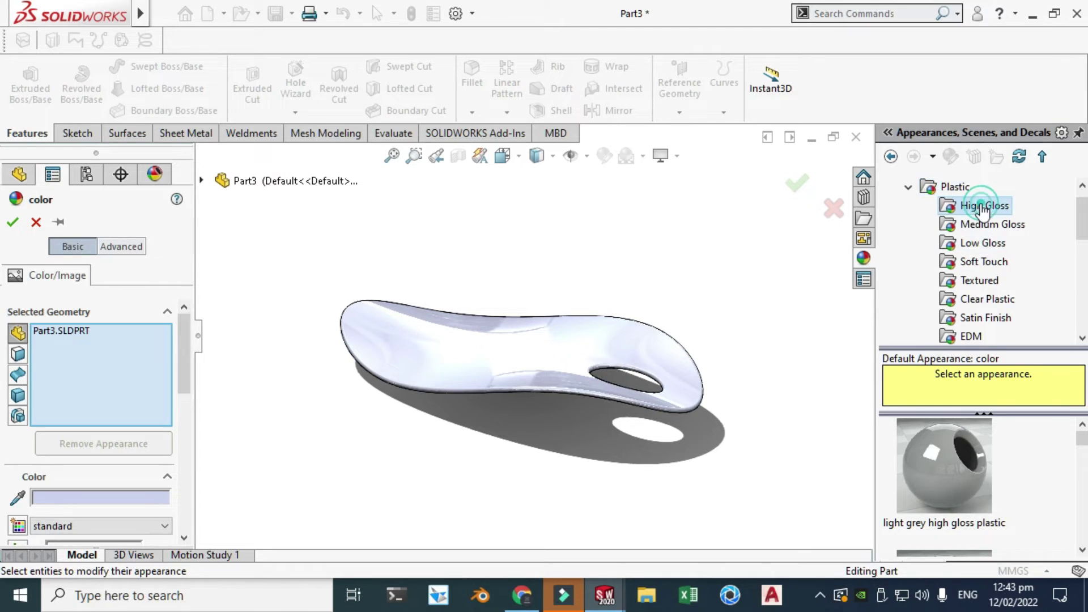
Step: Try black high gloss plastic on the part, and replace it with blue high gloss plastic
scroll(986, 299, down, 3)
scroll(956, 453, down, 3)
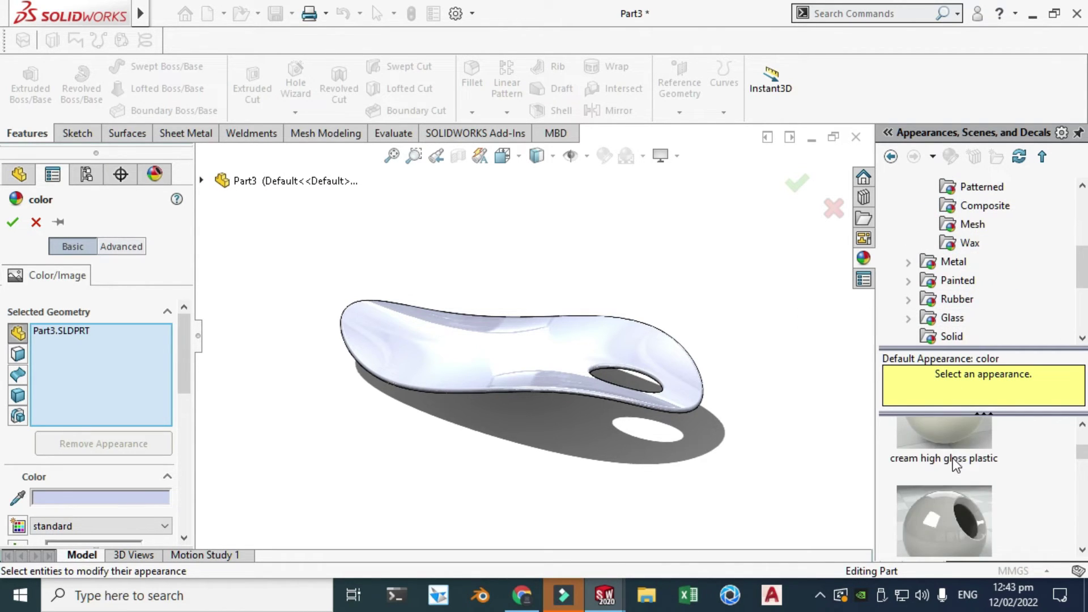
drag(876, 466, 827, 466)
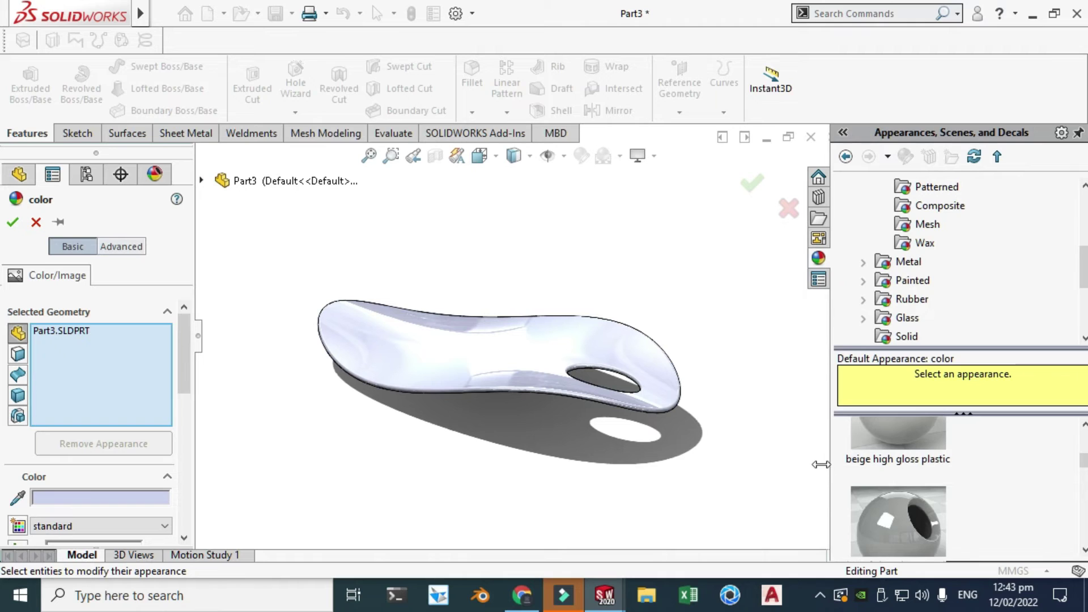
scroll(927, 457, down, 3)
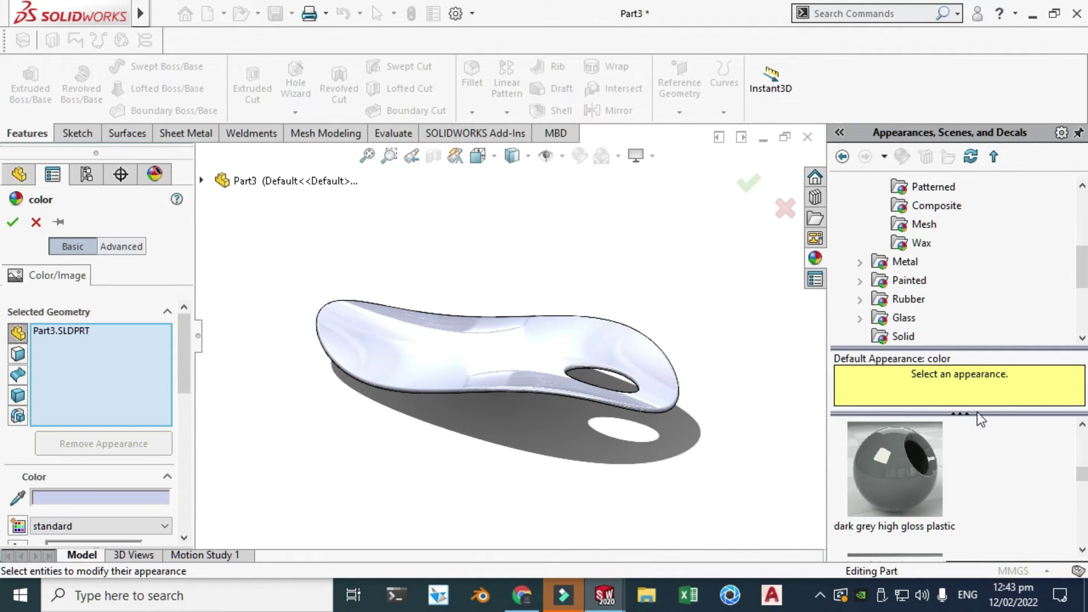
scroll(896, 482, down, 1)
click(909, 492)
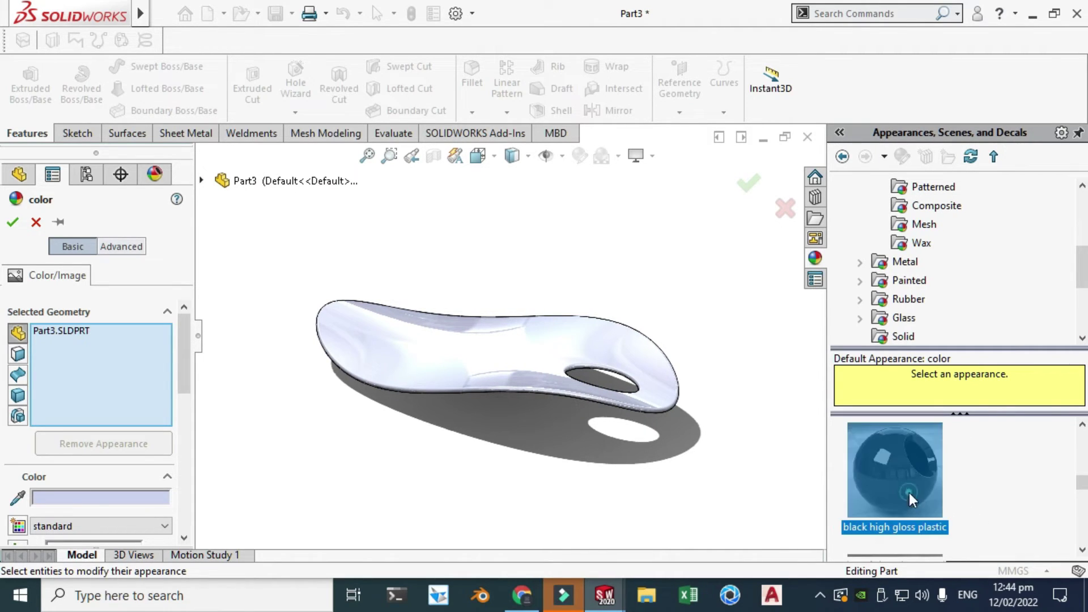
scroll(899, 460, down, 2)
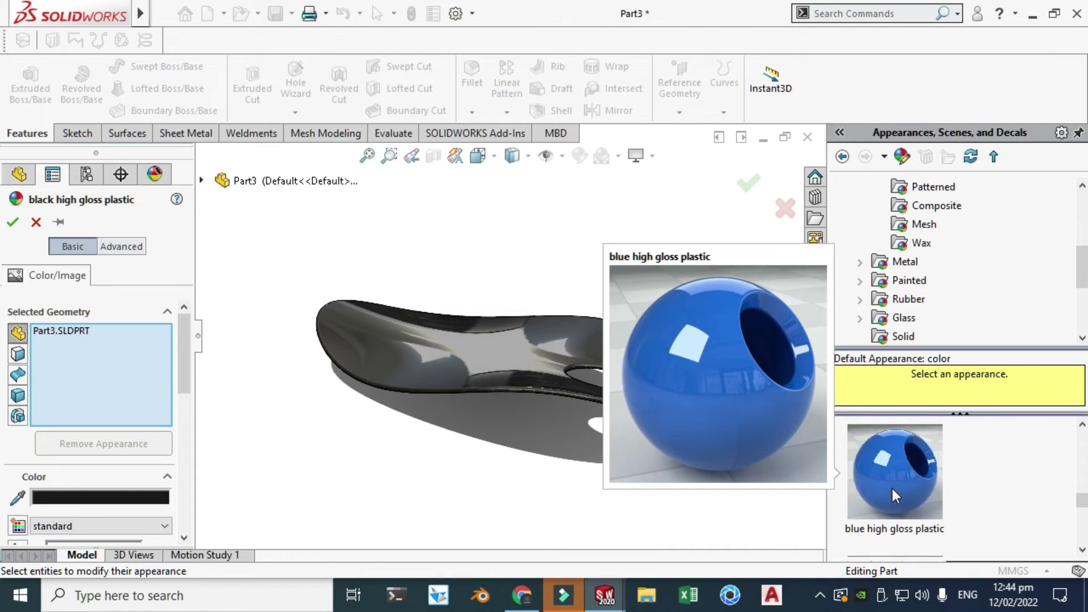
click(892, 488)
Step: Examine the blue plate's curvature, rounded rim and elliptical hole from several angles
right_click(643, 221)
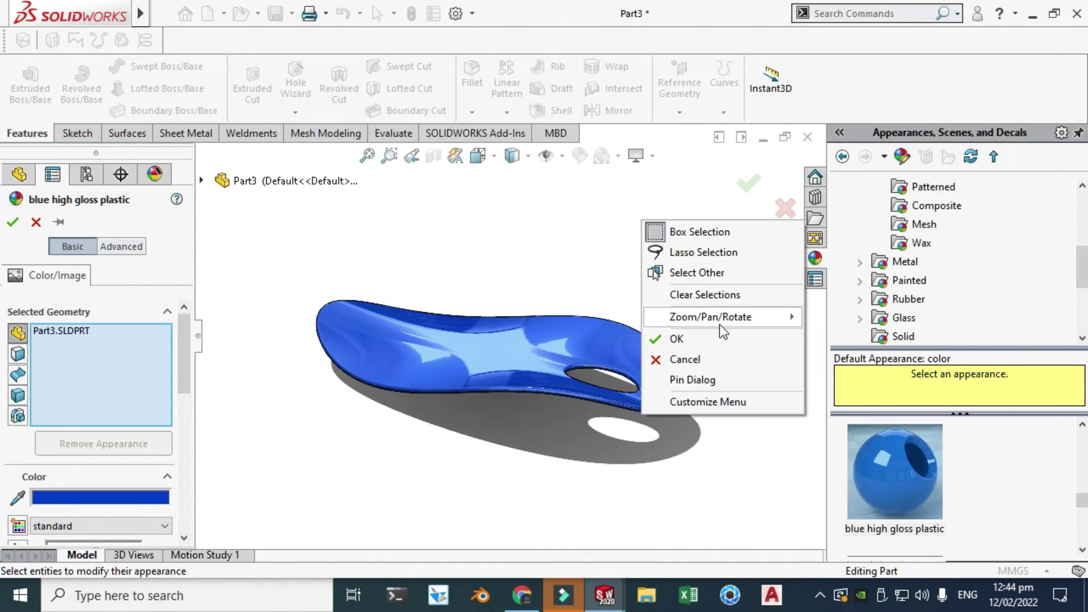
mouse_move(722, 318)
click(862, 398)
drag(733, 351, 500, 342)
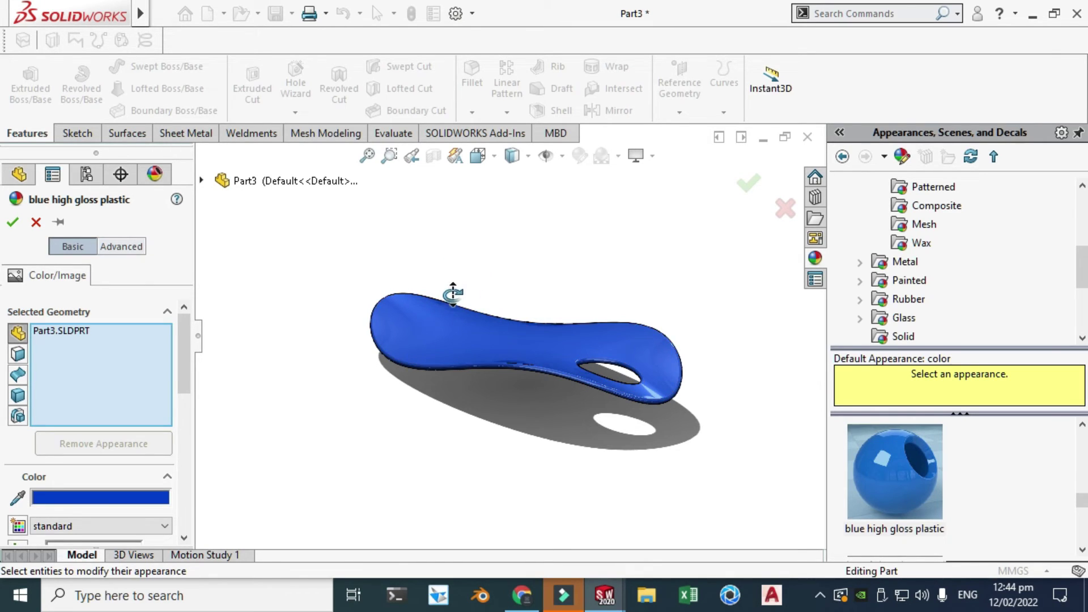
drag(472, 375, 495, 331)
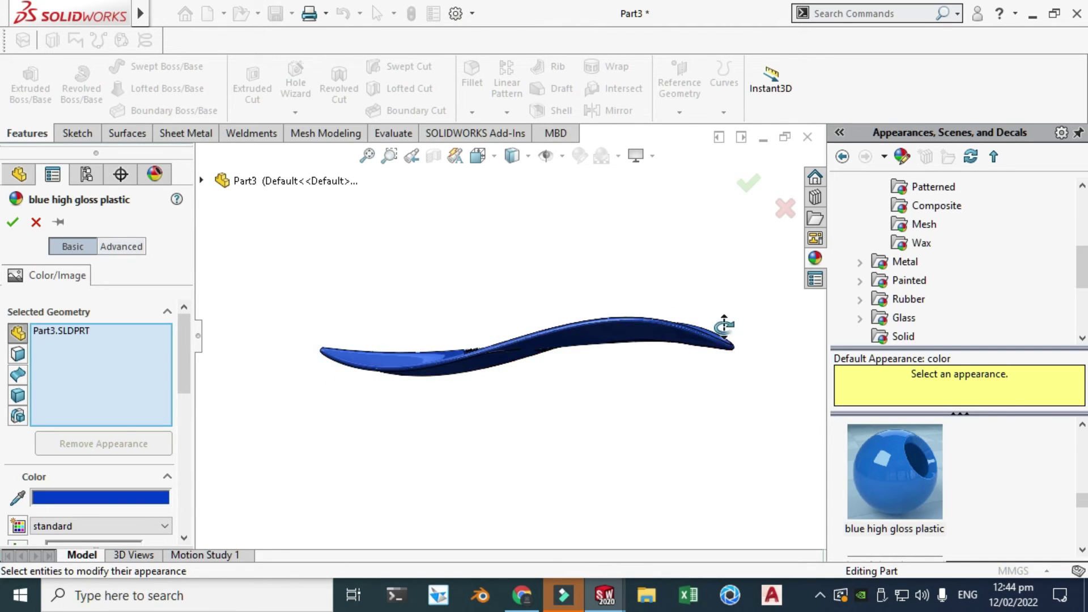
drag(587, 274, 561, 272)
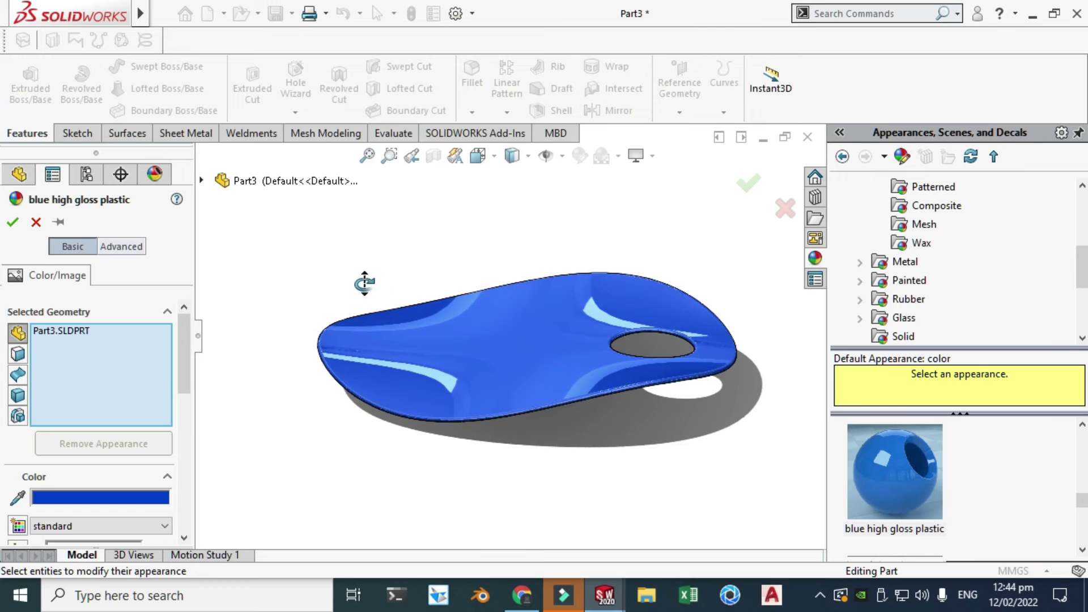
drag(569, 350, 585, 312)
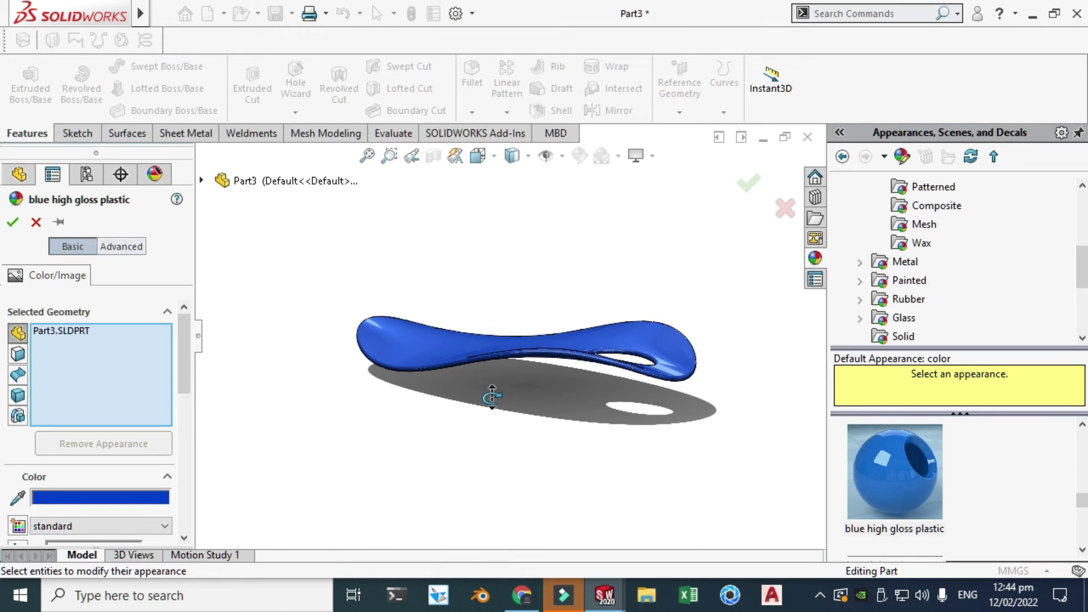
drag(488, 277, 493, 298)
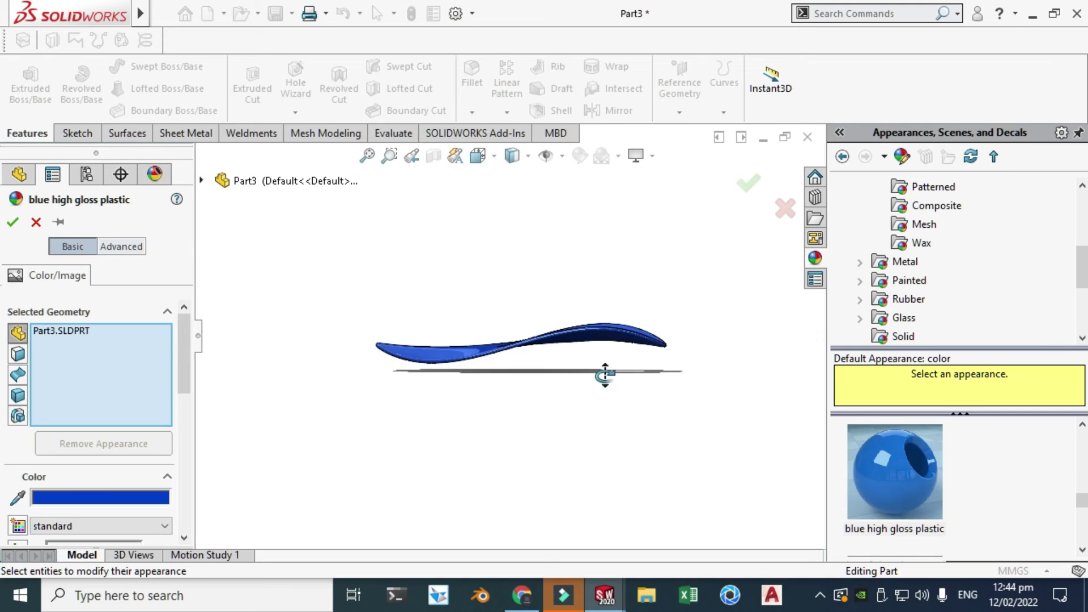
drag(604, 374, 676, 374)
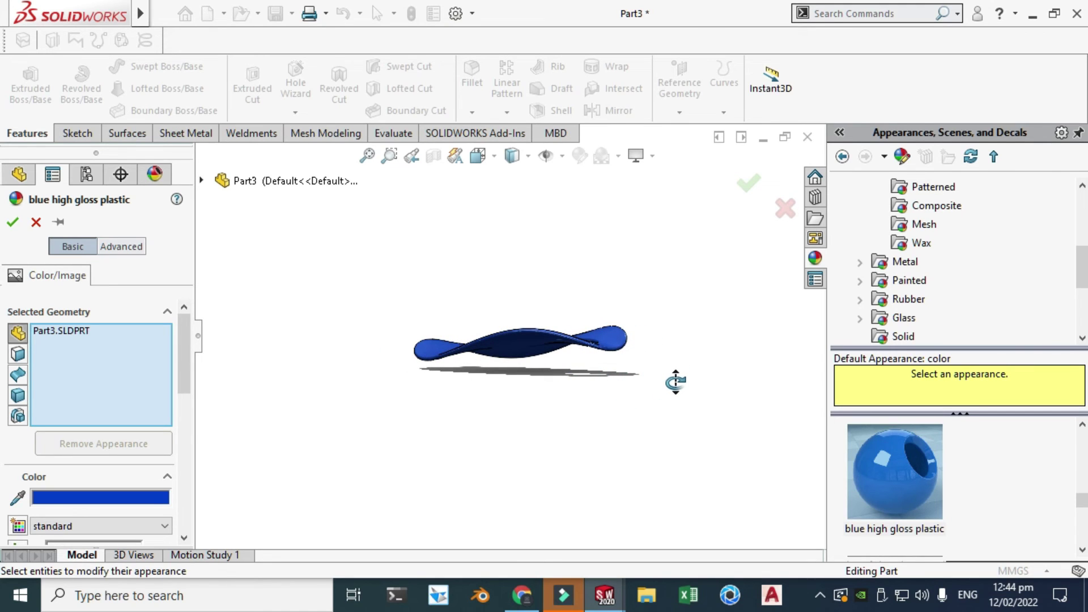
drag(461, 238, 468, 270)
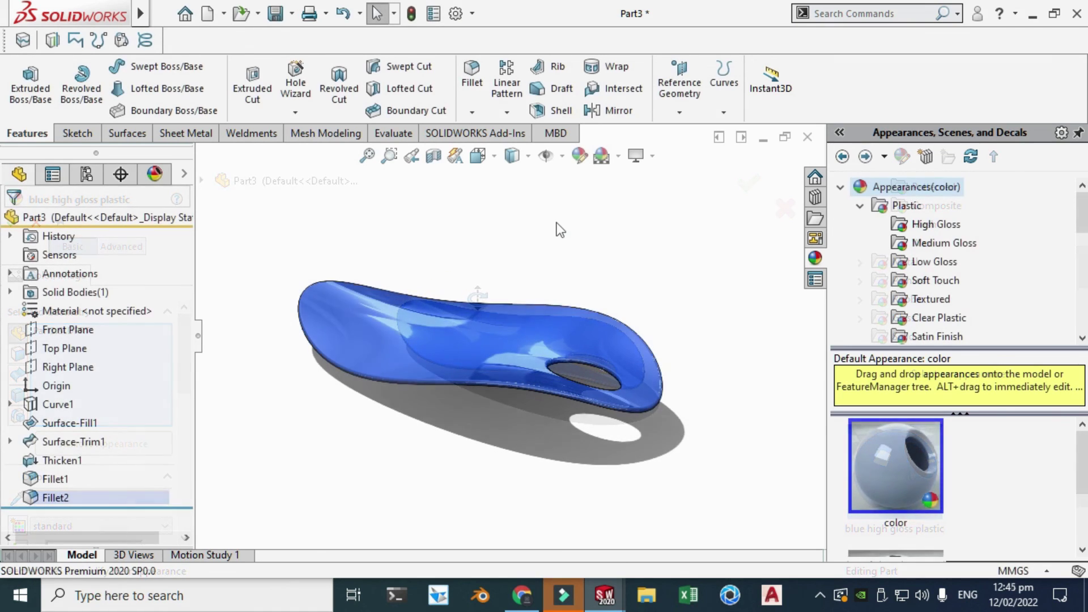